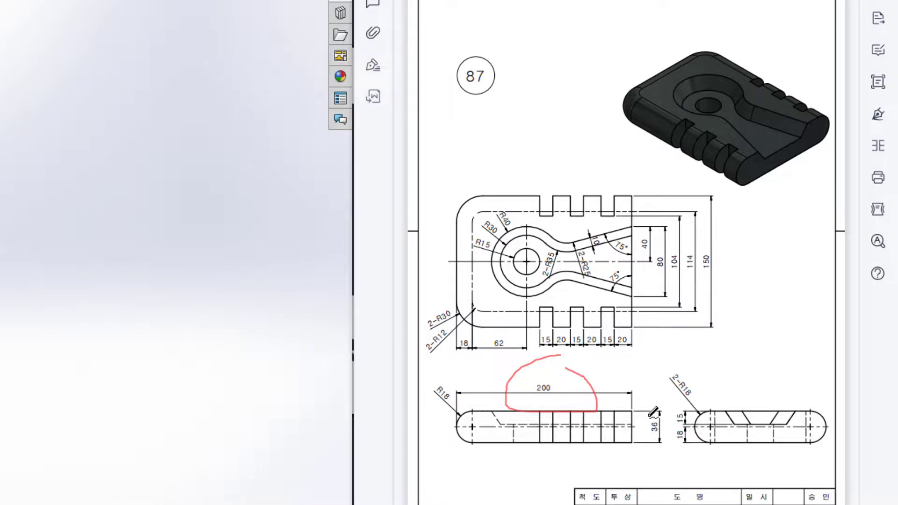
{"action": "mouse_move", "coordinate": [693, 422]}
{"action": "left_mouse_down"}
{"action": "mouse_move", "coordinate": [667, 425]}
{"action": "mouse_move", "coordinate": [693, 421]}
{"action": "left_mouse_up"}
{"action": "mouse_move", "coordinate": [444, 377]}
{"action": "left_mouse_down"}
{"action": "mouse_move", "coordinate": [468, 428]}
{"action": "mouse_move", "coordinate": [446, 367]}
{"action": "left_mouse_up"}
{"action": "key", "text": "ctrl+z"}
{"action": "key", "text": "ctrl+z"}
{"action": "key", "text": "ctrl+z"}
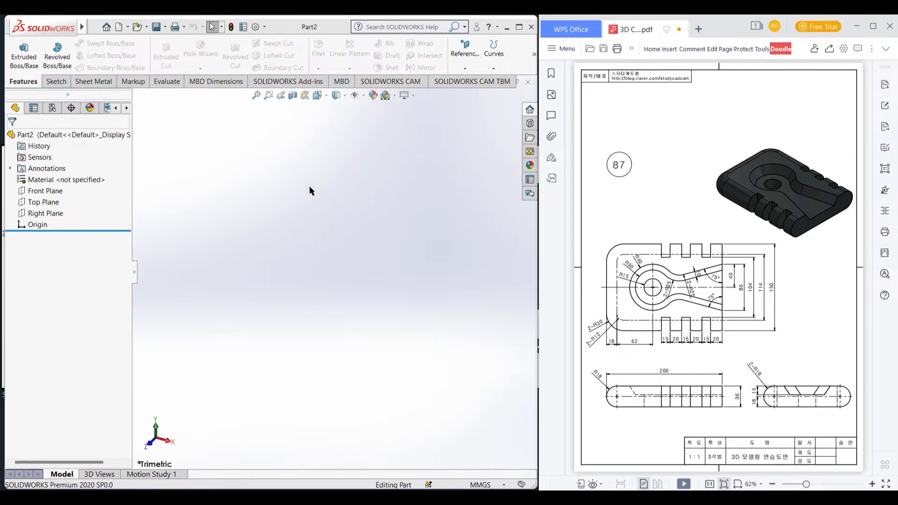
Sketch a center rectangle at the origin on the Top Plane, 200 mm wide and 150 mm high.
{"action": "left_click", "coordinate": [42, 201]}
{"action": "right_click", "coordinate": [42, 201]}
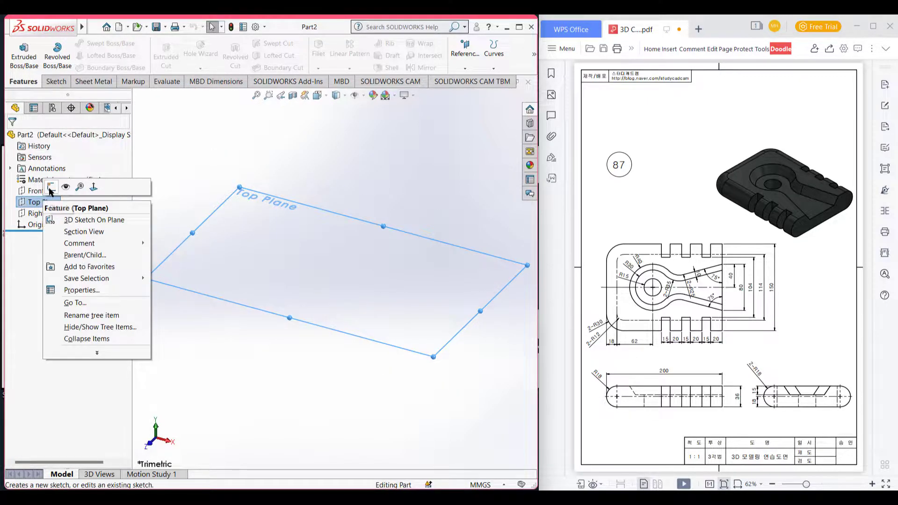
{"action": "left_click", "coordinate": [52, 187]}
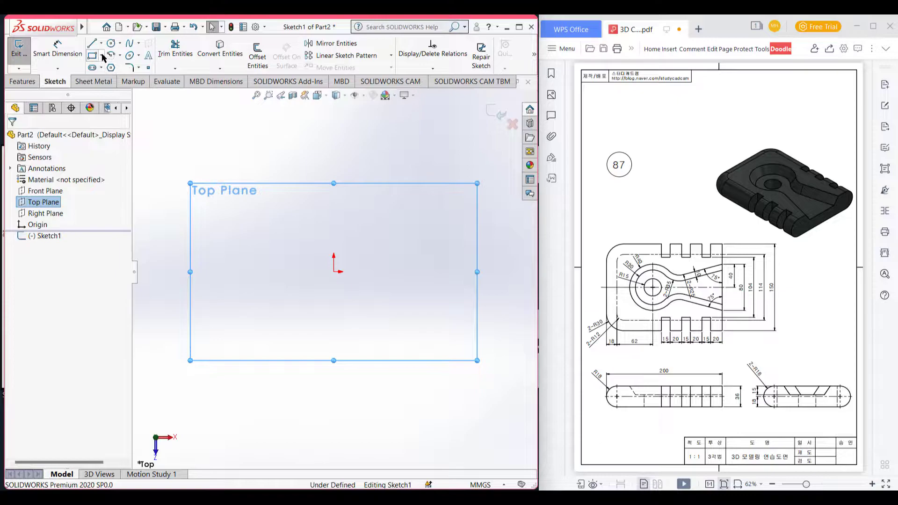
{"action": "left_click", "coordinate": [102, 55]}
{"action": "left_click", "coordinate": [108, 80]}
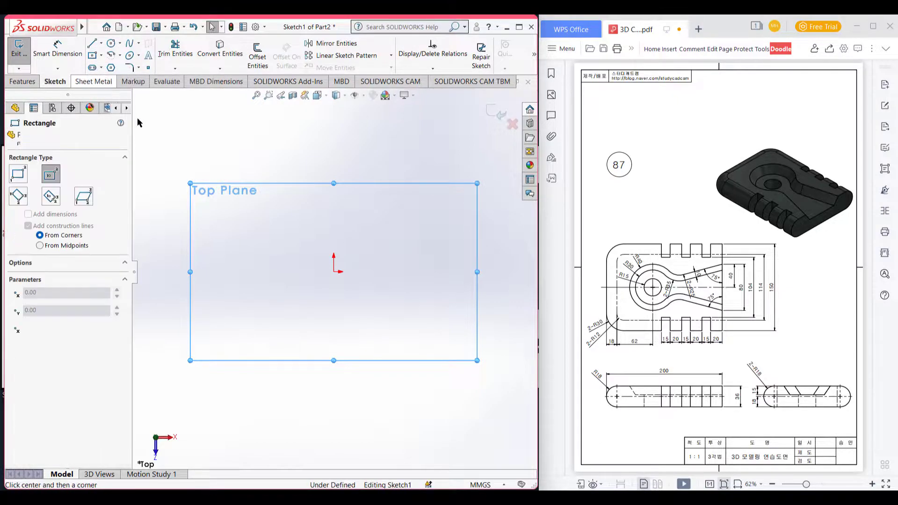
{"action": "left_click", "coordinate": [334, 271]}
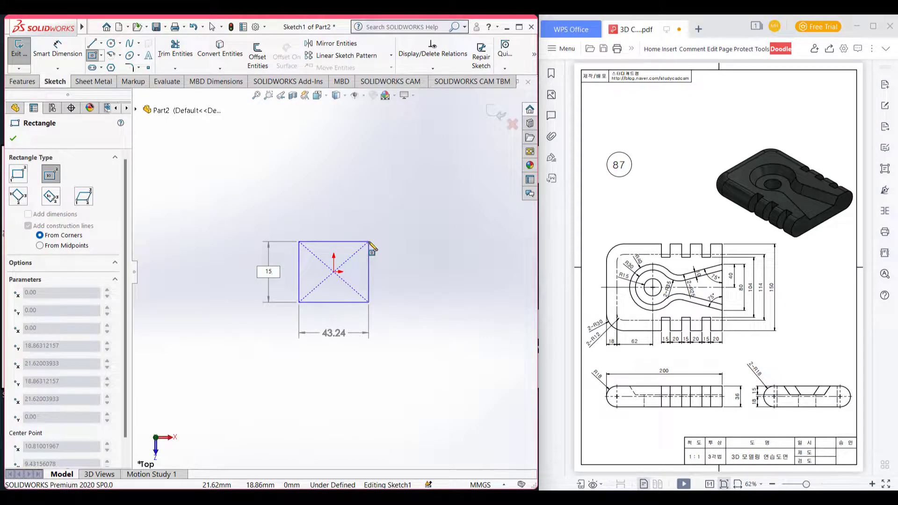
{"action": "type", "text": "150"}
{"action": "key", "text": "Tab"}
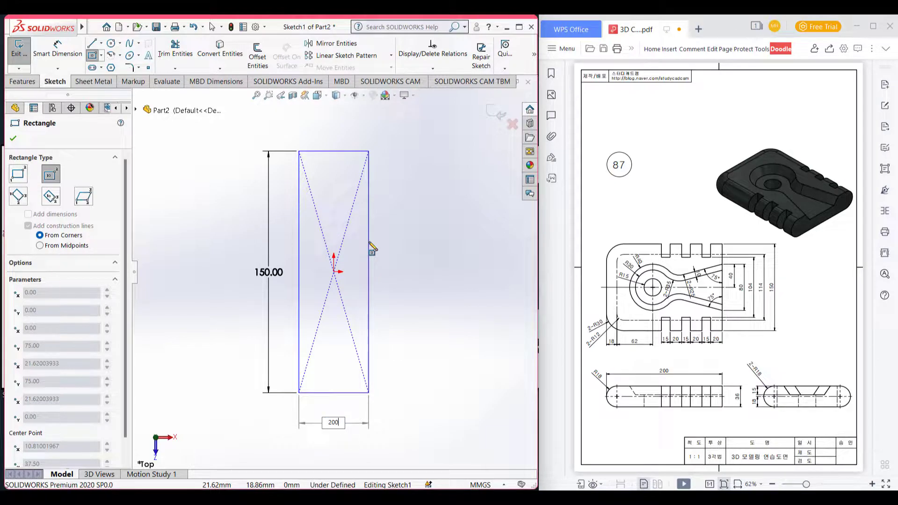
{"action": "type", "text": "200"}
{"action": "key", "text": "Return"}
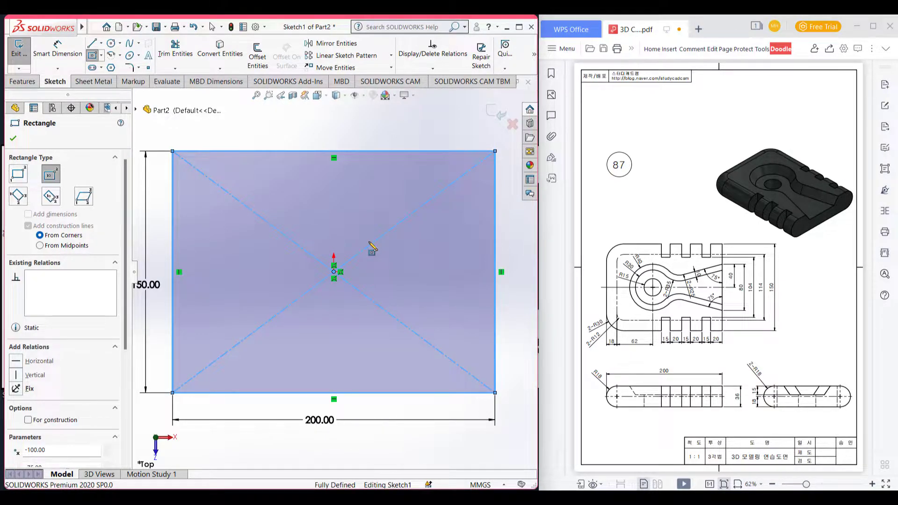
{"action": "key", "text": "ctrl+7"}
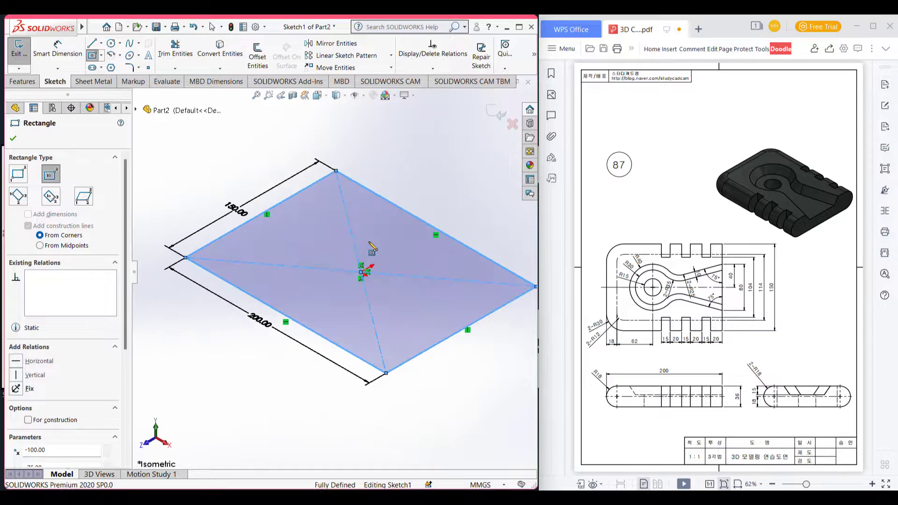
{"action": "left_click", "coordinate": [13, 138]}
Extrude the rectangle 18 mm in each of two opposite directions from the sketch plane.
{"action": "left_click", "coordinate": [28, 82]}
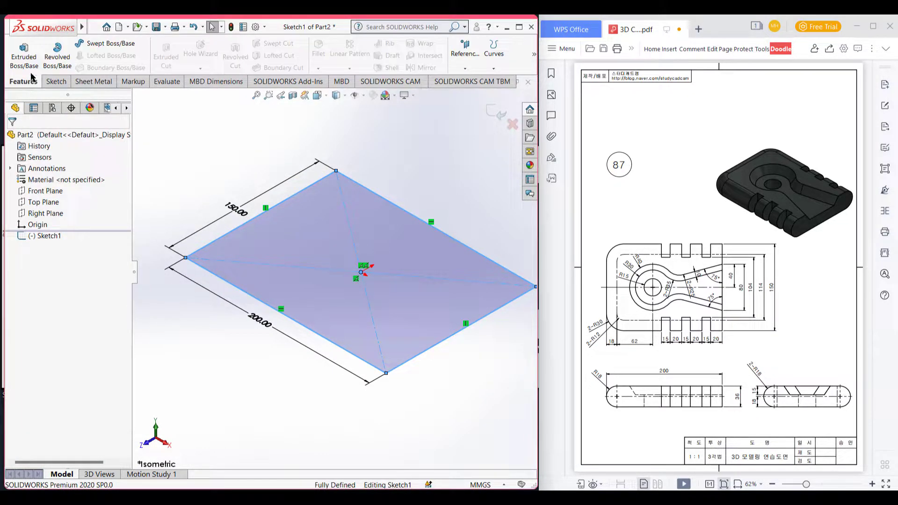
{"action": "left_click", "coordinate": [24, 55]}
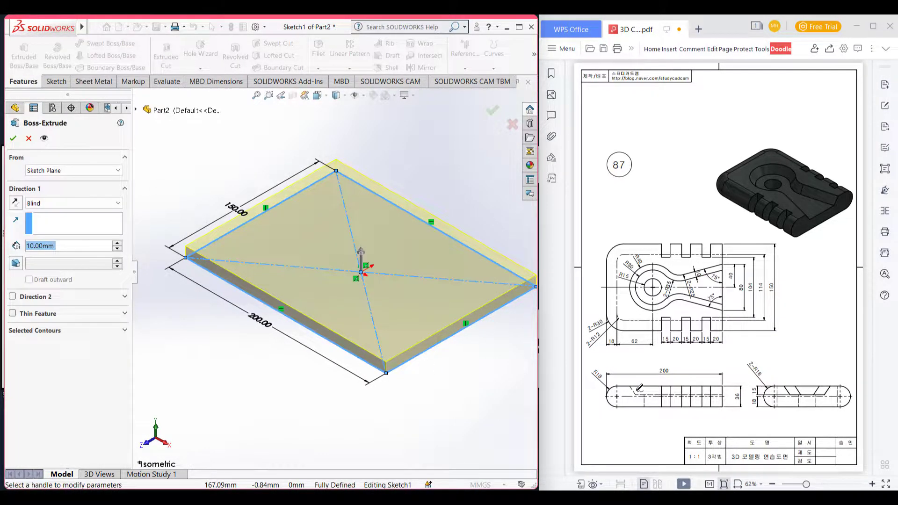
{"action": "left_click_drag", "start_coordinate": [766, 393], "coordinate": [766, 399]}
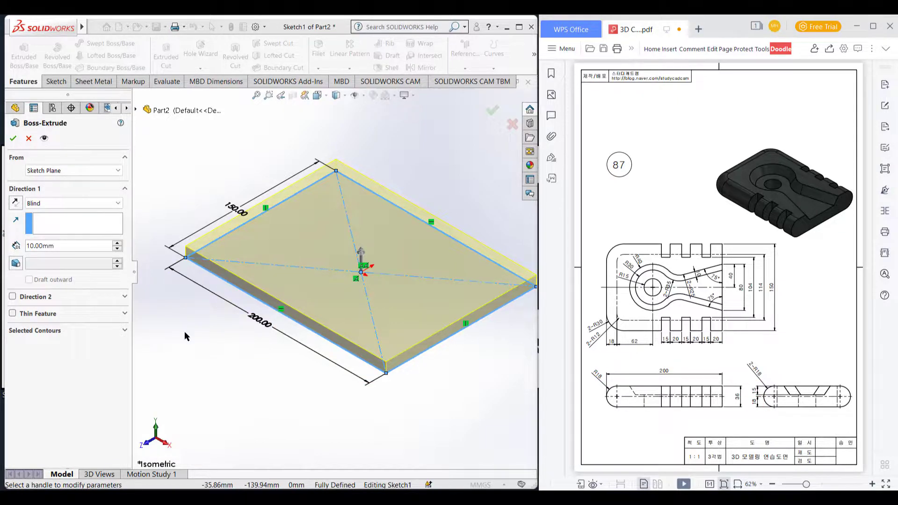
{"action": "left_click", "coordinate": [55, 246]}
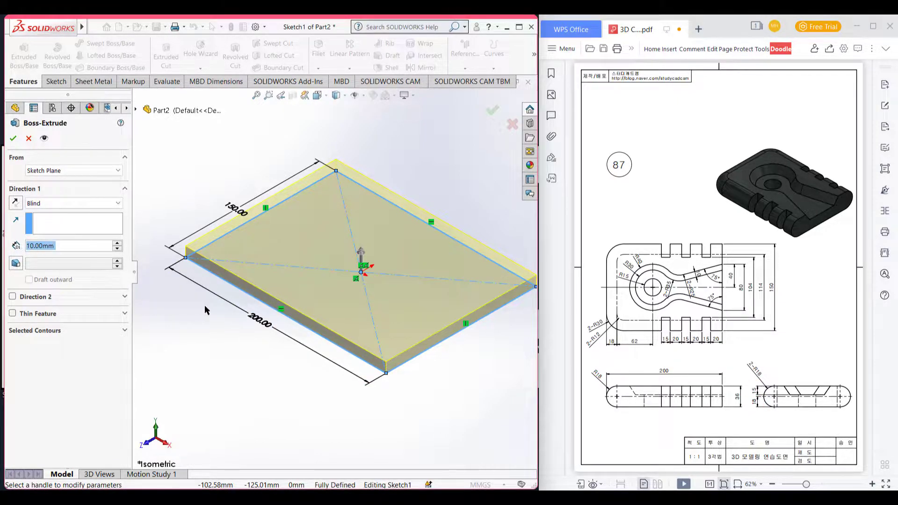
{"action": "type", "text": "18"}
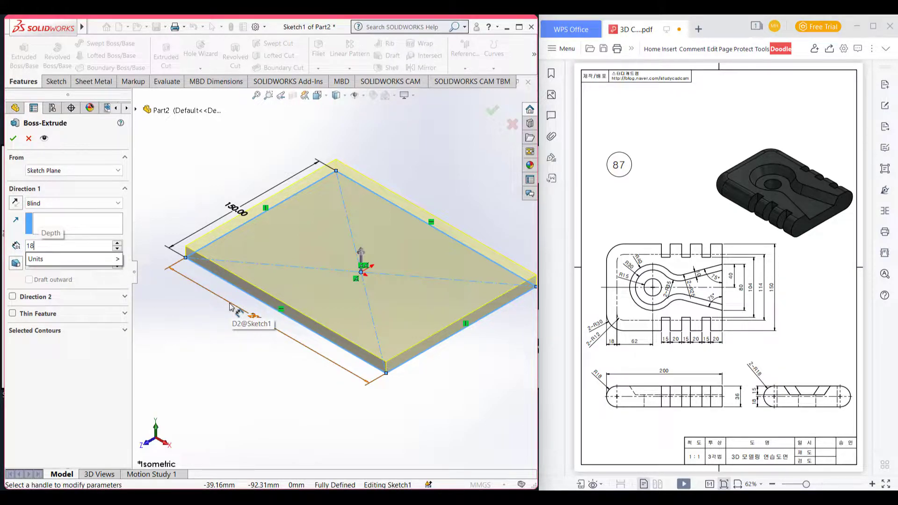
{"action": "key", "text": "Return"}
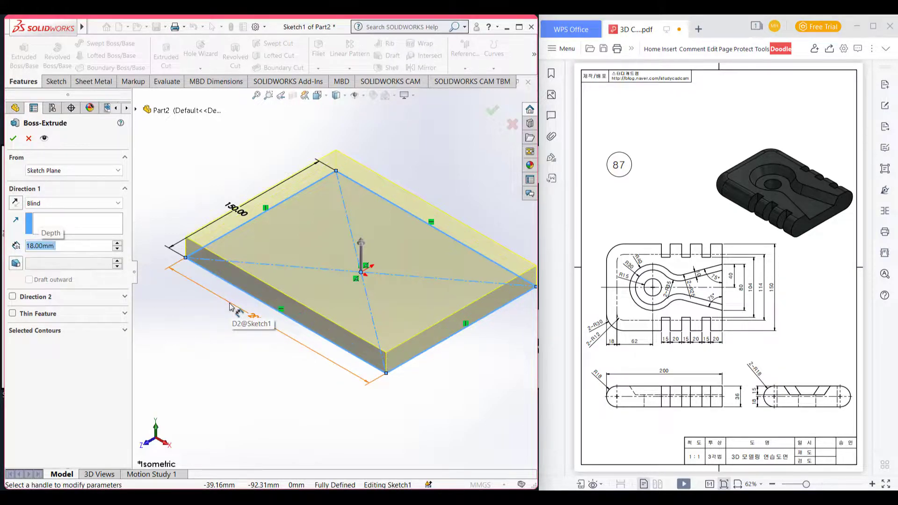
{"action": "left_click", "coordinate": [13, 296]}
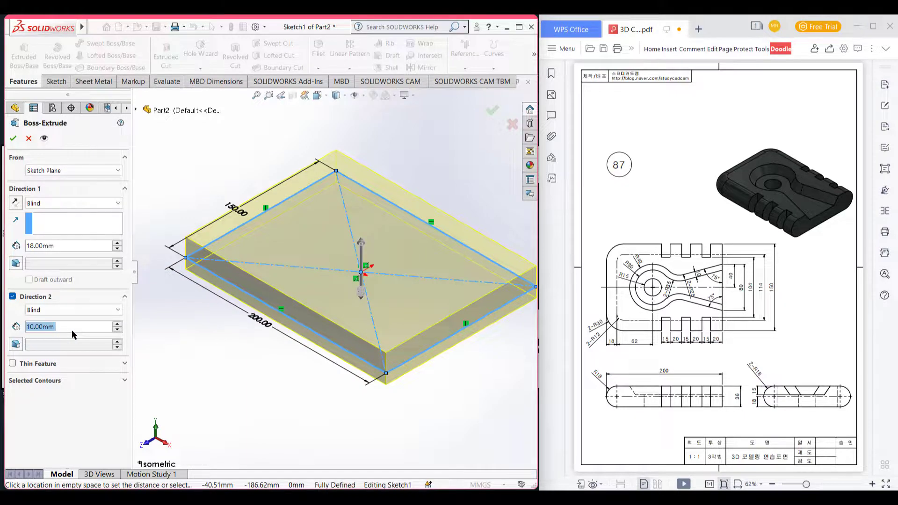
{"action": "type", "text": "18"}
{"action": "key", "text": "Return"}
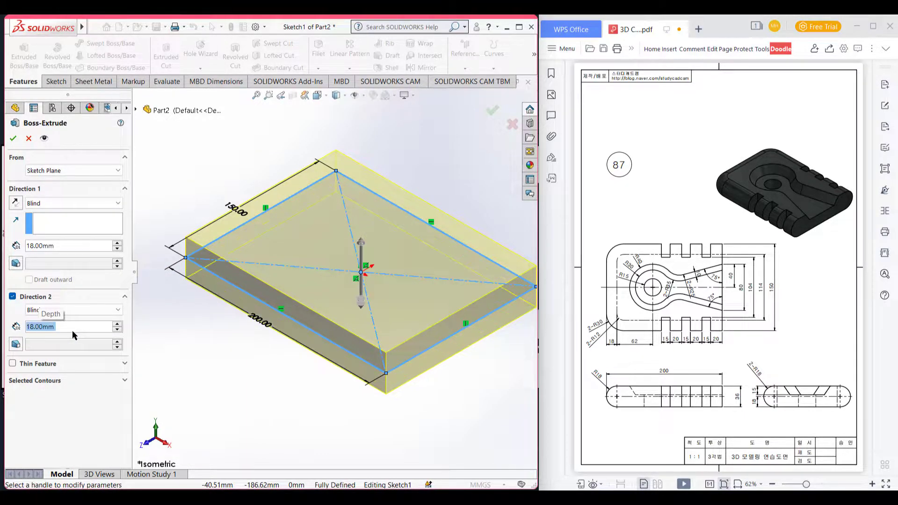
{"action": "left_click", "coordinate": [13, 138]}
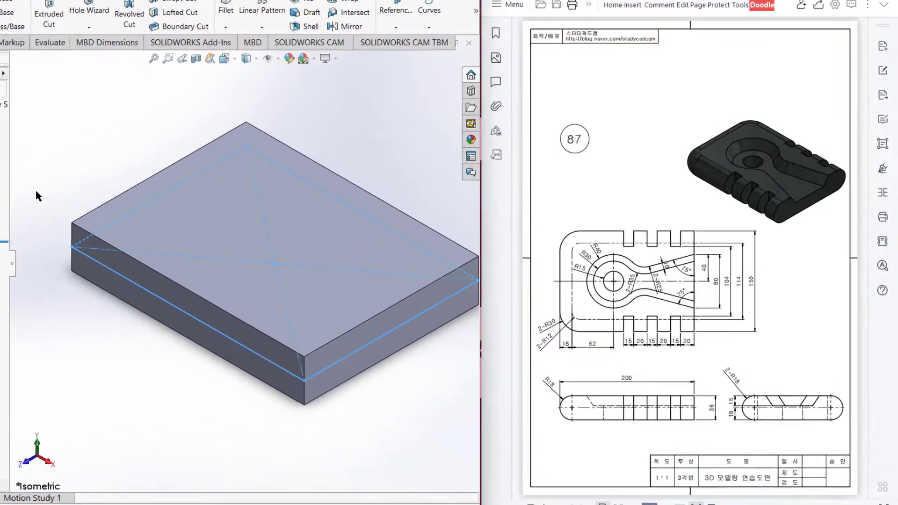
{"action": "left_click", "coordinate": [152, 215]}
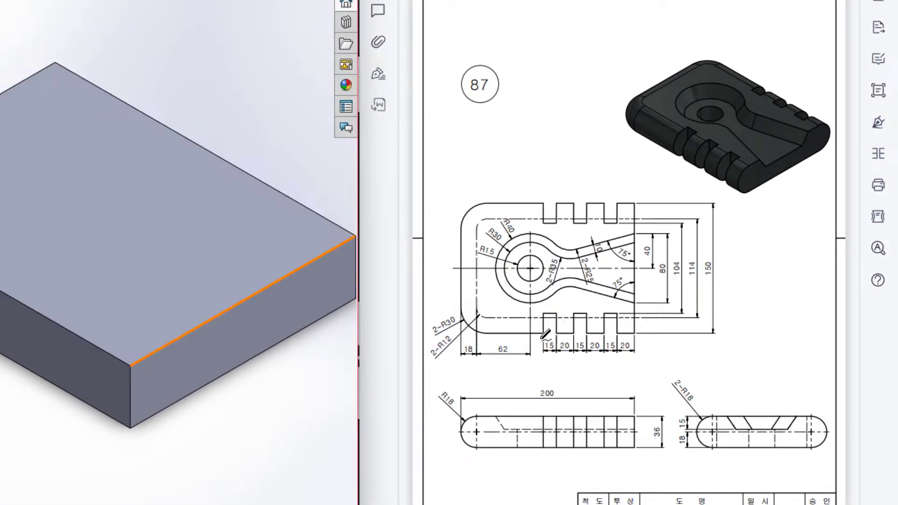
{"action": "mouse_move", "coordinate": [458, 308]}
{"action": "left_mouse_down"}
{"action": "mouse_move", "coordinate": [447, 306]}
{"action": "mouse_move", "coordinate": [442, 336]}
{"action": "mouse_move", "coordinate": [454, 308]}
{"action": "left_mouse_up"}
{"action": "left_click_drag", "start_coordinate": [457, 216], "coordinate": [482, 191]}
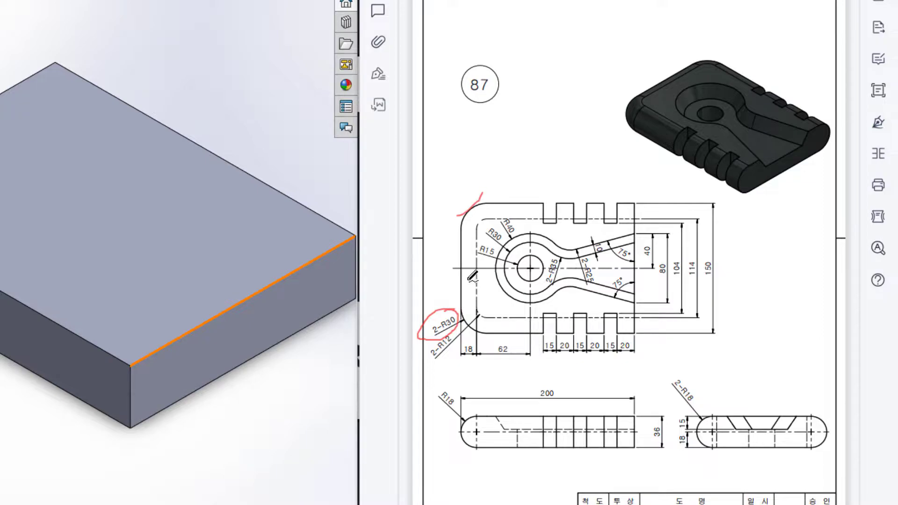
{"action": "left_click_drag", "start_coordinate": [461, 312], "coordinate": [483, 338]}
{"action": "key", "text": "ctrl+z"}
{"action": "key", "text": "ctrl+z"}
{"action": "key", "text": "ctrl+z"}
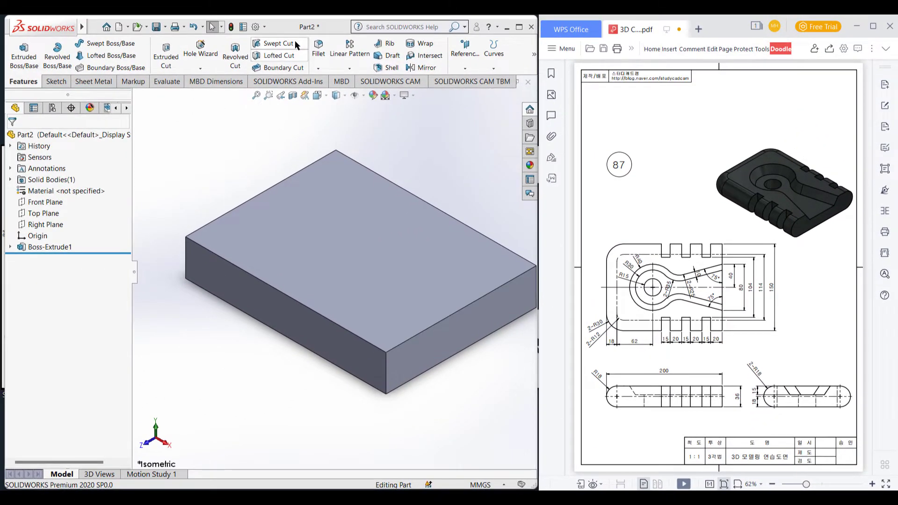
Fillet the two vertical corner edges at one short end of the block with a 30 mm radius.
{"action": "left_click", "coordinate": [319, 52]}
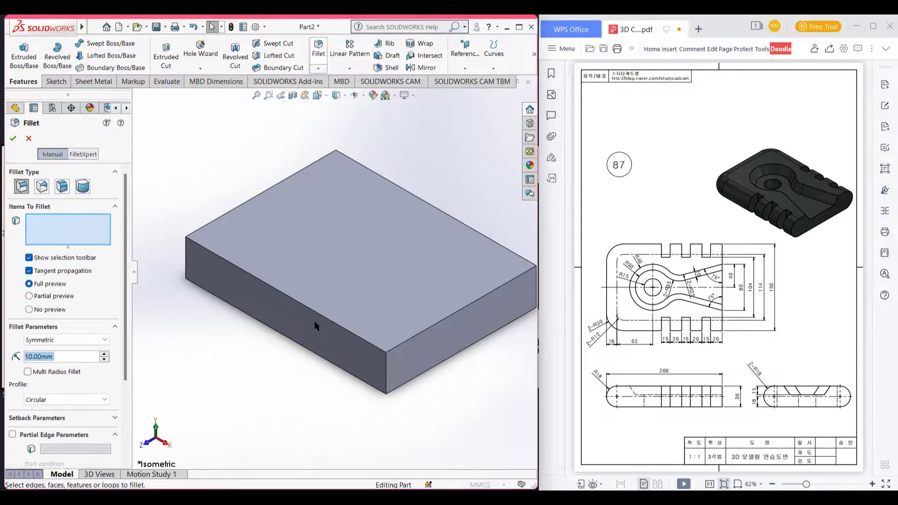
{"action": "type", "text": "30"}
{"action": "key", "text": "Return"}
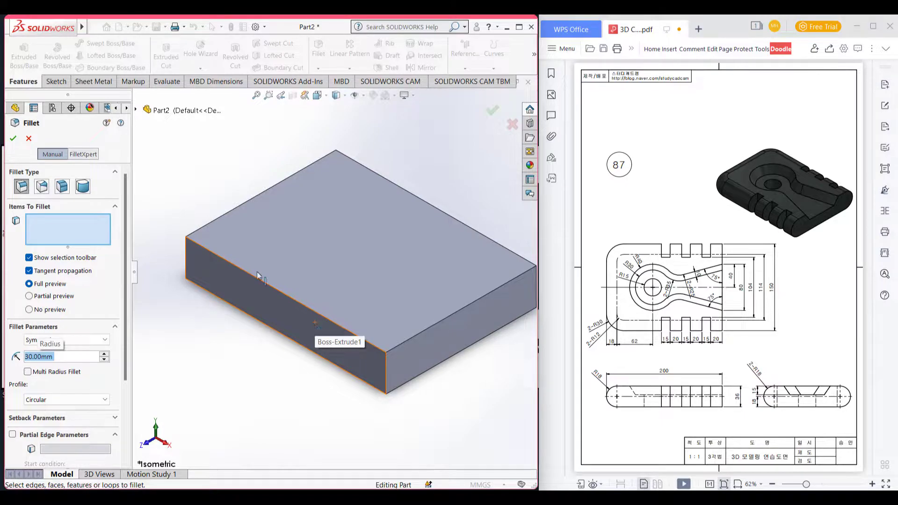
{"action": "middle_click_drag", "start_coordinate": [182, 215], "coordinate": [172, 238]}
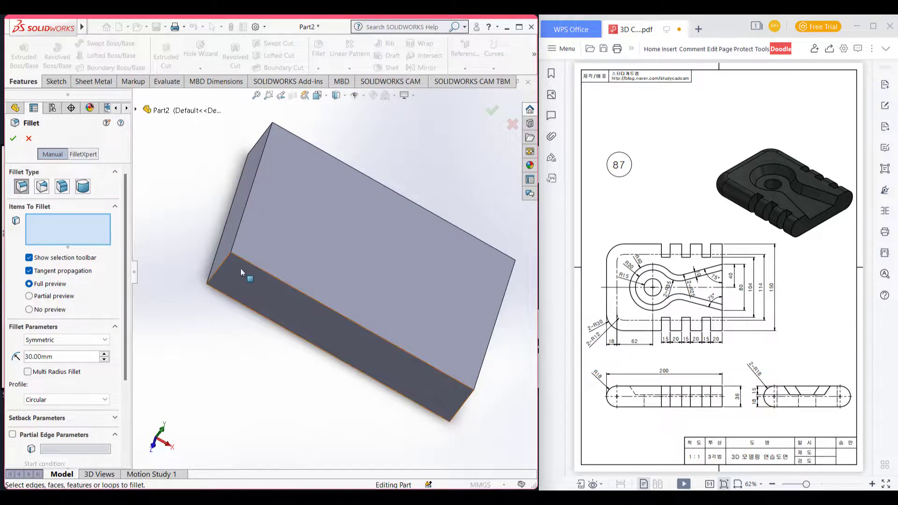
{"action": "left_click", "coordinate": [219, 268]}
{"action": "middle_click_drag", "start_coordinate": [187, 170], "coordinate": [253, 247]}
{"action": "left_click", "coordinate": [281, 202]}
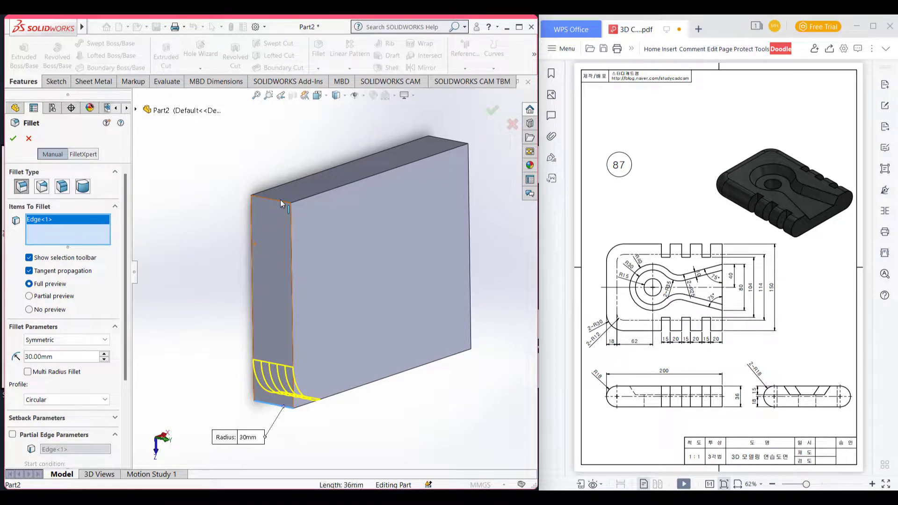
{"action": "left_click", "coordinate": [13, 139]}
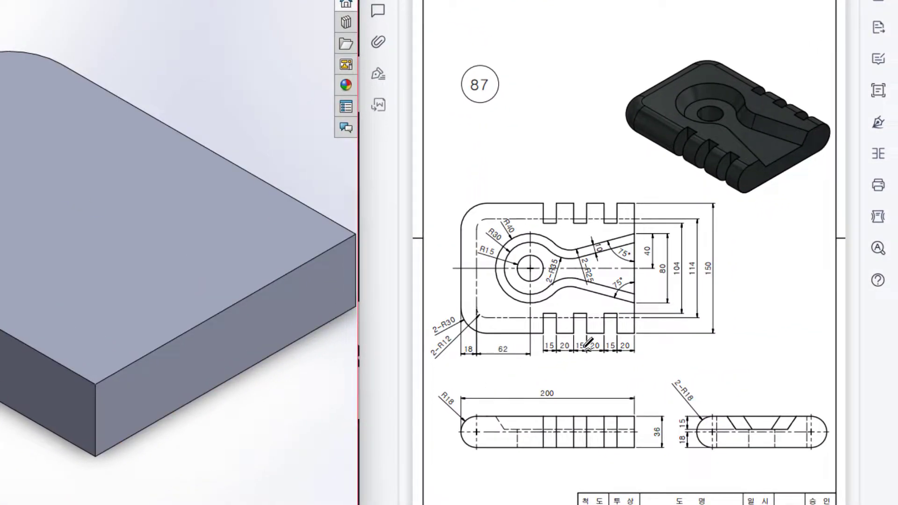
{"action": "mouse_move", "coordinate": [742, 176]}
{"action": "left_mouse_down"}
{"action": "mouse_move", "coordinate": [655, 107]}
{"action": "mouse_move", "coordinate": [675, 59]}
{"action": "mouse_move", "coordinate": [744, 49]}
{"action": "mouse_move", "coordinate": [816, 121]}
{"action": "left_mouse_up"}
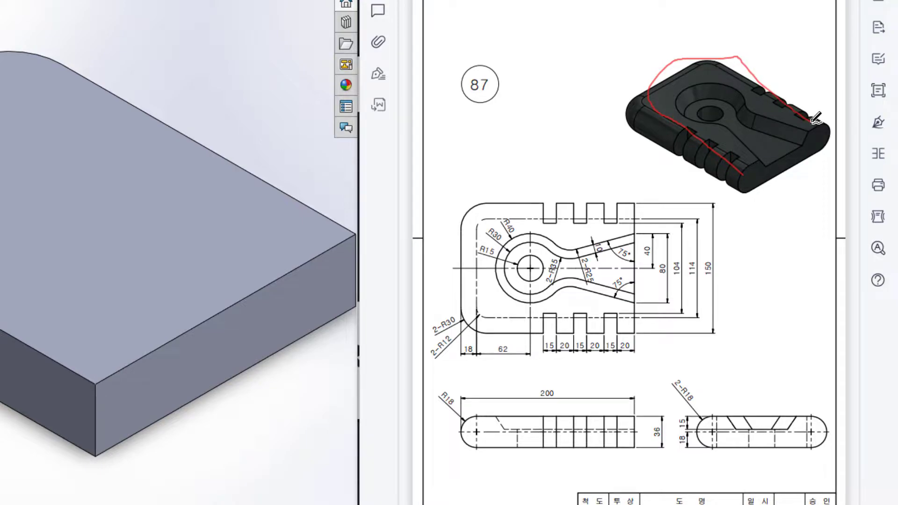
{"action": "mouse_move", "coordinate": [448, 381]}
{"action": "left_mouse_down"}
{"action": "mouse_move", "coordinate": [461, 407]}
{"action": "mouse_move", "coordinate": [457, 376]}
{"action": "left_mouse_up"}
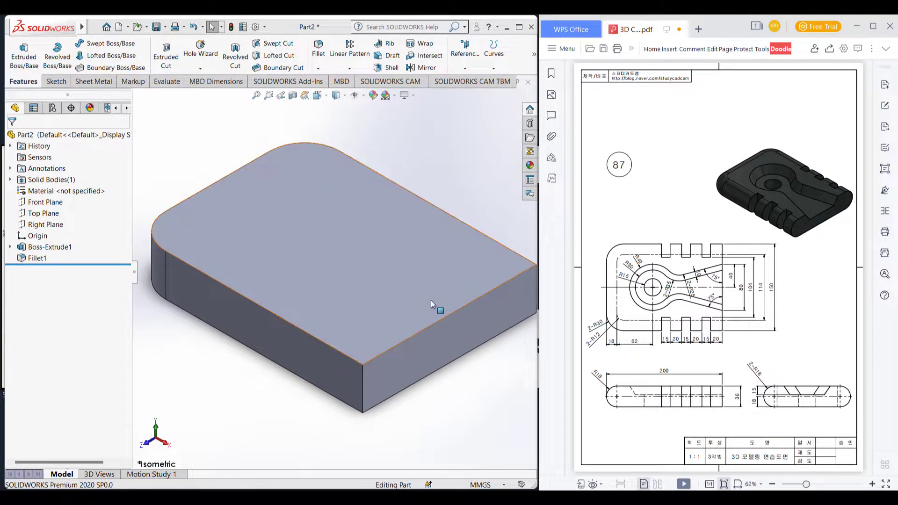
Fillet the block's top and bottom outer edges with an 18 mm radius, leaving the square-cornered end face flat.
{"action": "left_click", "coordinate": [319, 49]}
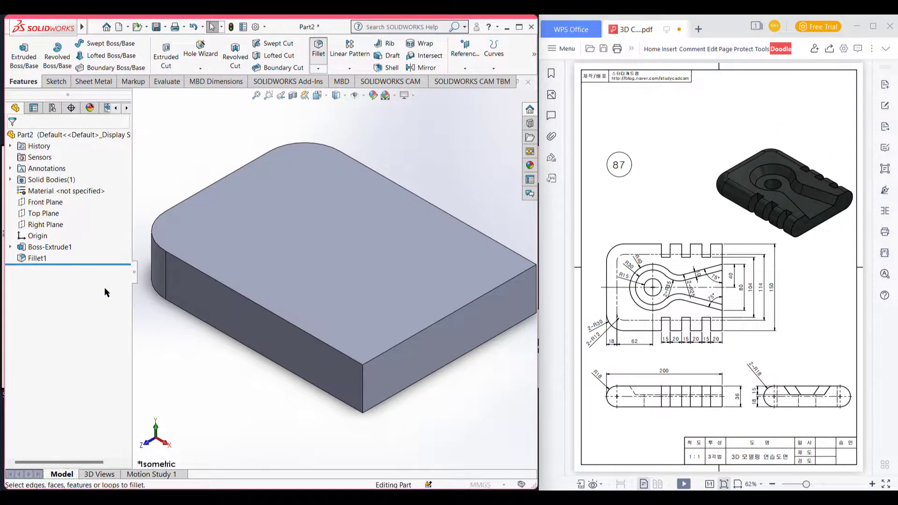
{"action": "type", "text": "18"}
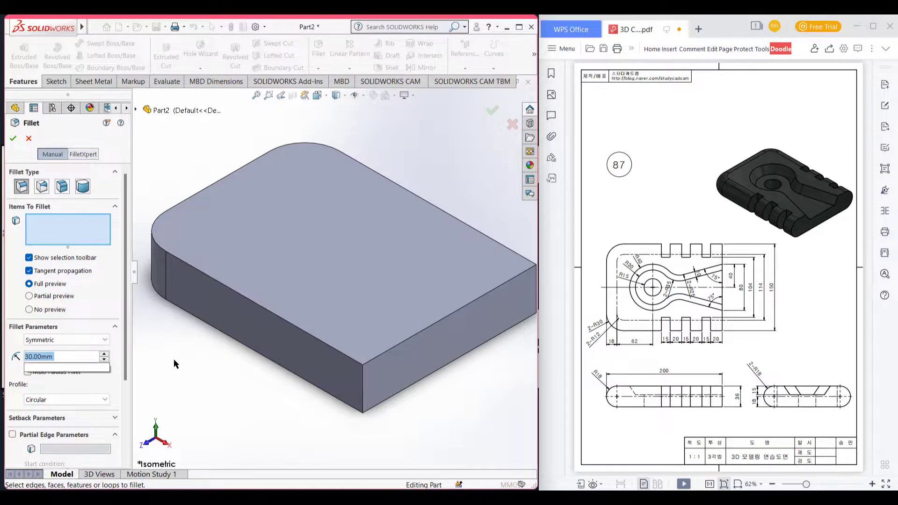
{"action": "key", "text": "Return"}
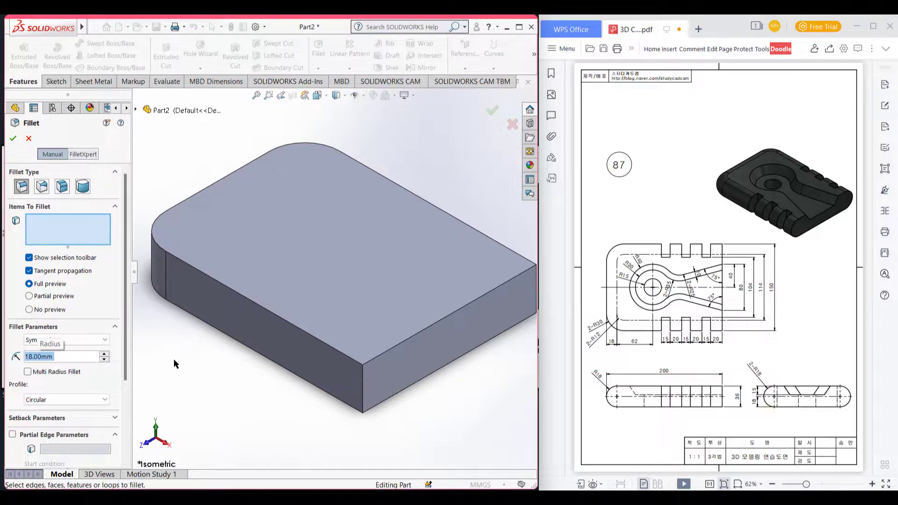
{"action": "left_click", "coordinate": [292, 326]}
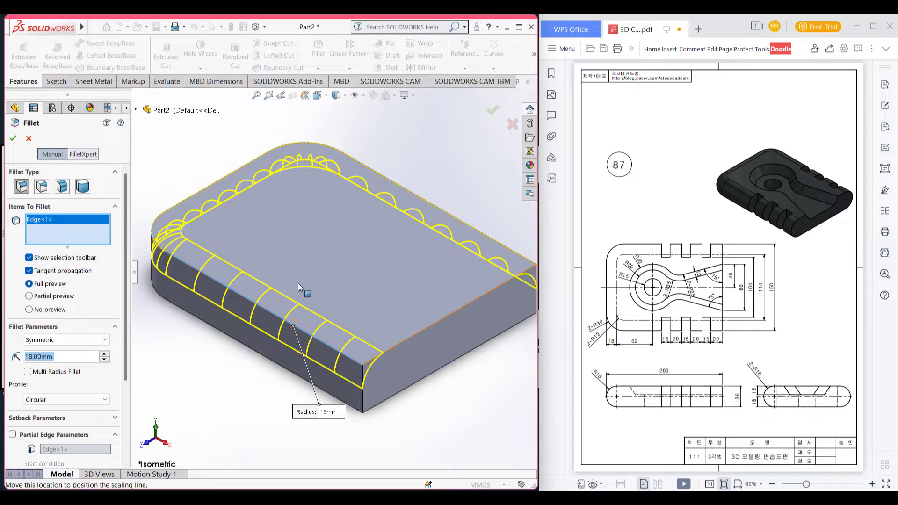
{"action": "left_click", "coordinate": [257, 353]}
{"action": "mouse_move", "coordinate": [240, 377]}
{"action": "middle_mouse_down"}
{"action": "mouse_move", "coordinate": [260, 360]}
{"action": "mouse_move", "coordinate": [260, 342]}
{"action": "mouse_move", "coordinate": [243, 372]}
{"action": "middle_mouse_up"}
{"action": "left_click", "coordinate": [14, 139]}
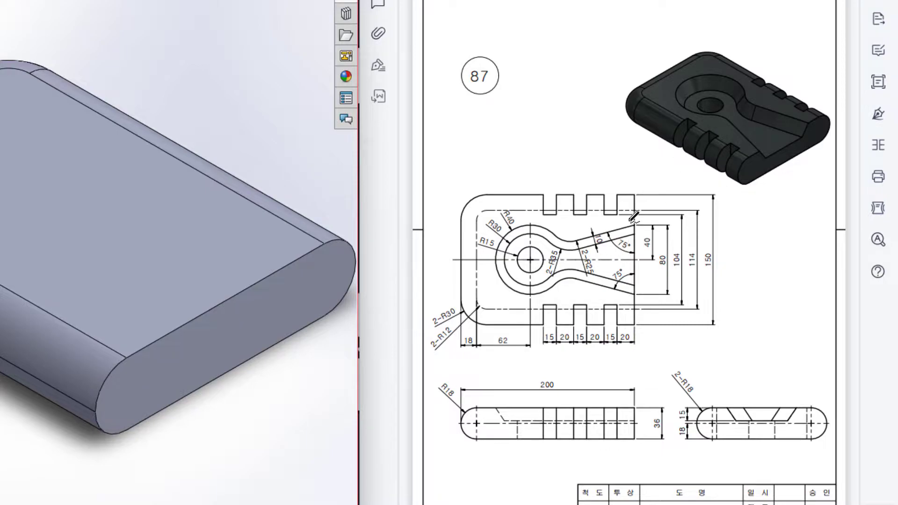
{"action": "mouse_move", "coordinate": [636, 222]}
{"action": "left_mouse_down"}
{"action": "mouse_move", "coordinate": [568, 241]}
{"action": "mouse_move", "coordinate": [520, 224]}
{"action": "mouse_move", "coordinate": [495, 256]}
{"action": "mouse_move", "coordinate": [513, 296]}
{"action": "mouse_move", "coordinate": [557, 283]}
{"action": "mouse_move", "coordinate": [630, 283]}
{"action": "left_mouse_up"}
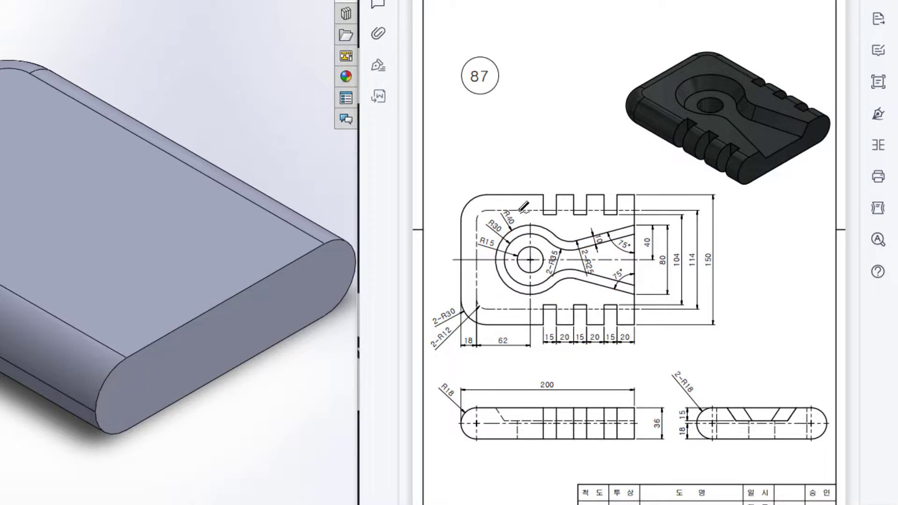
{"action": "mouse_move", "coordinate": [502, 205]}
{"action": "left_mouse_down"}
{"action": "mouse_move", "coordinate": [520, 223]}
{"action": "mouse_move", "coordinate": [512, 201]}
{"action": "left_mouse_up"}
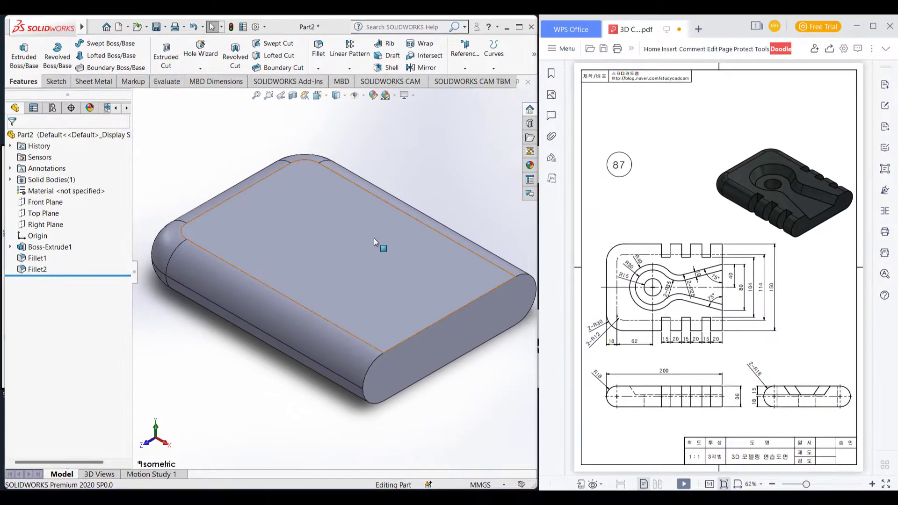
Start a sketch on the block's flat top face.
{"action": "left_click", "coordinate": [362, 244]}
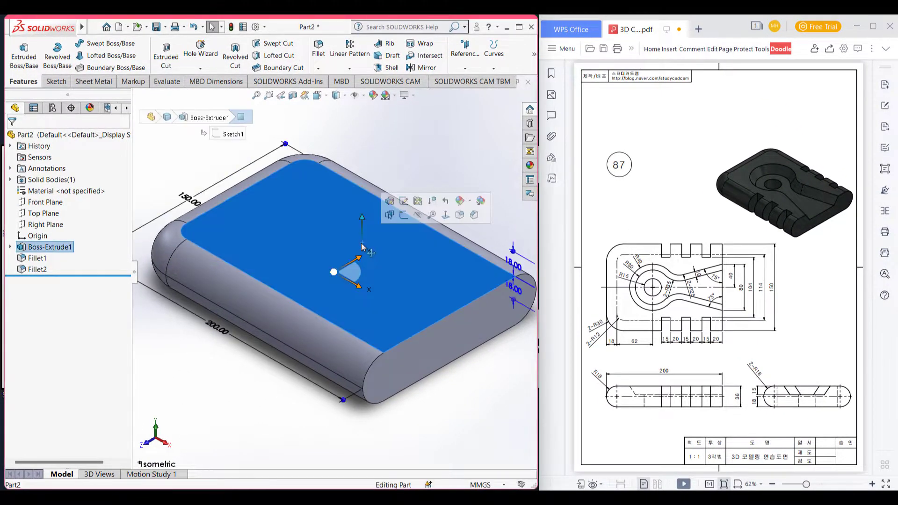
{"action": "right_click", "coordinate": [390, 248]}
{"action": "left_click", "coordinate": [412, 237]}
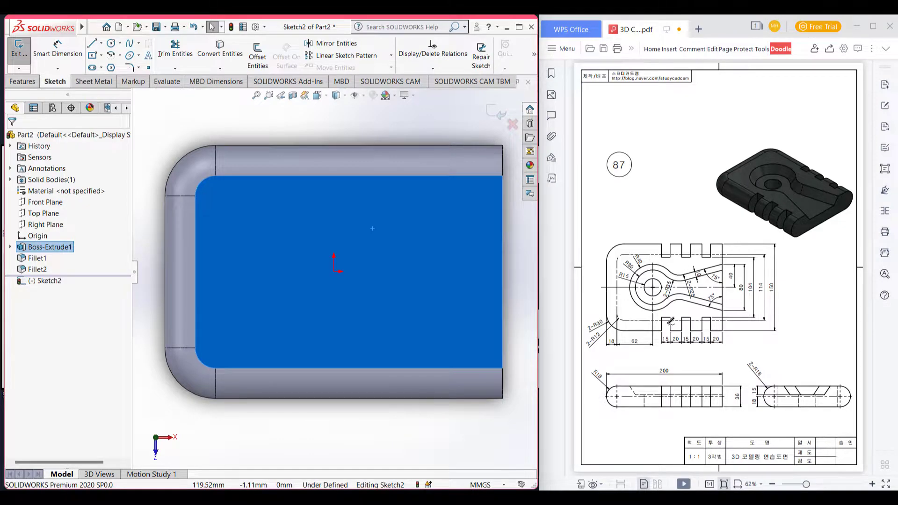
{"action": "left_click_drag", "start_coordinate": [662, 265], "coordinate": [647, 263]}
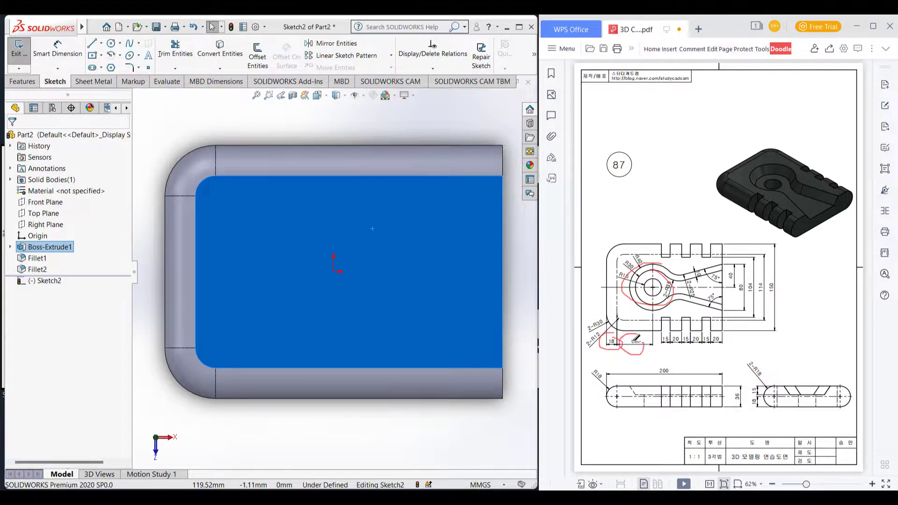
{"action": "key", "text": "ctrl+z"}
{"action": "key", "text": "ctrl+z"}
{"action": "key", "text": "ctrl+z"}
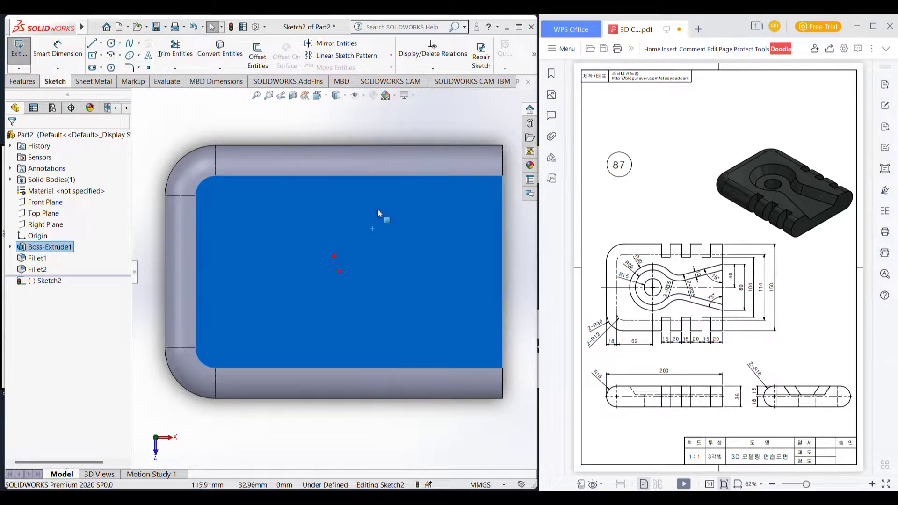
Place a sketch point level with the origin and dimension it 18+62 mm from the block's rounded end edge.
{"action": "left_click", "coordinate": [149, 68]}
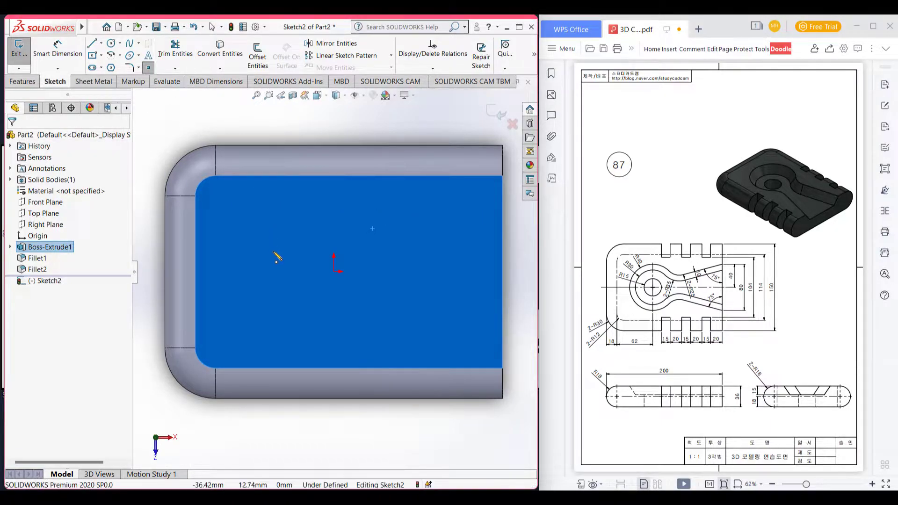
{"action": "left_click", "coordinate": [272, 272]}
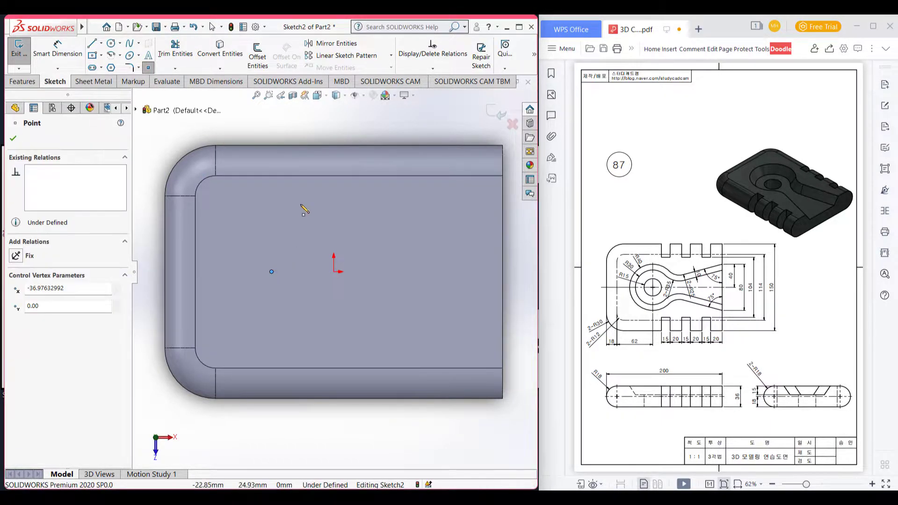
{"action": "left_click", "coordinate": [57, 47]}
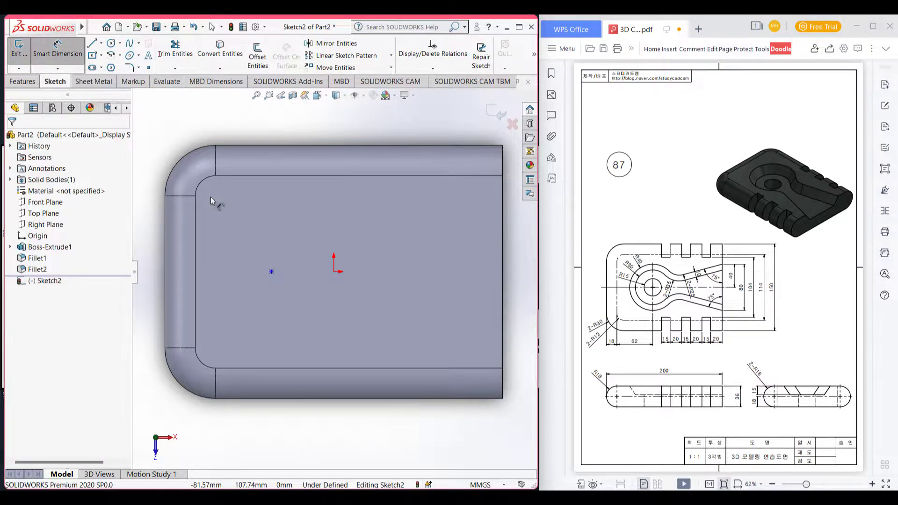
{"action": "left_click", "coordinate": [271, 272]}
{"action": "left_click", "coordinate": [167, 274]}
{"action": "left_click", "coordinate": [235, 427]}
{"action": "type", "text": "18+62"}
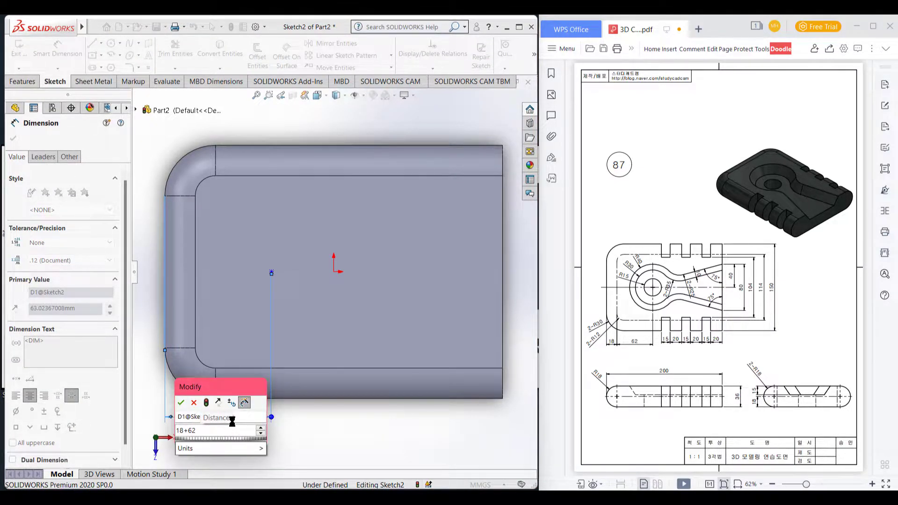
{"action": "left_click", "coordinate": [181, 402]}
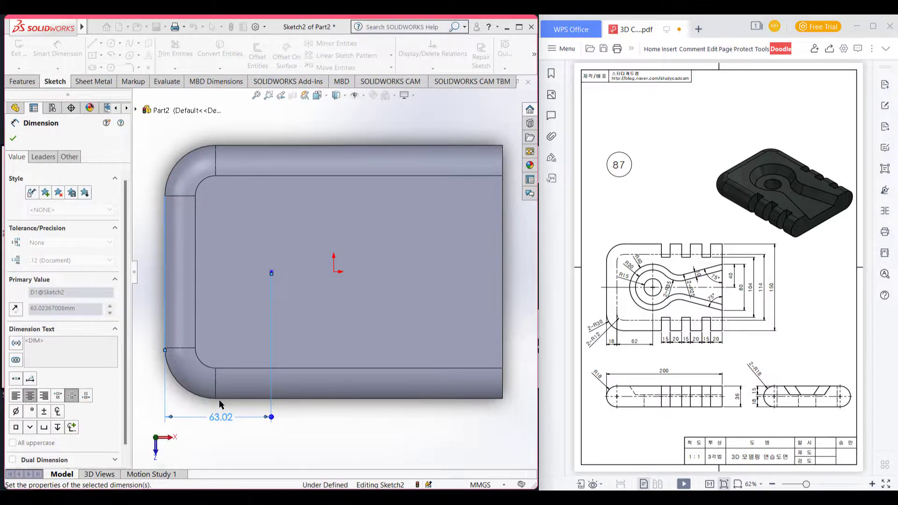
{"action": "scroll", "coordinate": [255, 360], "scroll_direction": "up", "scroll_amount": 1}
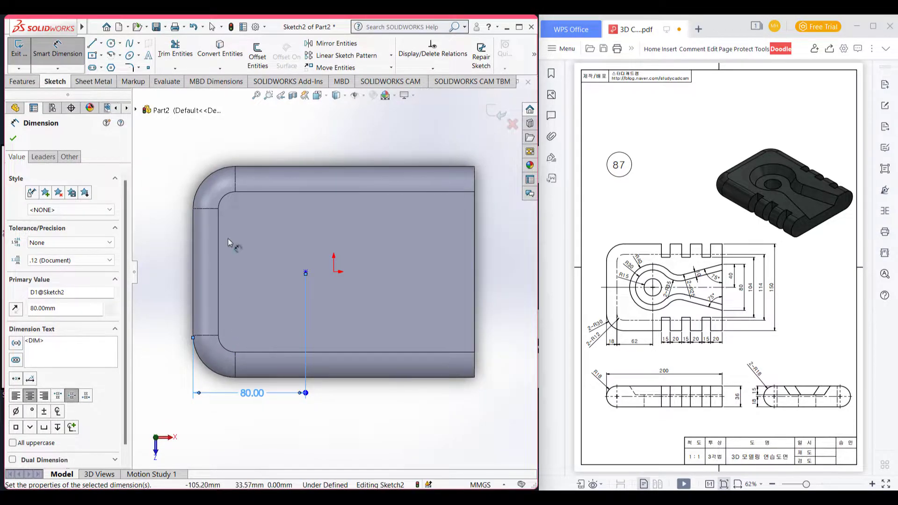
{"action": "scroll", "coordinate": [284, 263], "scroll_direction": "down", "scroll_amount": 1}
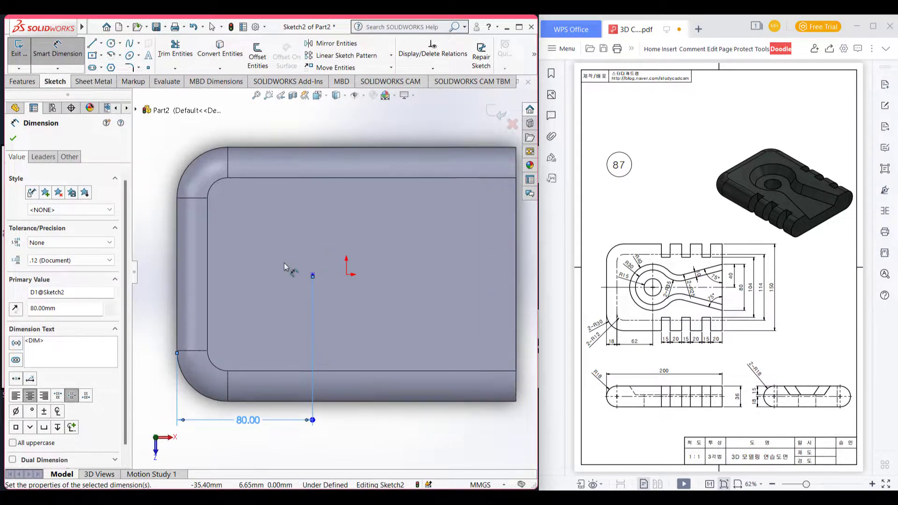
Sketch a circle centered on the point with a diameter of 40*2 mm.
{"action": "left_click", "coordinate": [111, 44]}
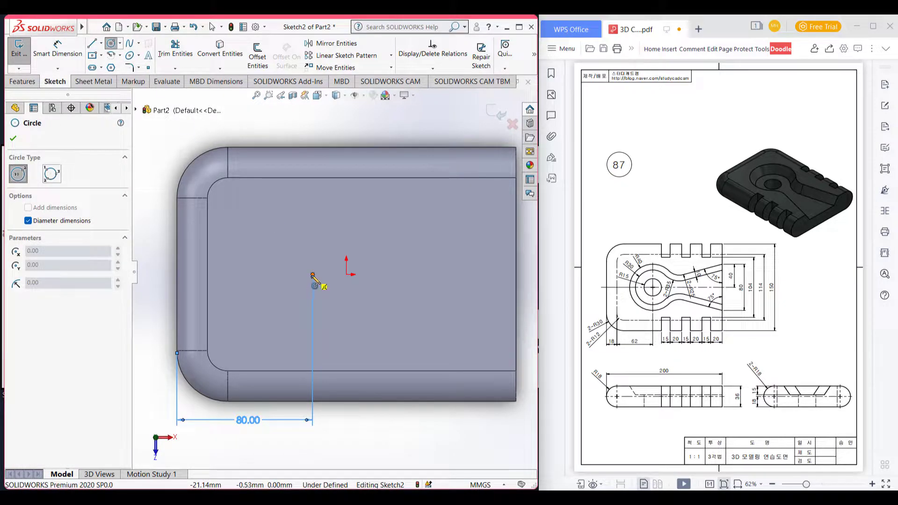
{"action": "left_click", "coordinate": [312, 275]}
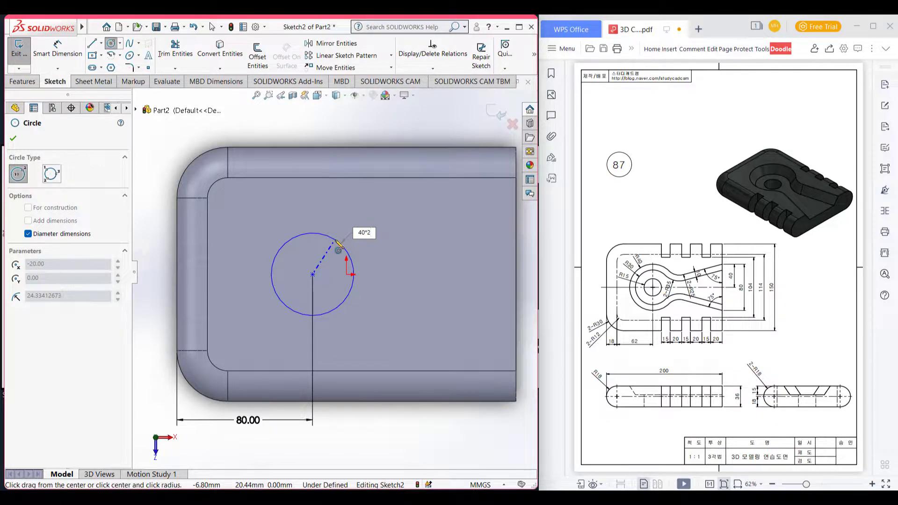
{"action": "key", "text": "Return"}
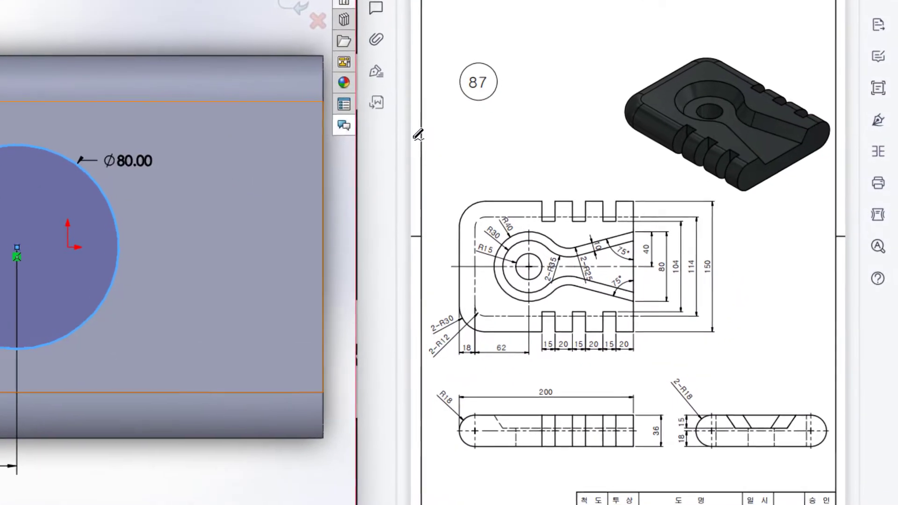
{"action": "mouse_move", "coordinate": [632, 231]}
{"action": "left_mouse_down"}
{"action": "mouse_move", "coordinate": [573, 247]}
{"action": "mouse_move", "coordinate": [629, 256]}
{"action": "mouse_move", "coordinate": [620, 240]}
{"action": "left_mouse_up"}
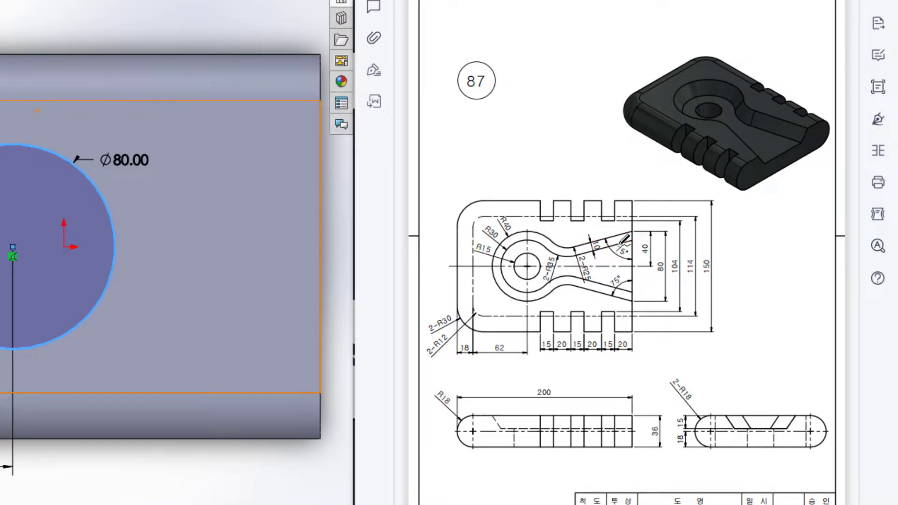
{"action": "mouse_move", "coordinate": [637, 237]}
{"action": "left_mouse_down"}
{"action": "mouse_move", "coordinate": [650, 256]}
{"action": "mouse_move", "coordinate": [633, 244]}
{"action": "mouse_move", "coordinate": [545, 265]}
{"action": "mouse_move", "coordinate": [453, 267]}
{"action": "left_mouse_up"}
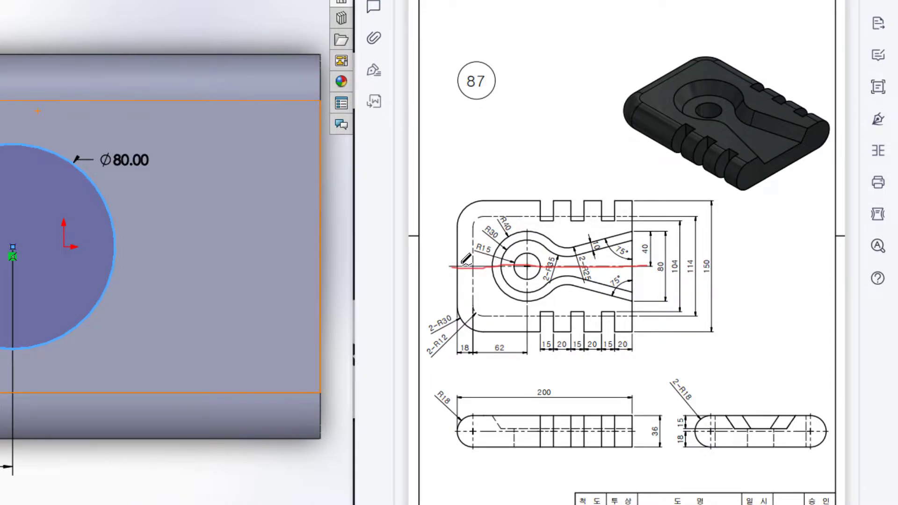
{"action": "left_click_drag", "start_coordinate": [628, 230], "coordinate": [524, 260]}
{"action": "mouse_move", "coordinate": [631, 240]}
{"action": "left_mouse_down"}
{"action": "mouse_move", "coordinate": [610, 251]}
{"action": "mouse_move", "coordinate": [632, 249]}
{"action": "mouse_move", "coordinate": [628, 243]}
{"action": "left_mouse_up"}
{"action": "key", "text": "Escape"}
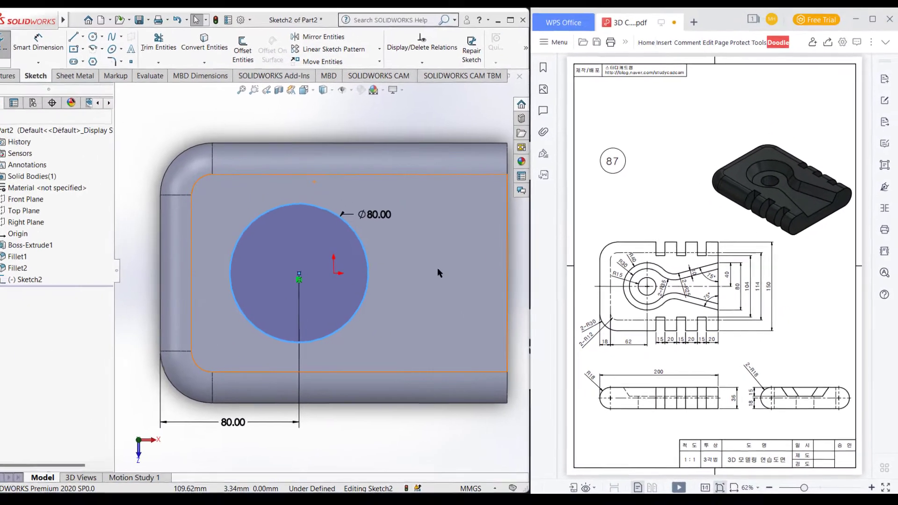
Sketch a horizontal centerline through the circle's center, from the rounded end edge to the flat end edge.
{"action": "scroll", "coordinate": [269, 245], "scroll_direction": "up", "scroll_amount": 1}
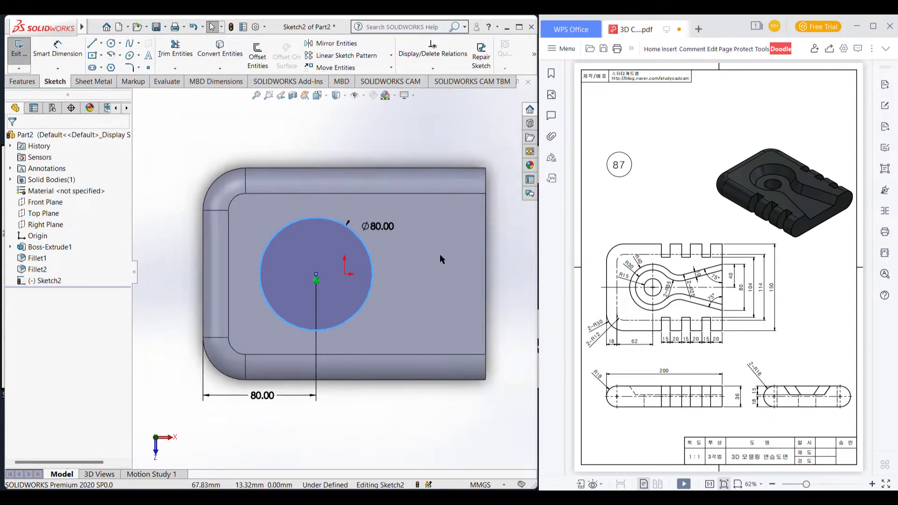
{"action": "left_click", "coordinate": [101, 43]}
{"action": "left_click", "coordinate": [112, 66]}
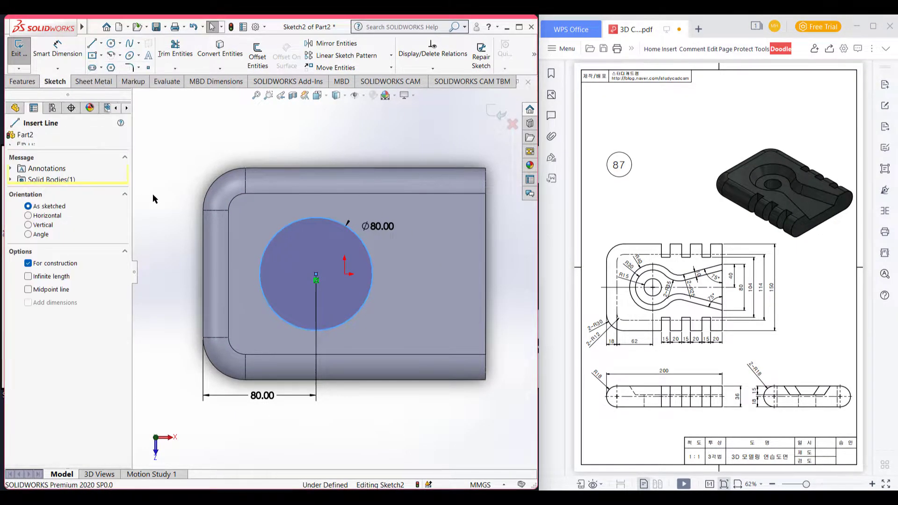
{"action": "left_click", "coordinate": [203, 274]}
{"action": "left_click", "coordinate": [486, 274]}
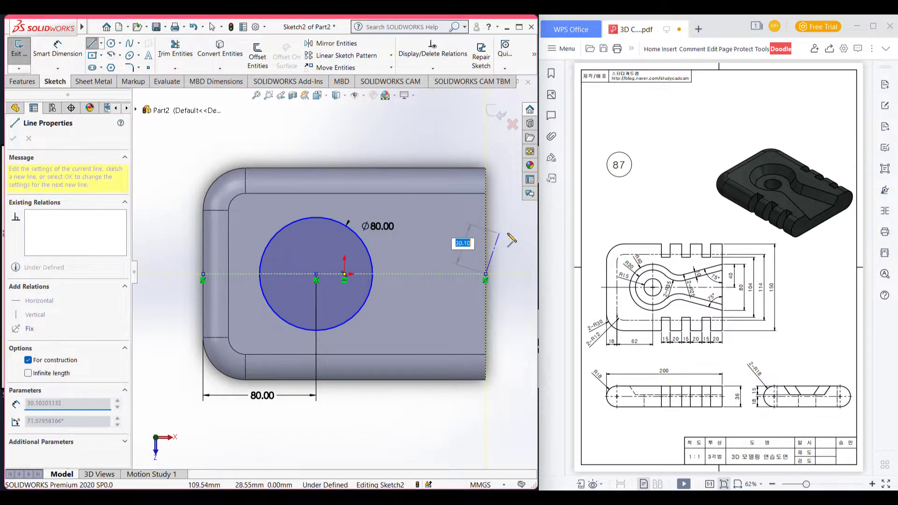
{"action": "key", "text": "Escape"}
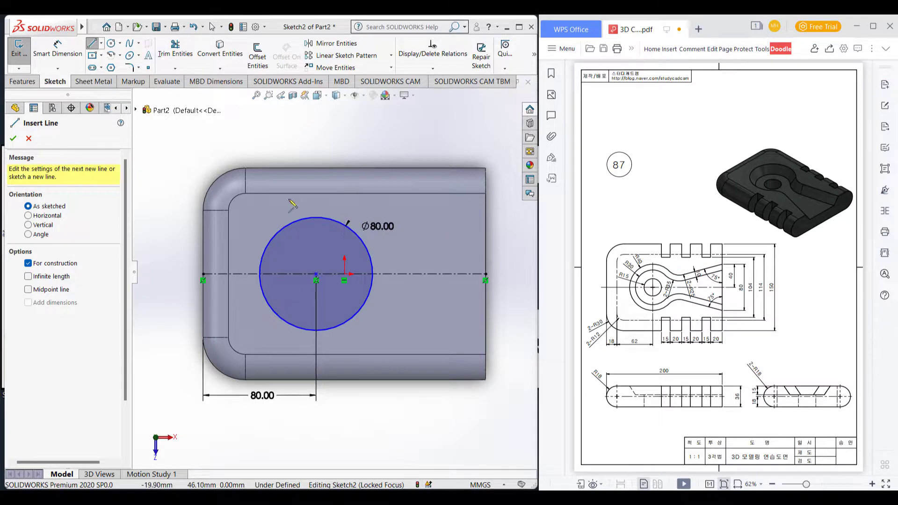
{"action": "left_click", "coordinate": [13, 140]}
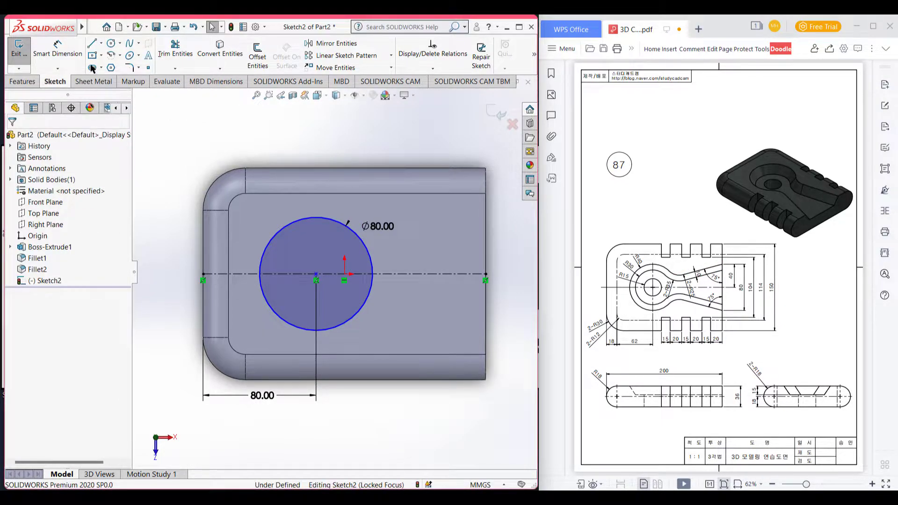
Place a sketch point on the flat end edge and dimension it 40 mm above the centerline.
{"action": "left_click", "coordinate": [148, 68]}
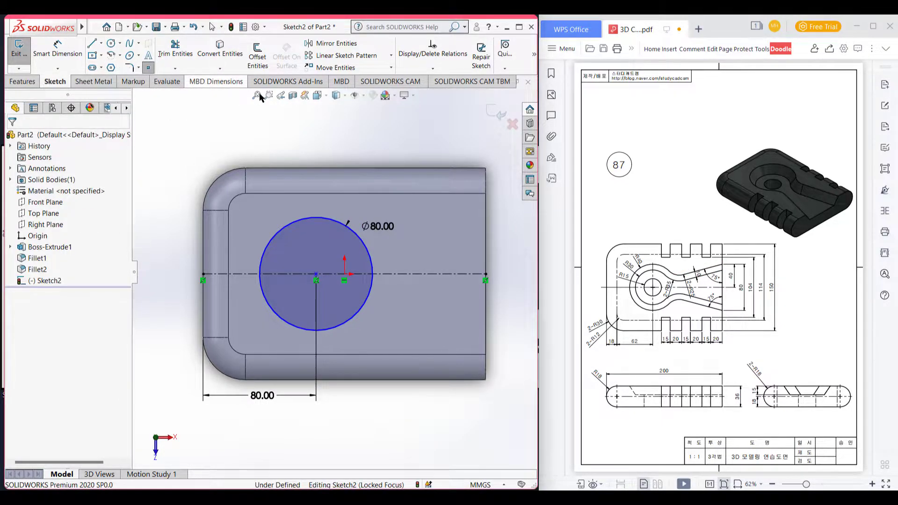
{"action": "left_click", "coordinate": [486, 223]}
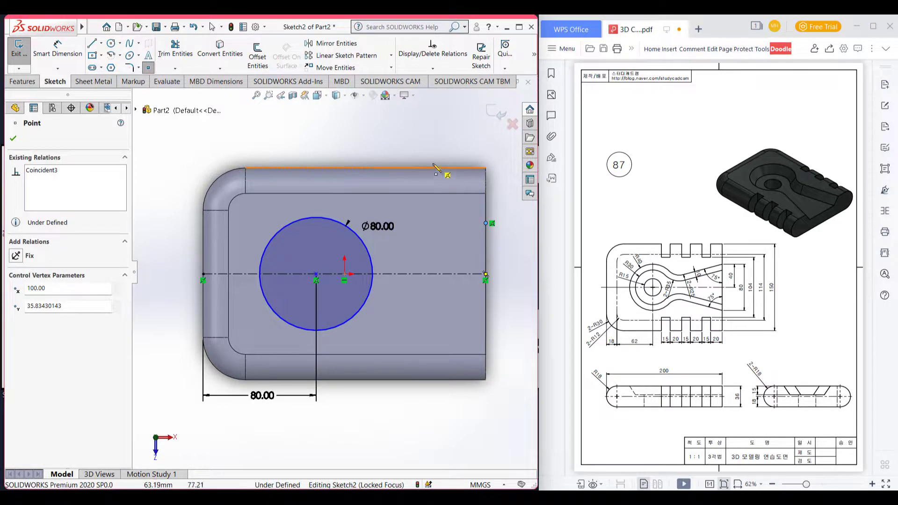
{"action": "right_click_drag", "start_coordinate": [429, 200], "coordinate": [429, 173]}
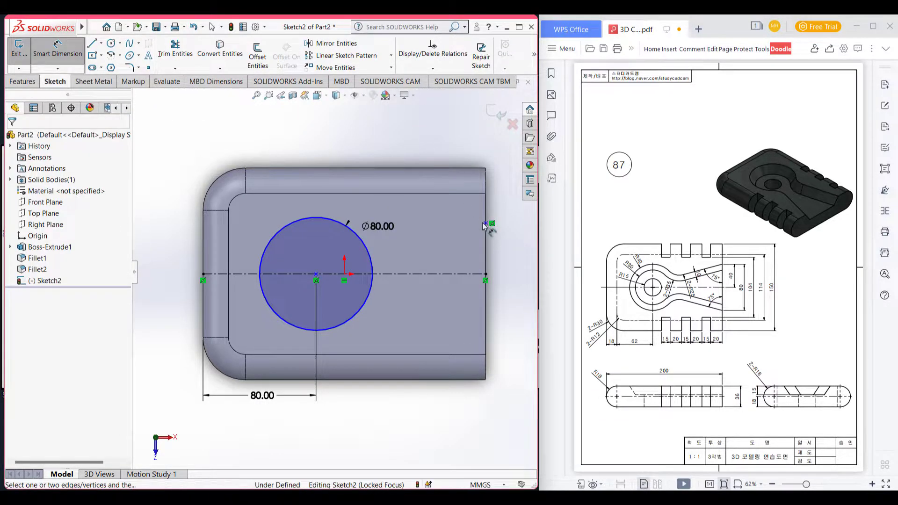
{"action": "left_click", "coordinate": [485, 223]}
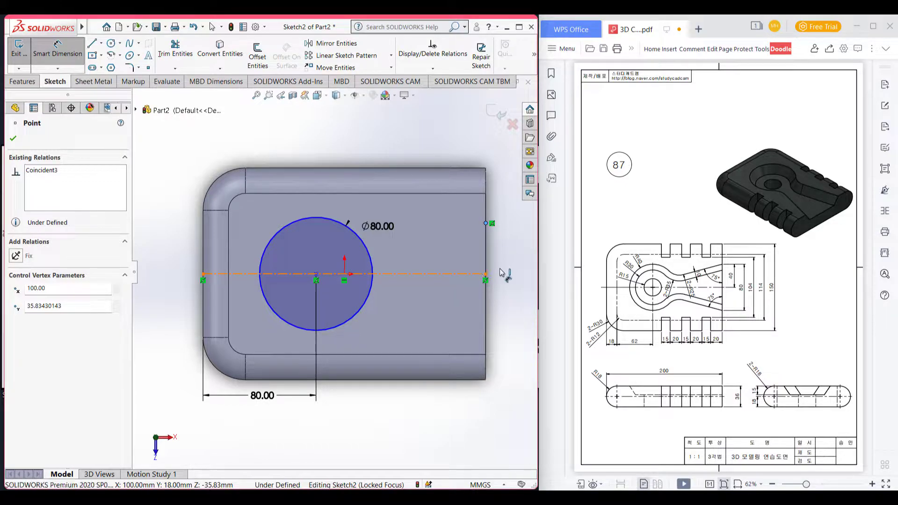
{"action": "left_click", "coordinate": [483, 274]}
{"action": "left_click", "coordinate": [506, 256]}
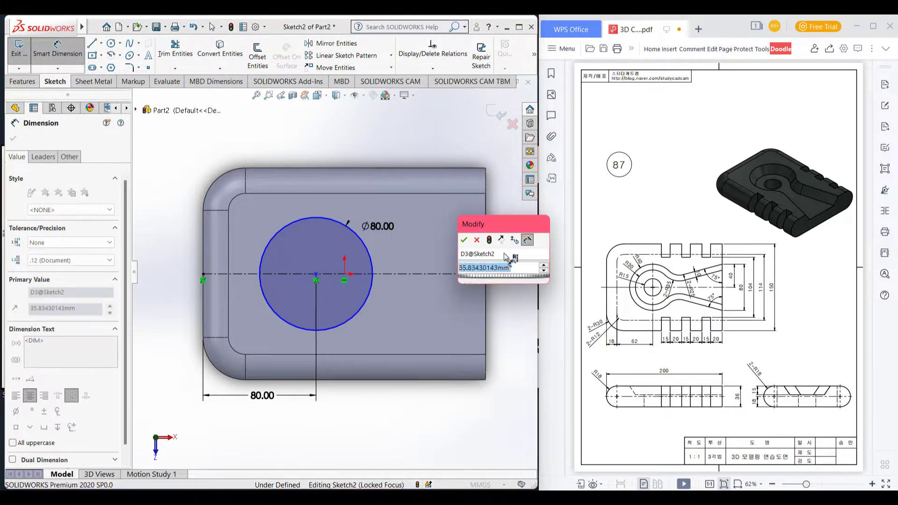
{"action": "type", "text": "40"}
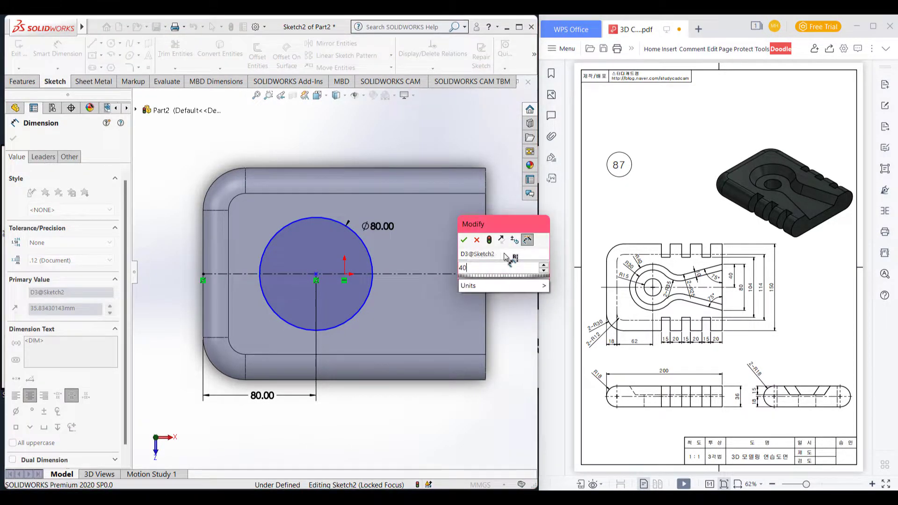
{"action": "left_click", "coordinate": [463, 239]}
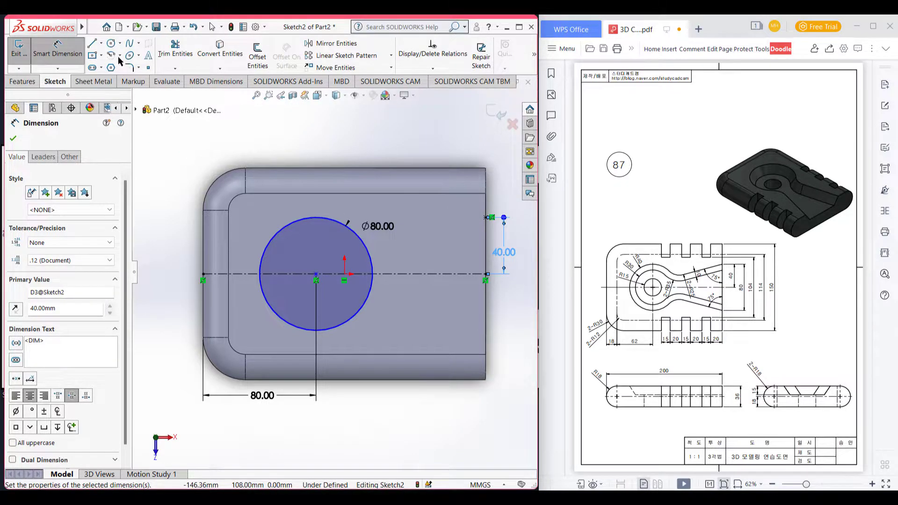
Sketch a sloping line from the end-edge point into the circle, at about 80° to the flat end edge.
{"action": "left_click", "coordinate": [91, 43]}
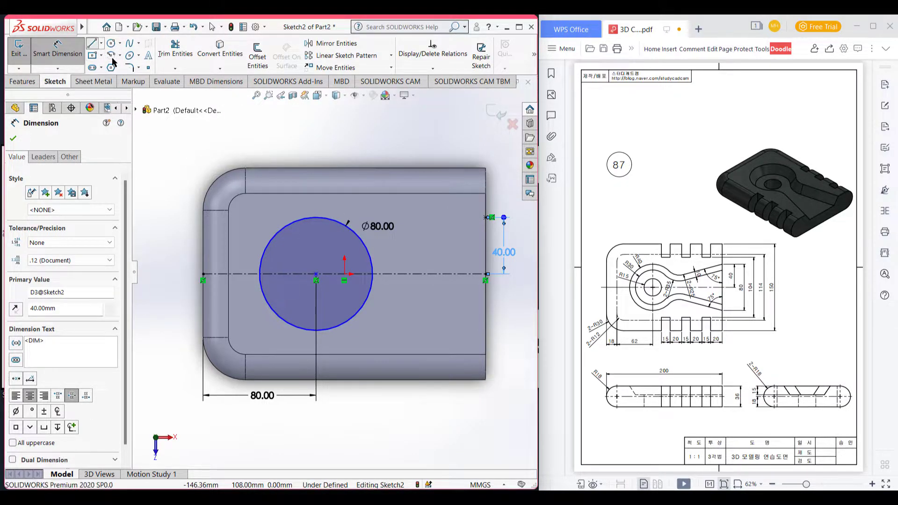
{"action": "left_click", "coordinate": [490, 218]}
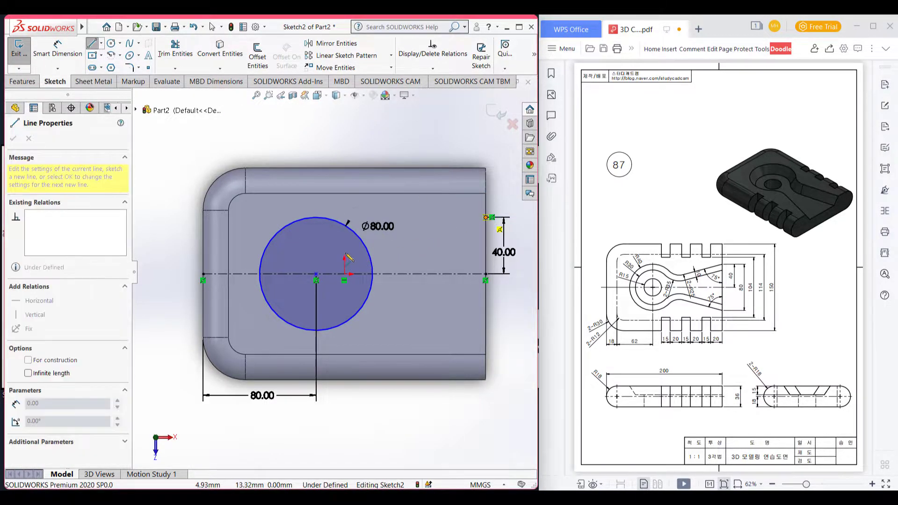
{"action": "left_click", "coordinate": [301, 251]}
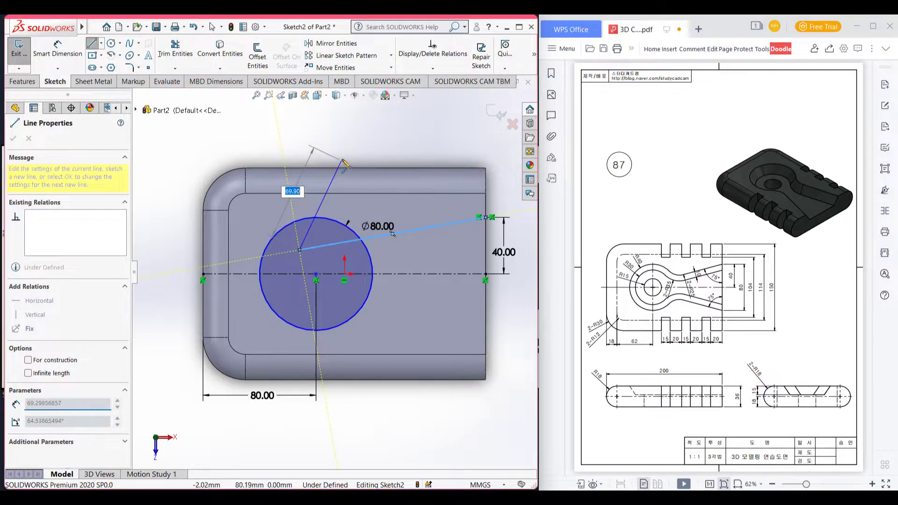
{"action": "key", "text": "Escape"}
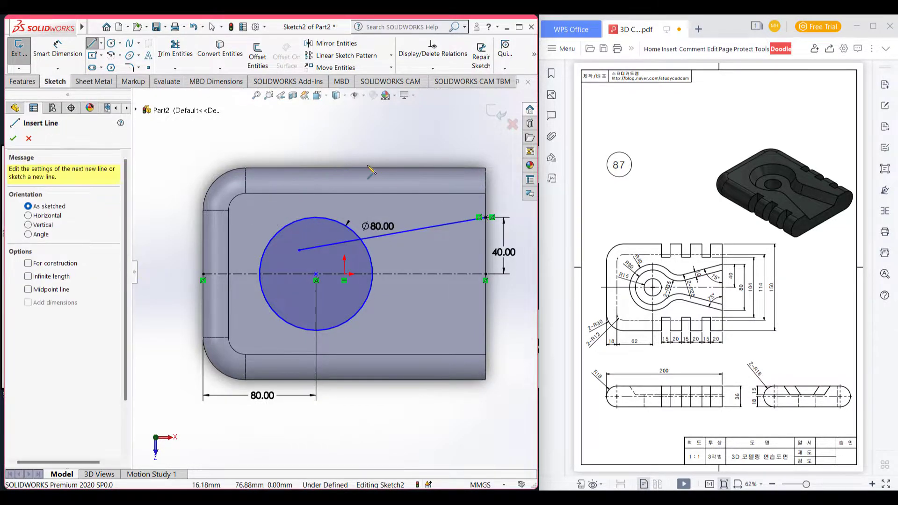
Dimension the angle between the sloping line and the flat end edge as 75°.
{"action": "left_click", "coordinate": [58, 47]}
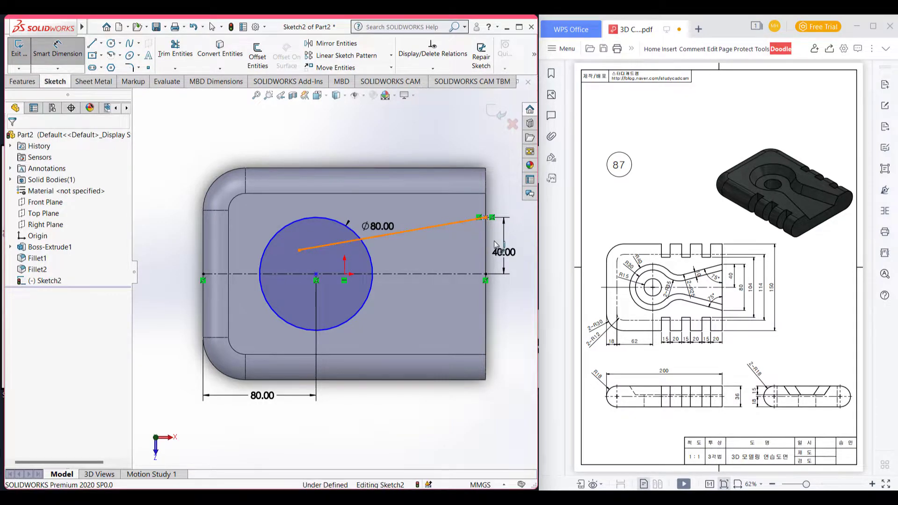
{"action": "left_click", "coordinate": [465, 221]}
{"action": "left_click", "coordinate": [486, 241]}
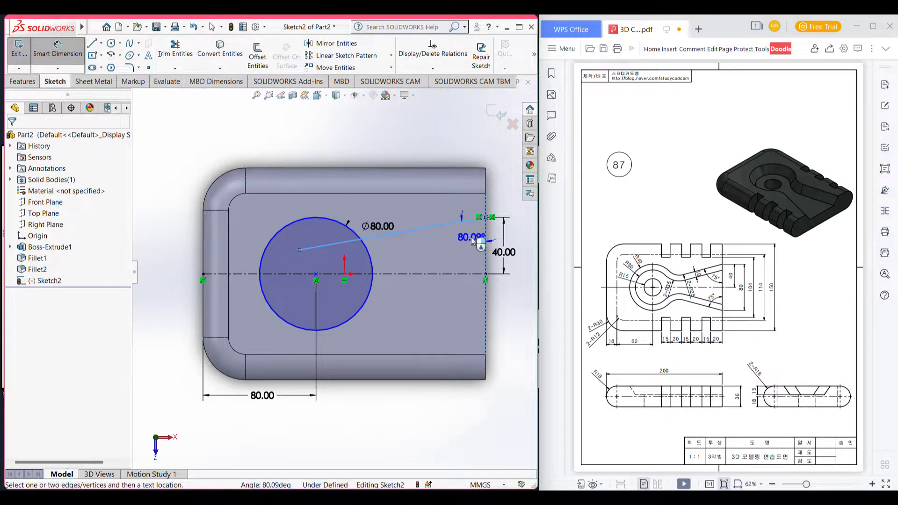
{"action": "left_click", "coordinate": [472, 240]}
{"action": "type", "text": "75"}
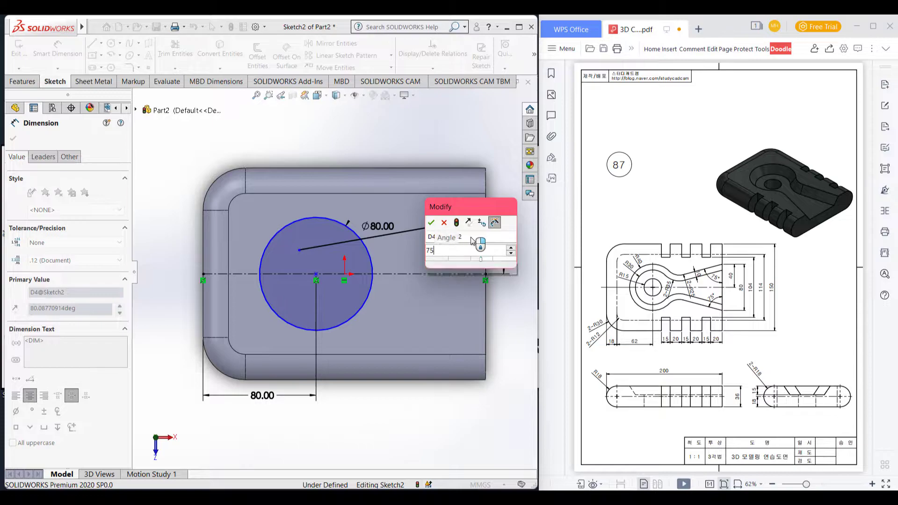
{"action": "key", "text": "Return"}
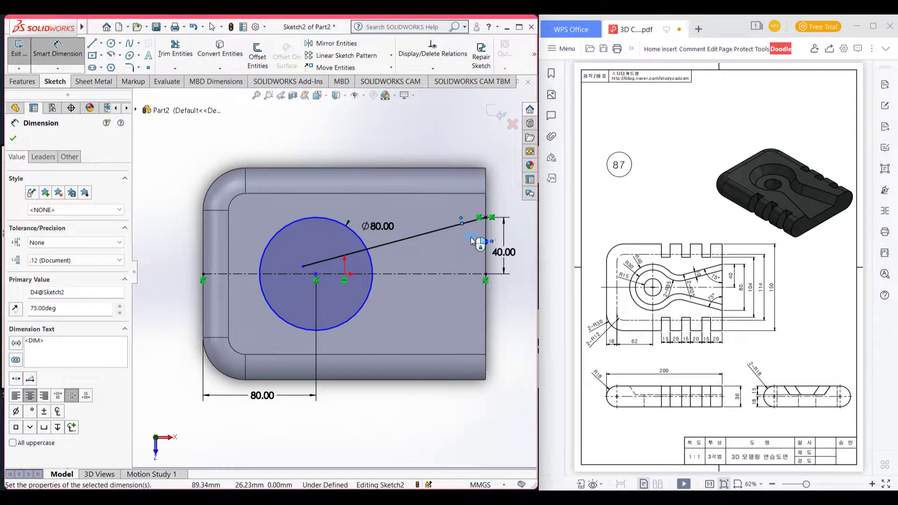
{"action": "left_click", "coordinate": [14, 139]}
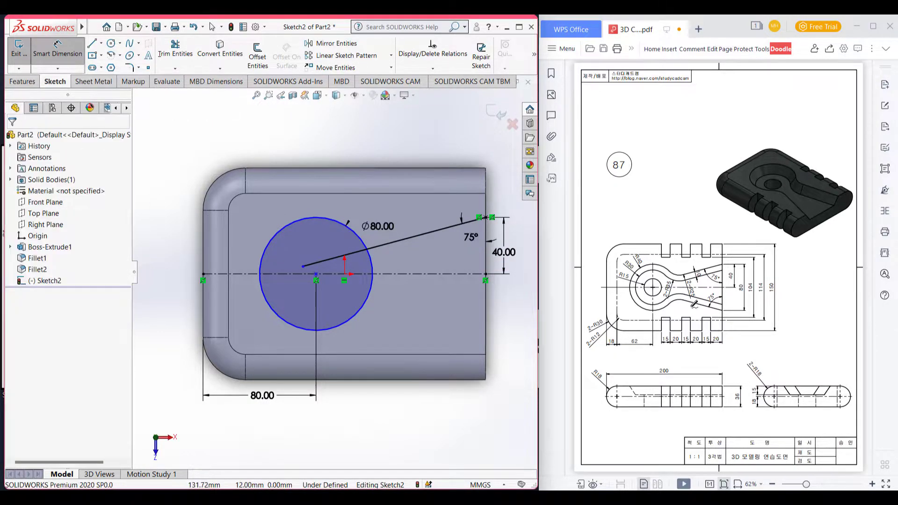
Mirror the sloping line about the horizontal centerline, keeping the original.
{"action": "left_click_drag", "start_coordinate": [725, 311], "coordinate": [693, 300]}
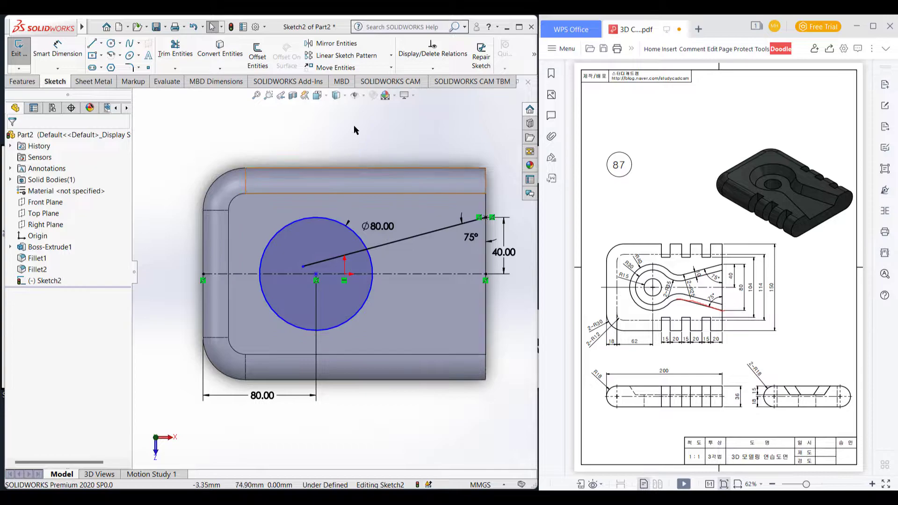
{"action": "left_click", "coordinate": [330, 45]}
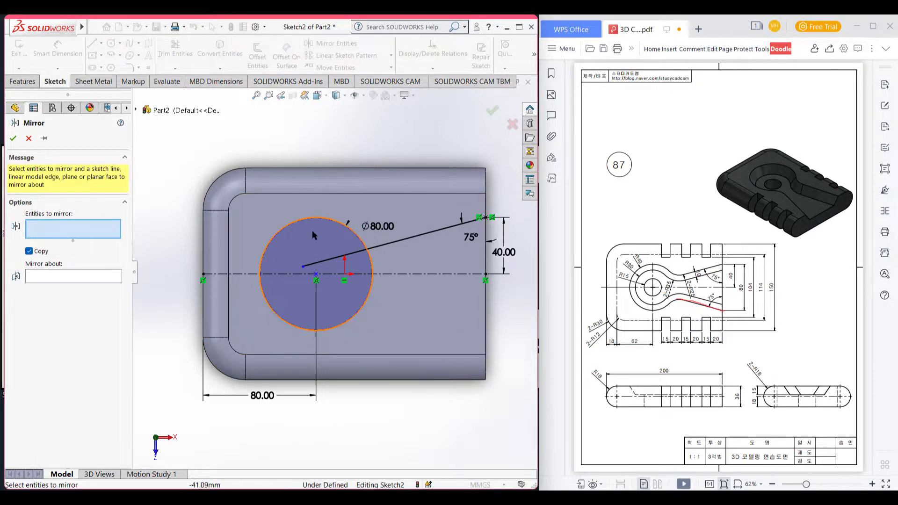
{"action": "left_click", "coordinate": [402, 242]}
{"action": "left_click", "coordinate": [99, 276]}
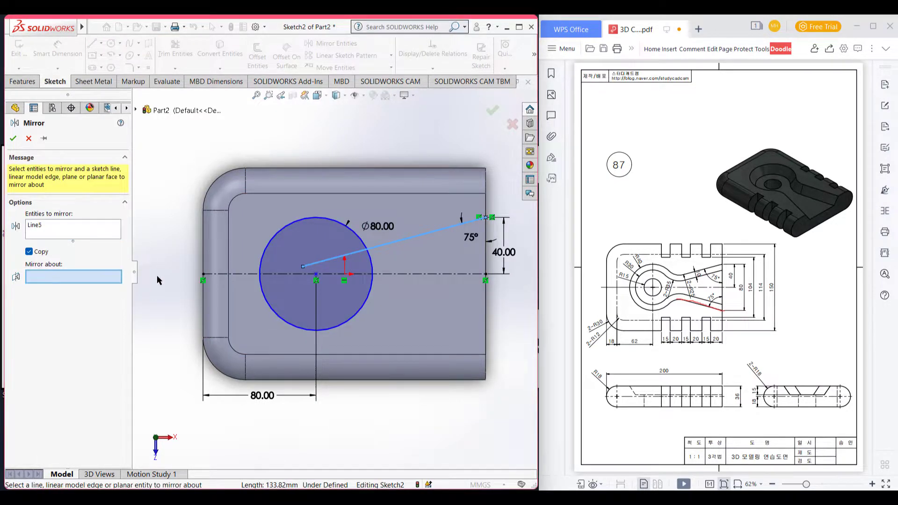
{"action": "left_click", "coordinate": [418, 275]}
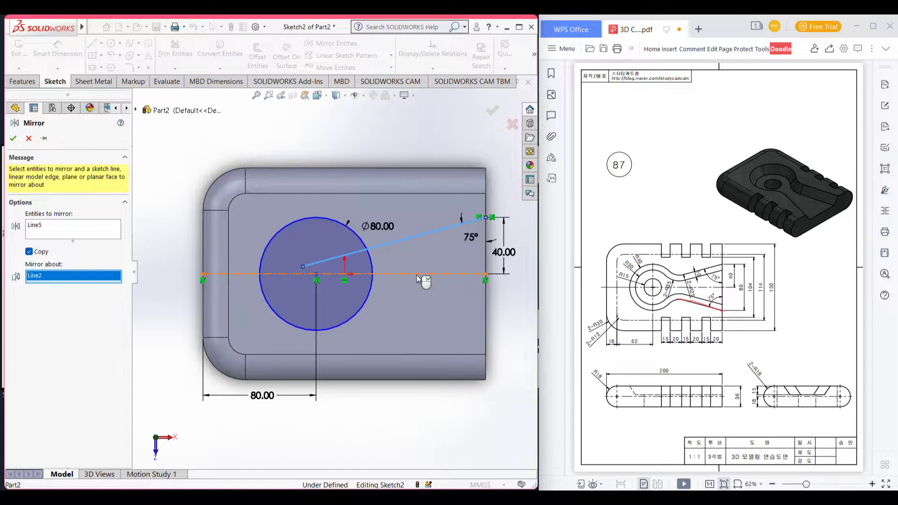
{"action": "left_click", "coordinate": [13, 138]}
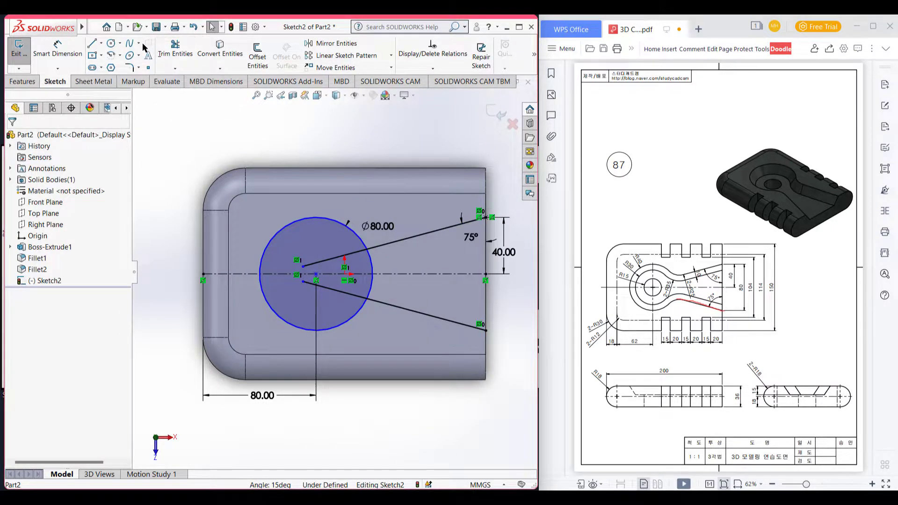
Trim away the sloping lines' ends inside the circle and the circle's arc between them to form an open keyhole outline.
{"action": "right_click_drag", "start_coordinate": [193, 121], "coordinate": [184, 168]}
{"action": "right_click_drag", "start_coordinate": [197, 139], "coordinate": [175, 190]}
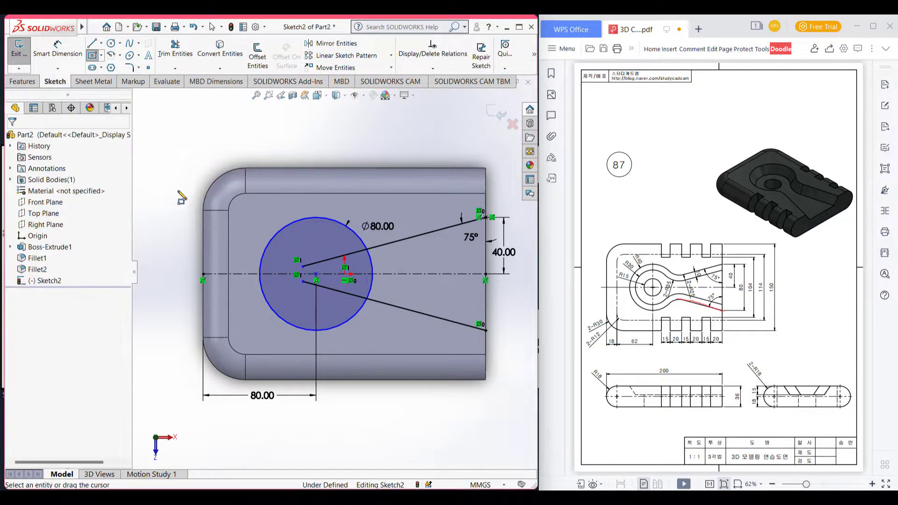
{"action": "mouse_move", "coordinate": [363, 259]}
{"action": "left_mouse_down"}
{"action": "mouse_move", "coordinate": [345, 255]}
{"action": "mouse_move", "coordinate": [379, 267]}
{"action": "mouse_move", "coordinate": [356, 291]}
{"action": "mouse_move", "coordinate": [335, 293]}
{"action": "left_mouse_up"}
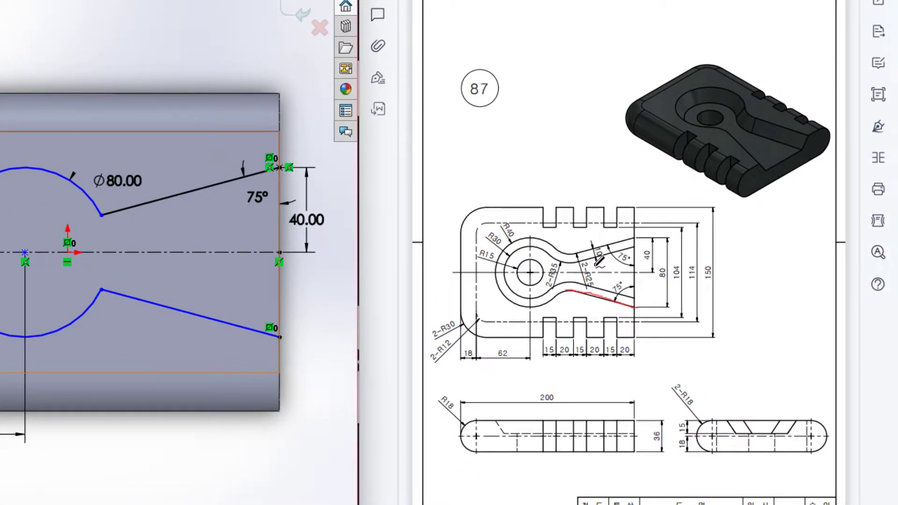
Mark the 10 mm spacing and the R25 callout on the reference drawing's top view, and clear the marks.
{"action": "left_click_drag", "start_coordinate": [592, 267], "coordinate": [610, 257]}
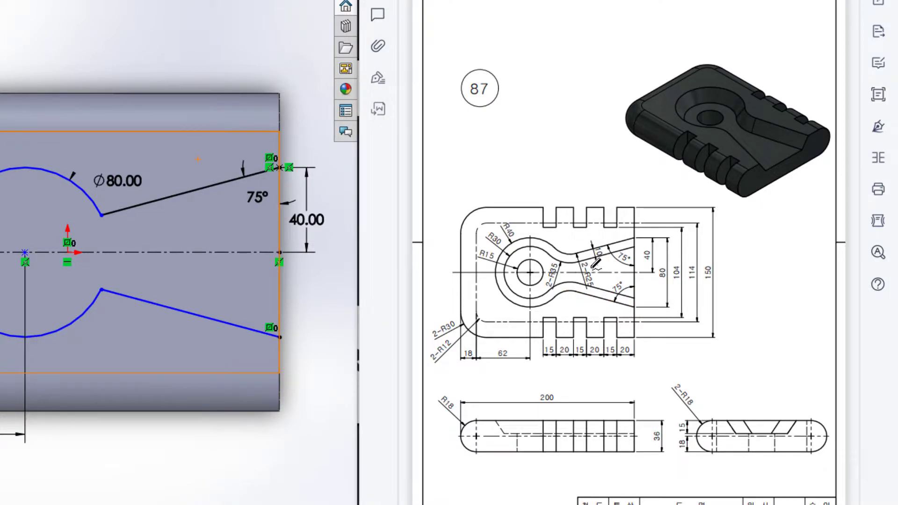
{"action": "mouse_move", "coordinate": [559, 246]}
{"action": "left_mouse_down"}
{"action": "mouse_move", "coordinate": [590, 255]}
{"action": "mouse_move", "coordinate": [579, 271]}
{"action": "left_mouse_up"}
{"action": "key", "text": "ctrl+z"}
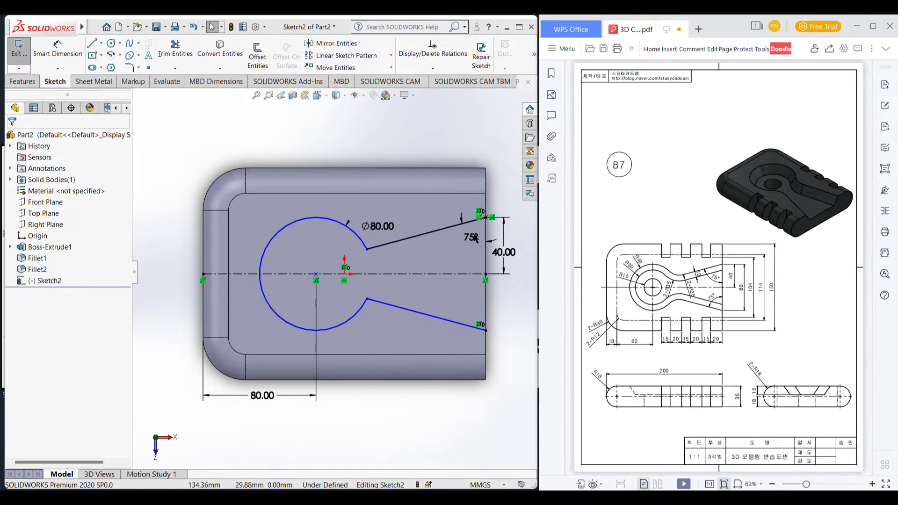
Add 25 mm sketch fillets at both corners where the circular arc meets the sloping lines.
{"action": "left_click", "coordinate": [129, 69]}
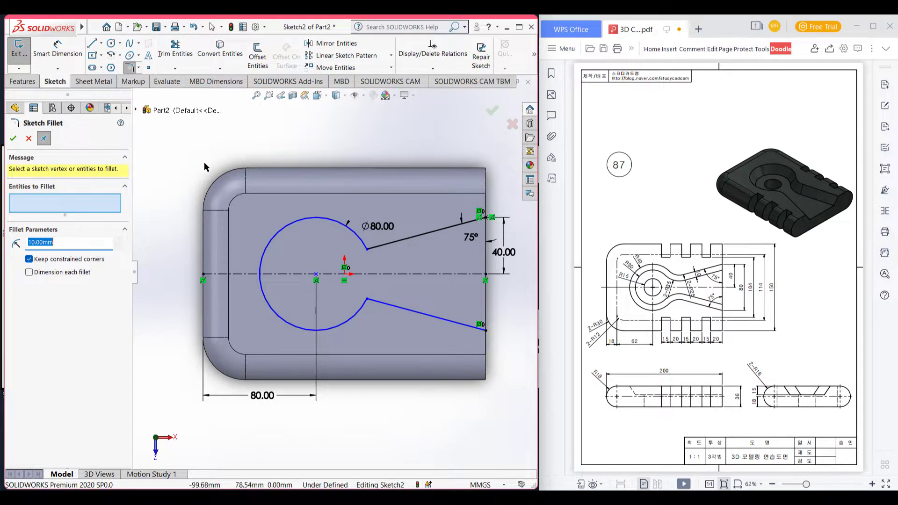
{"action": "type", "text": "25"}
{"action": "left_click", "coordinate": [368, 253]}
{"action": "left_click", "coordinate": [368, 301]}
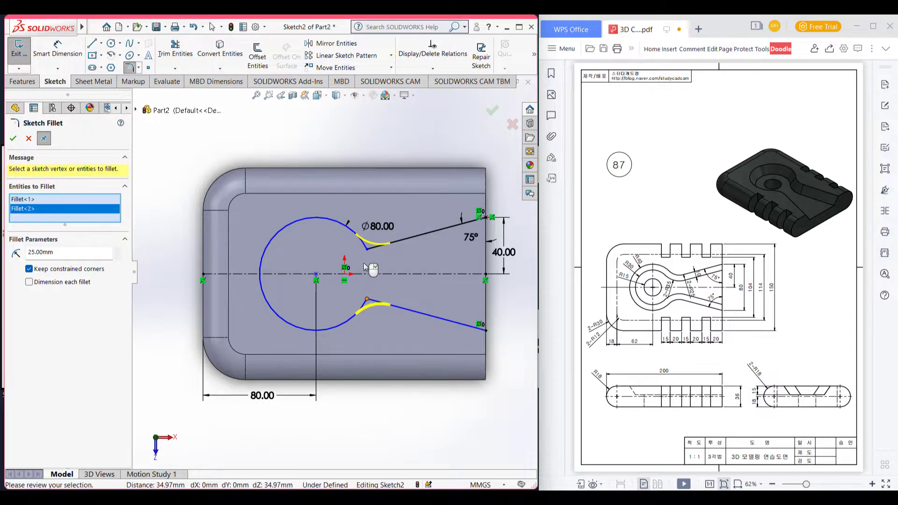
{"action": "left_click", "coordinate": [12, 139]}
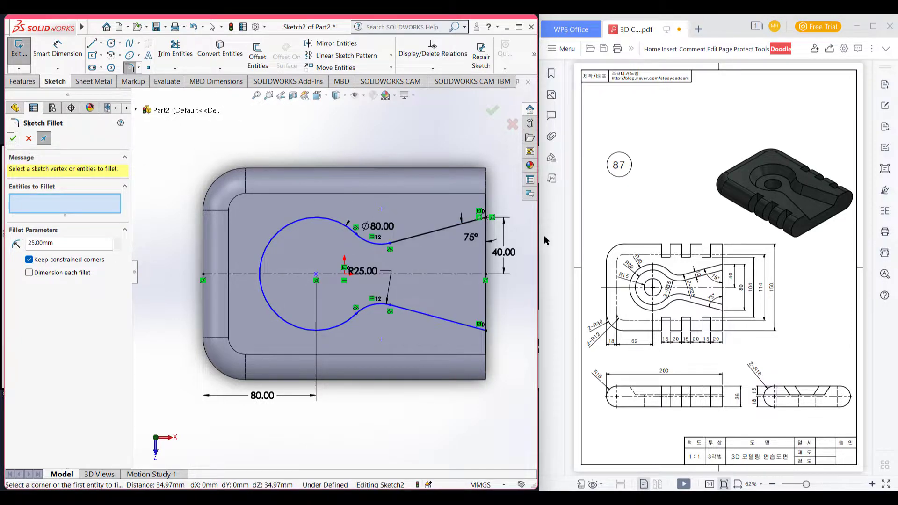
{"action": "left_click", "coordinate": [12, 139]}
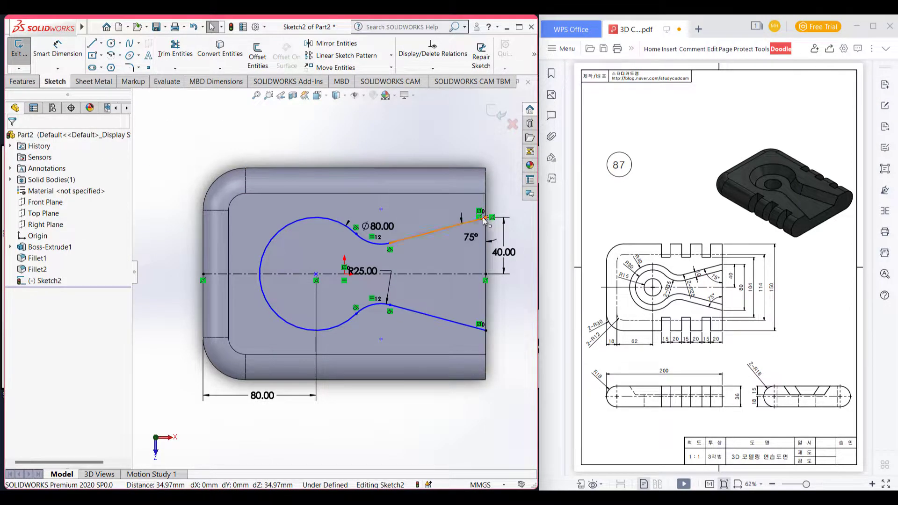
Close the keyhole profile with a vertical line along the flat end edge between the sloping lines' endpoints, and exit the sketch.
{"action": "left_click", "coordinate": [89, 45]}
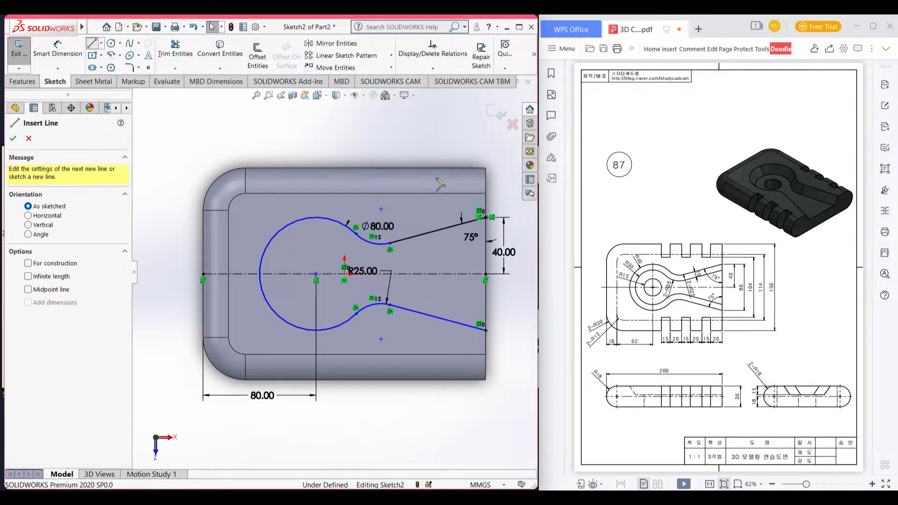
{"action": "left_click", "coordinate": [487, 218]}
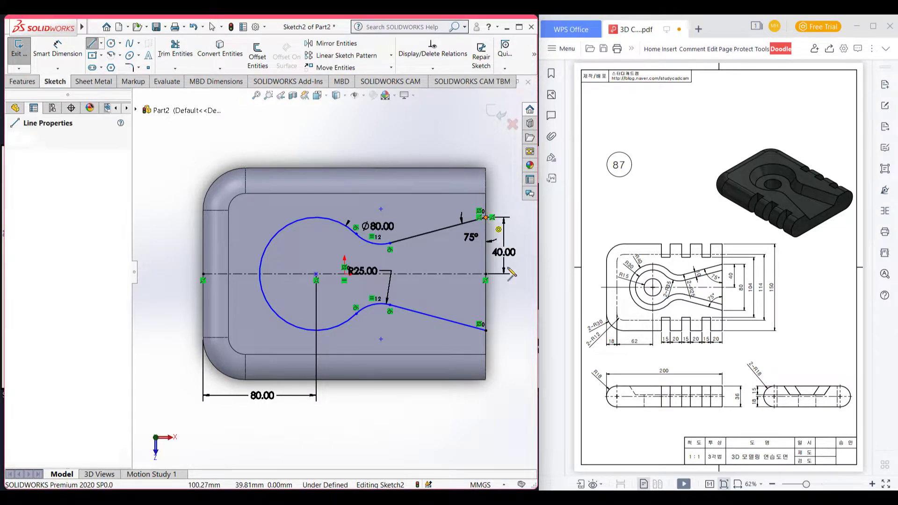
{"action": "left_click", "coordinate": [486, 331]}
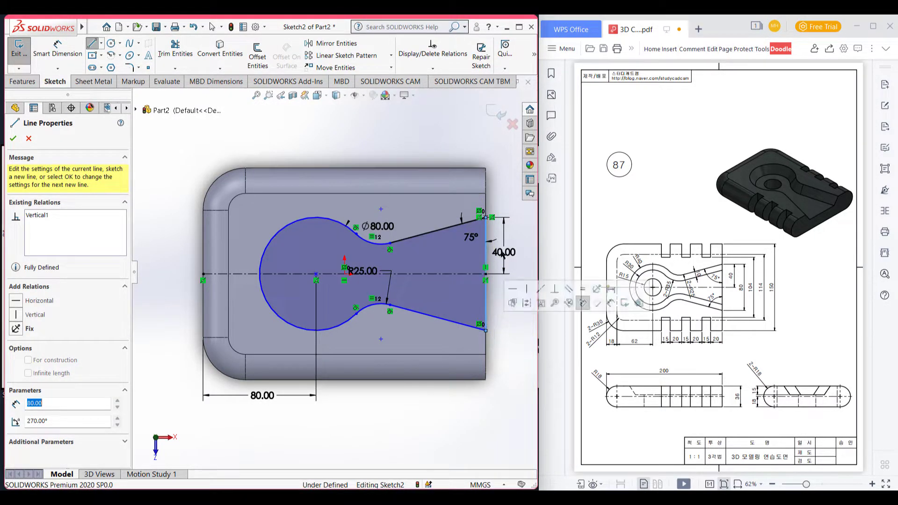
{"action": "left_click", "coordinate": [14, 138]}
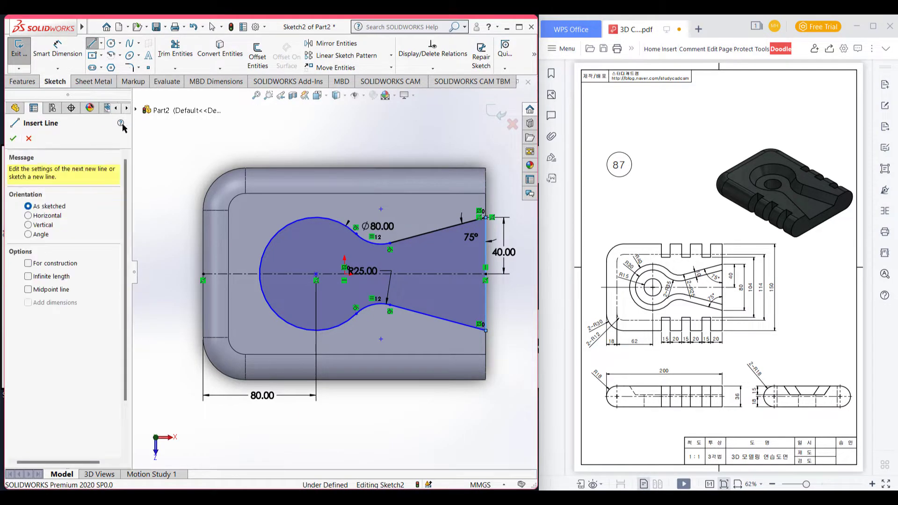
{"action": "left_click", "coordinate": [14, 139]}
{"action": "left_click", "coordinate": [497, 114]}
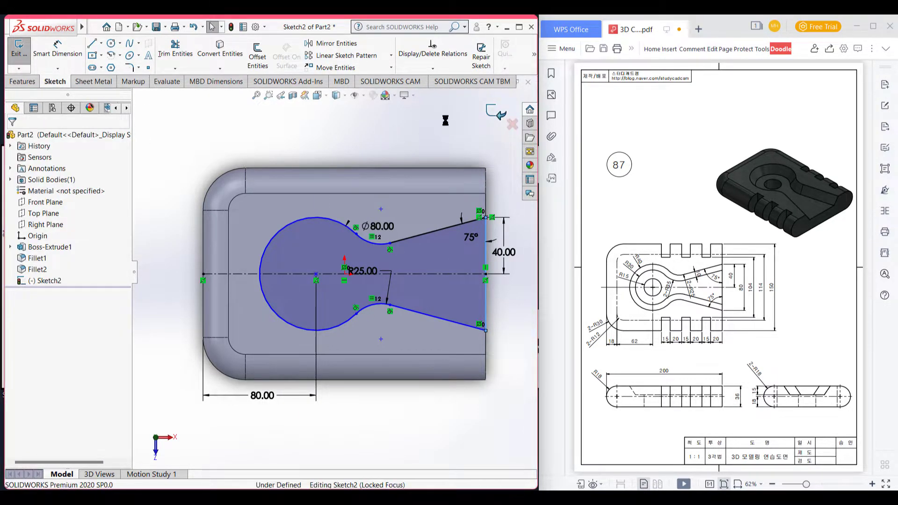
{"action": "key", "text": "Escape"}
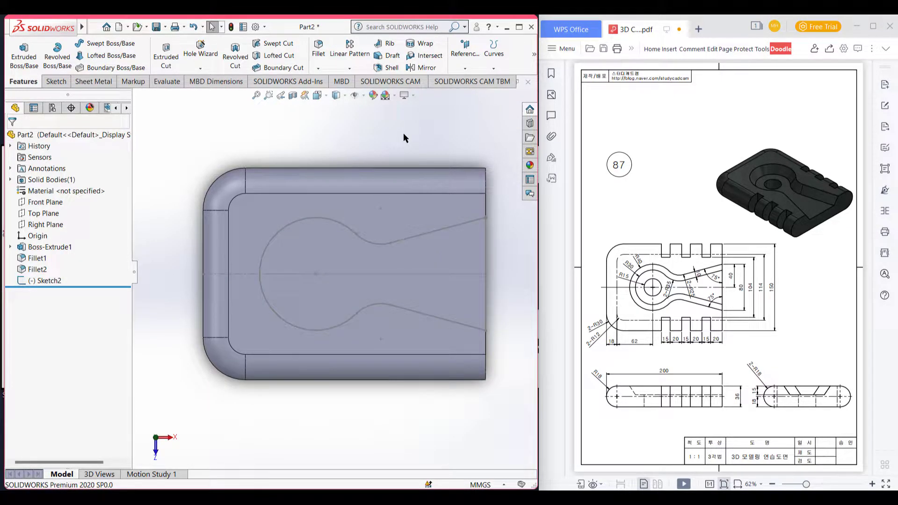
Mark the inner keyhole outline, its 10 mm spacing and the 15 mm pocket depth on the reference drawing, and clear the marks.
{"action": "key", "text": "ctrl+7"}
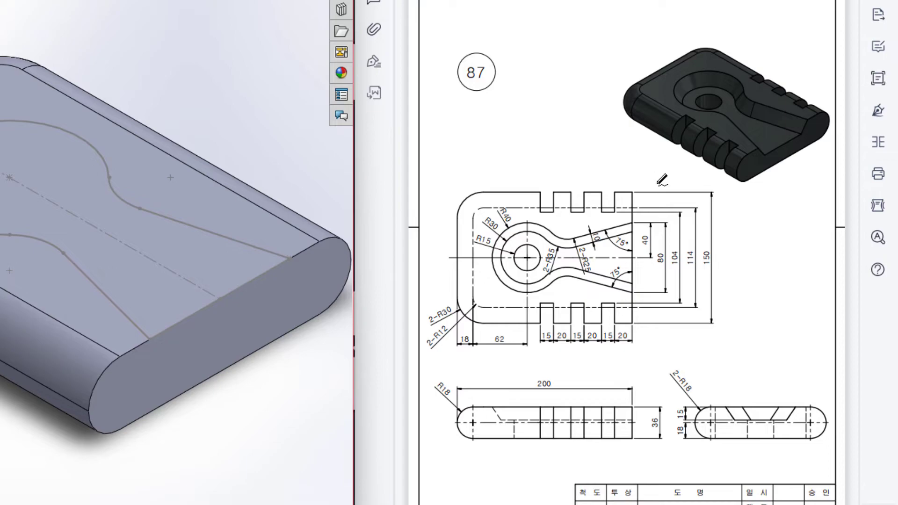
{"action": "mouse_move", "coordinate": [631, 232]}
{"action": "left_mouse_down"}
{"action": "mouse_move", "coordinate": [561, 244]}
{"action": "mouse_move", "coordinate": [536, 230]}
{"action": "mouse_move", "coordinate": [510, 235]}
{"action": "mouse_move", "coordinate": [502, 269]}
{"action": "mouse_move", "coordinate": [637, 285]}
{"action": "left_mouse_up"}
{"action": "mouse_move", "coordinate": [604, 229]}
{"action": "left_mouse_down"}
{"action": "mouse_move", "coordinate": [578, 232]}
{"action": "mouse_move", "coordinate": [607, 245]}
{"action": "mouse_move", "coordinate": [596, 224]}
{"action": "mouse_move", "coordinate": [607, 231]}
{"action": "left_mouse_up"}
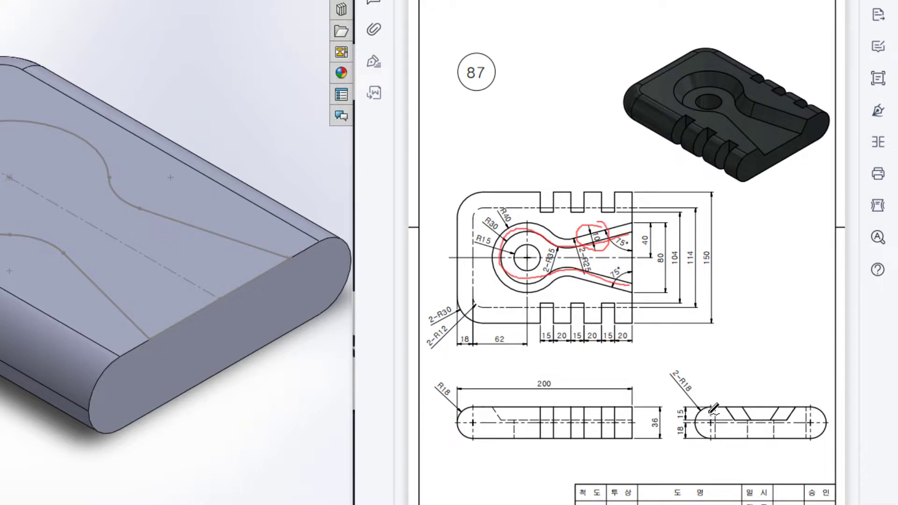
{"action": "mouse_move", "coordinate": [686, 400]}
{"action": "left_mouse_down"}
{"action": "mouse_move", "coordinate": [674, 423]}
{"action": "mouse_move", "coordinate": [699, 414]}
{"action": "mouse_move", "coordinate": [694, 402]}
{"action": "left_mouse_up"}
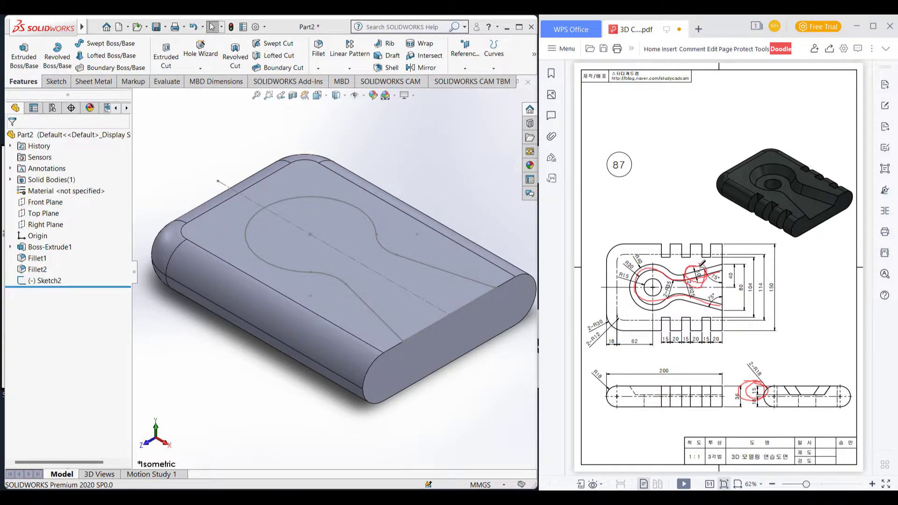
{"action": "key", "text": "ctrl+z"}
{"action": "key", "text": "ctrl+z"}
{"action": "key", "text": "ctrl+z"}
{"action": "key", "text": "ctrl+z"}
{"action": "key", "text": "ctrl+z"}
Create a reference plane offset 15 mm from the block's top face, flipped downward into the body.
{"action": "left_click", "coordinate": [309, 181]}
{"action": "left_click", "coordinate": [462, 70]}
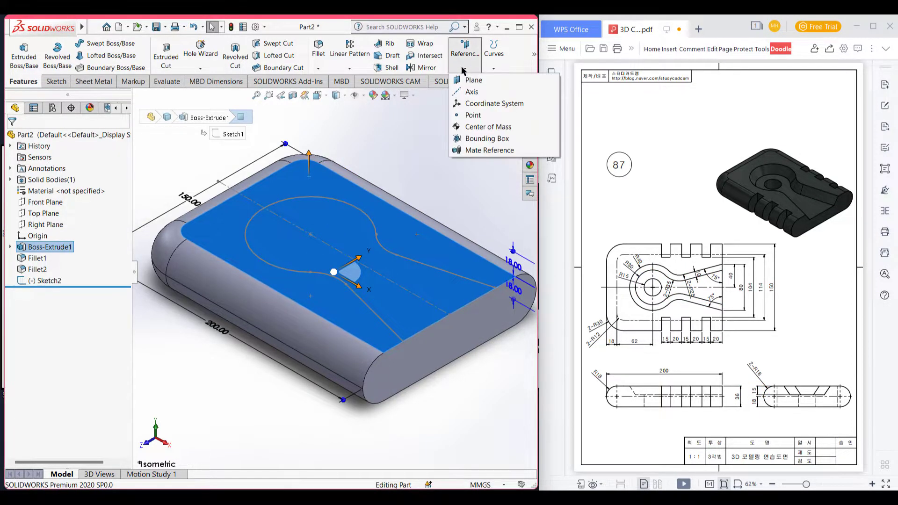
{"action": "left_click", "coordinate": [478, 80]}
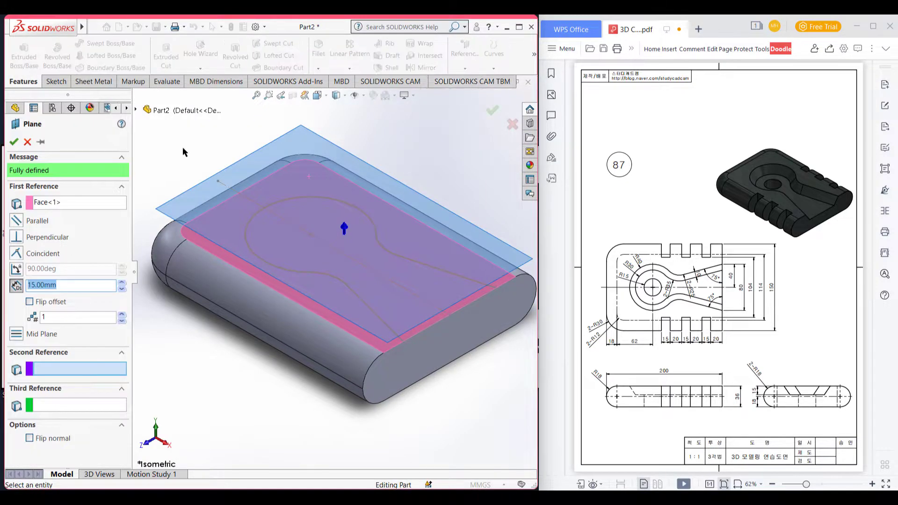
{"action": "left_click", "coordinate": [29, 302]}
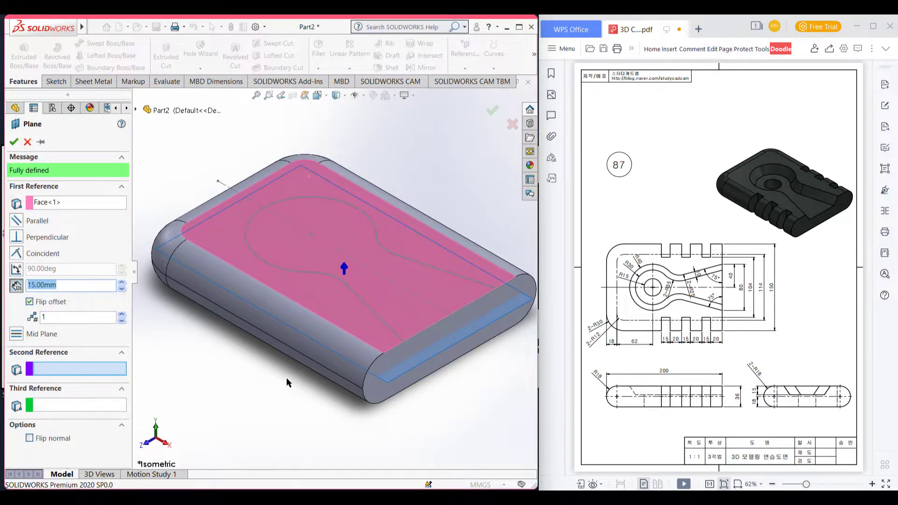
{"action": "left_click", "coordinate": [14, 143]}
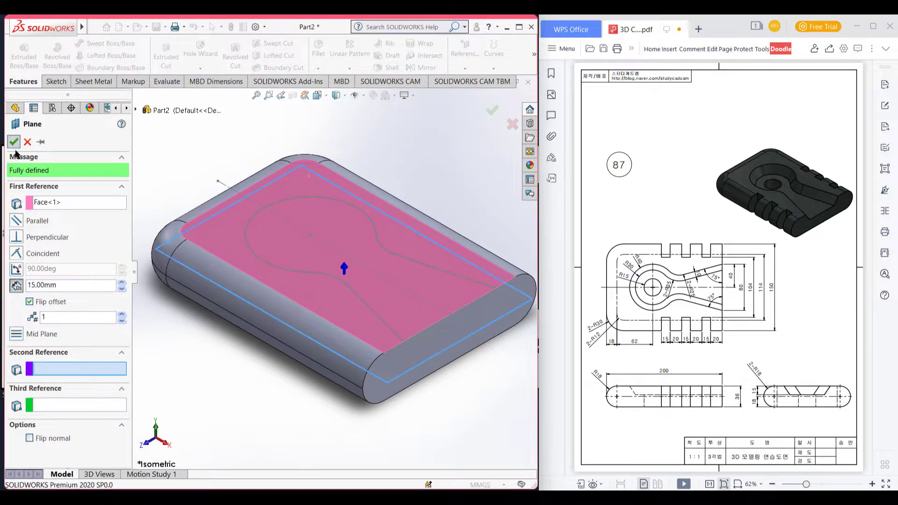
{"action": "left_click", "coordinate": [212, 384]}
Start a new sketch on the offset plane inside the block and view it face-on, fitted to the window.
{"action": "mouse_move", "coordinate": [226, 375]}
{"action": "middle_mouse_down"}
{"action": "mouse_move", "coordinate": [194, 356]}
{"action": "mouse_move", "coordinate": [222, 371]}
{"action": "middle_mouse_up"}
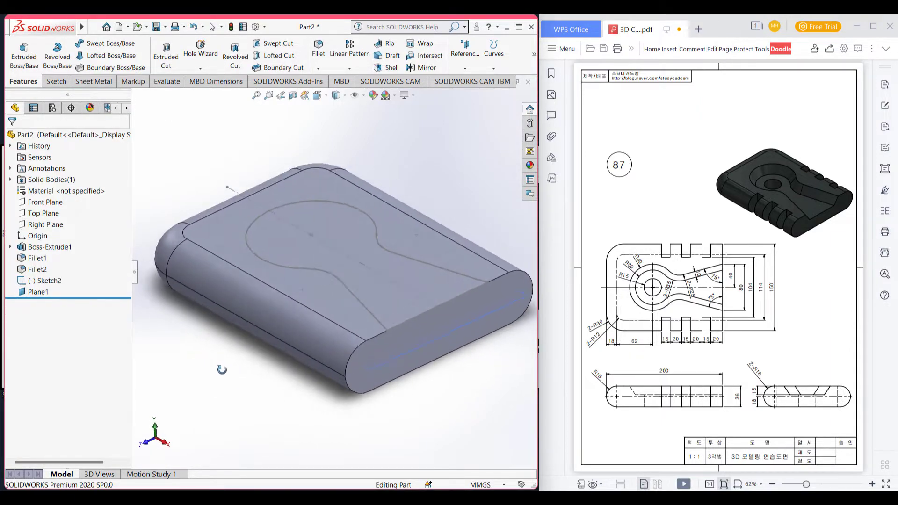
{"action": "right_click", "coordinate": [37, 292]}
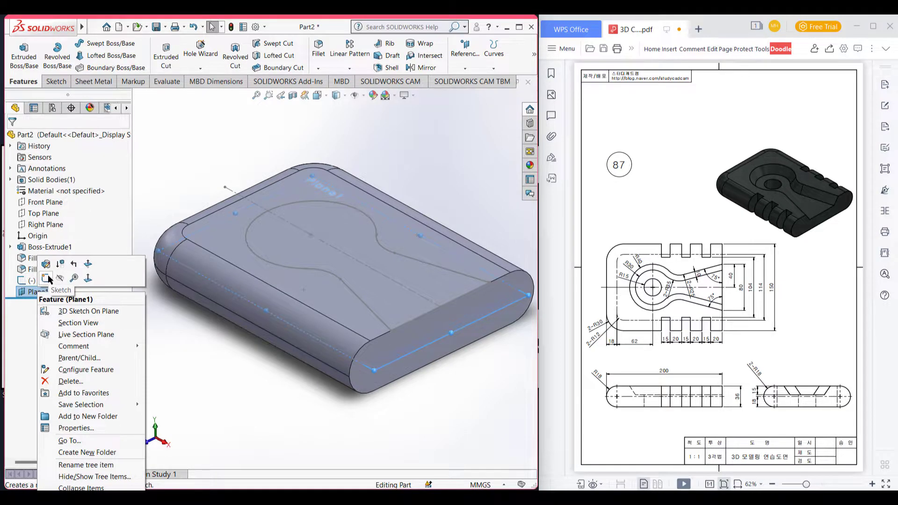
{"action": "left_click", "coordinate": [46, 279]}
{"action": "key", "text": "ctrl+8"}
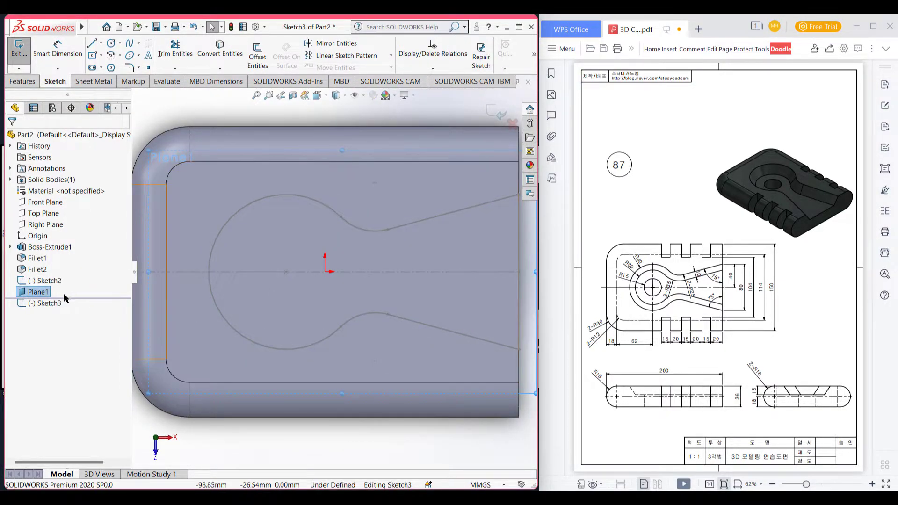
{"action": "key", "text": "f"}
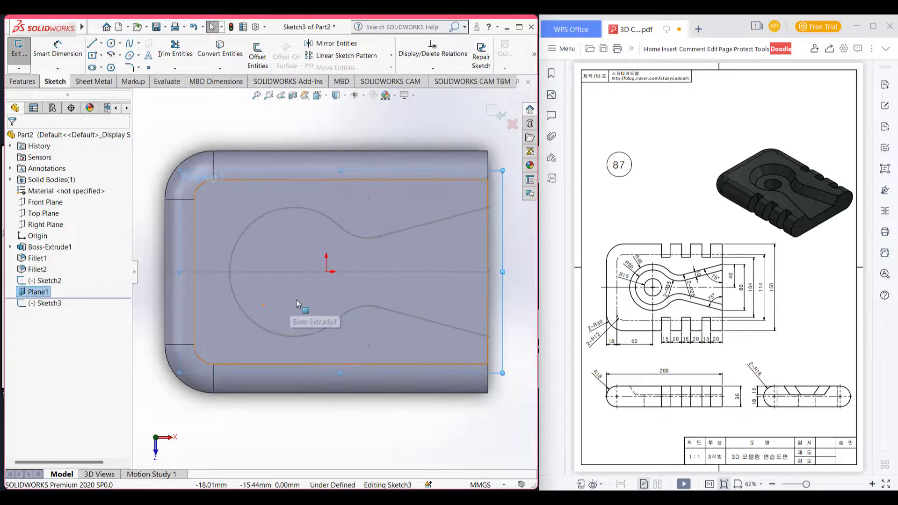
Offset the outer keyhole sketch 10 mm inward as a chain on the lower plane, reversing the offset direction.
{"action": "left_click", "coordinate": [45, 281]}
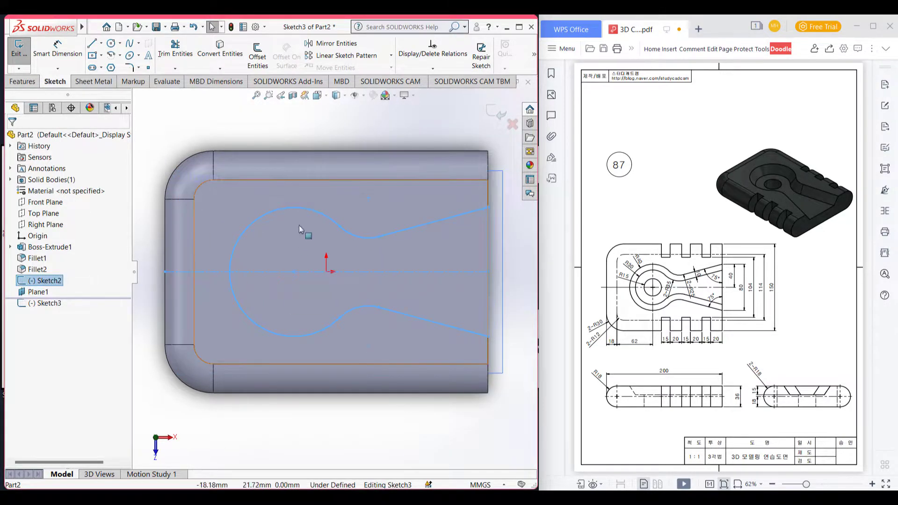
{"action": "left_click", "coordinate": [255, 57]}
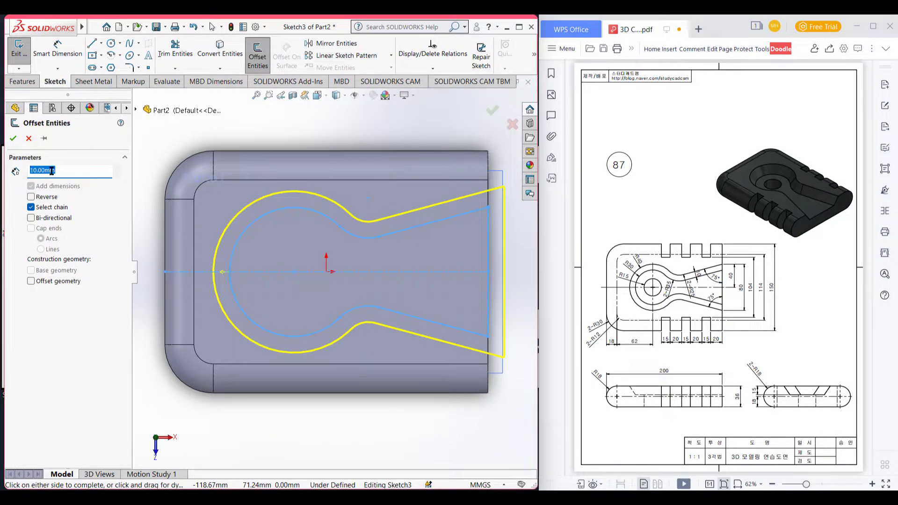
{"action": "mouse_move", "coordinate": [703, 265]}
{"action": "left_mouse_down"}
{"action": "mouse_move", "coordinate": [695, 284]}
{"action": "mouse_move", "coordinate": [686, 262]}
{"action": "left_mouse_up"}
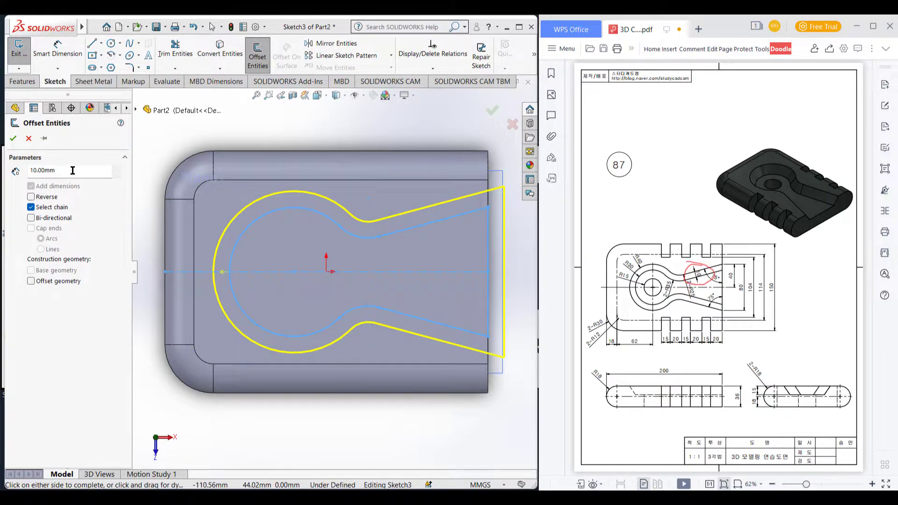
{"action": "left_click", "coordinate": [31, 197]}
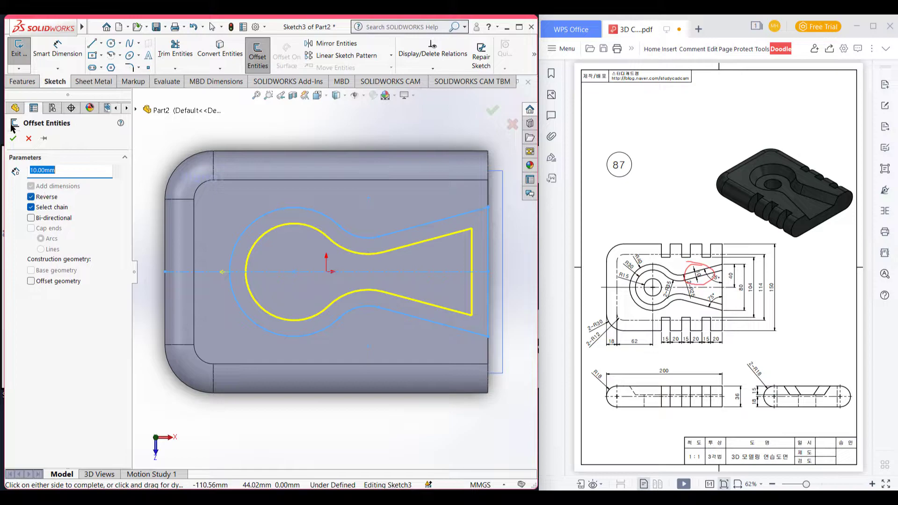
{"action": "left_click", "coordinate": [13, 138]}
Examine the offset keyhole's flared end near the block's flat end and mark the matching area on the reference drawing.
{"action": "scroll", "coordinate": [418, 240], "scroll_direction": "down", "scroll_amount": 5}
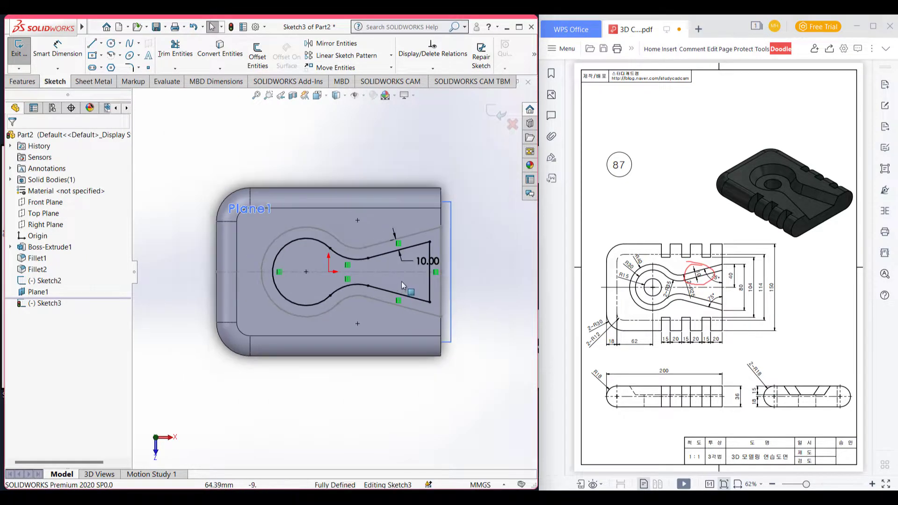
{"action": "scroll", "coordinate": [416, 235], "scroll_direction": "down", "scroll_amount": 1}
{"action": "scroll", "coordinate": [421, 237], "scroll_direction": "up", "scroll_amount": 1}
{"action": "middle_click_drag", "start_coordinate": [505, 280], "coordinate": [498, 251]}
{"action": "key", "text": "ctrl+8"}
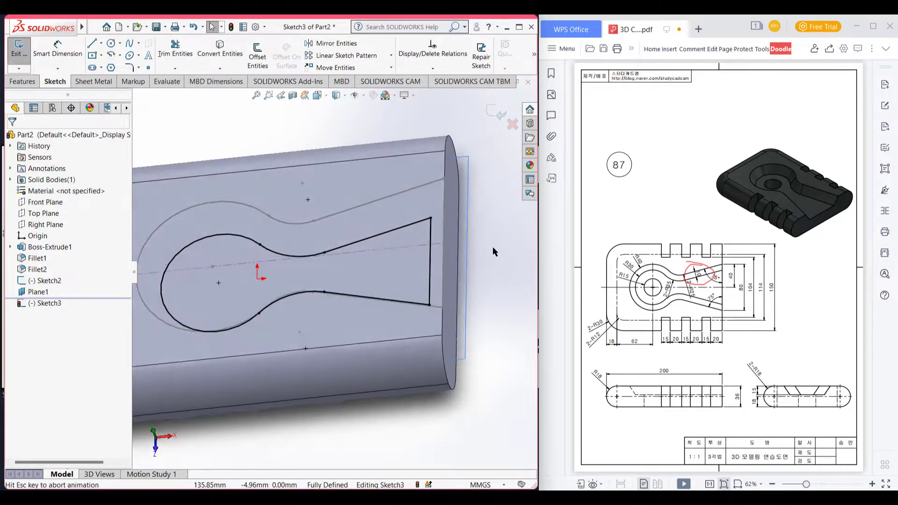
{"action": "middle_click_drag", "start_coordinate": [484, 247], "coordinate": [487, 251]}
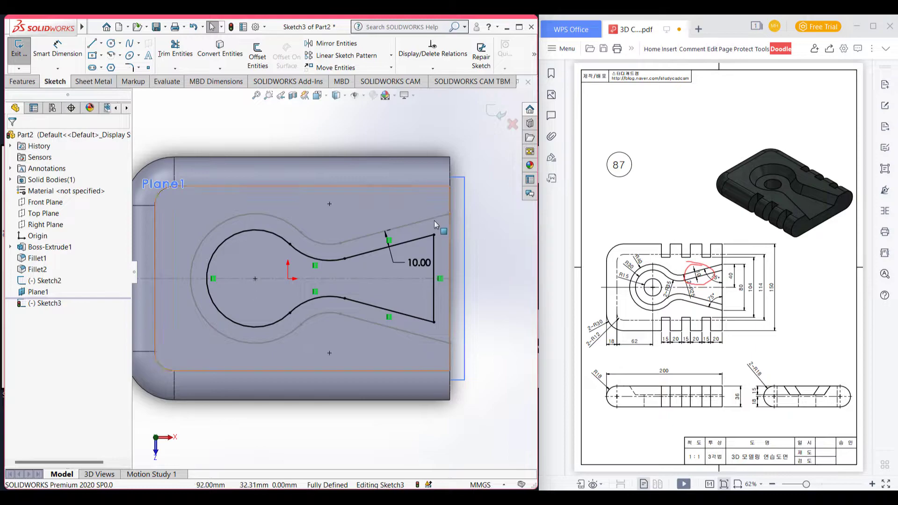
{"action": "scroll", "coordinate": [435, 223], "scroll_direction": "down", "scroll_amount": 2}
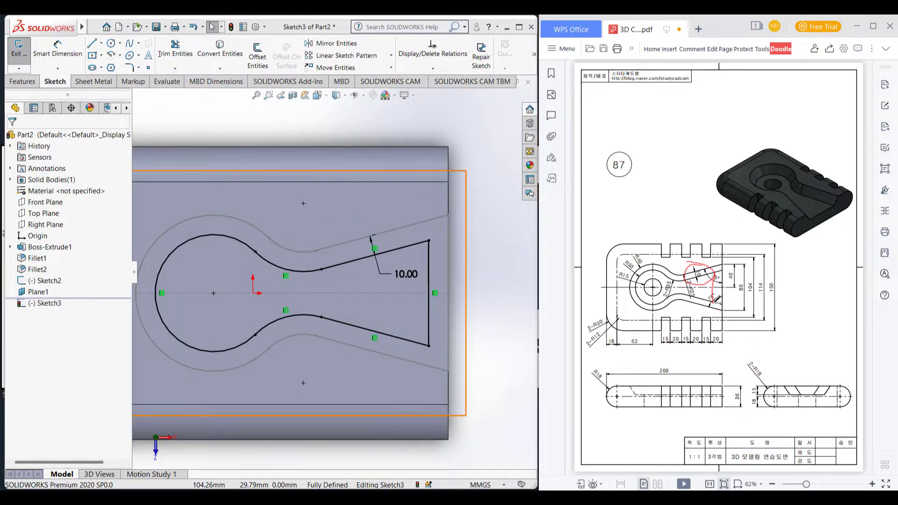
{"action": "left_click_drag", "start_coordinate": [717, 271], "coordinate": [731, 306]}
Draw two lines from the flared end's corners of the inner keyhole outward past the block's flat end.
{"action": "left_click", "coordinate": [94, 46]}
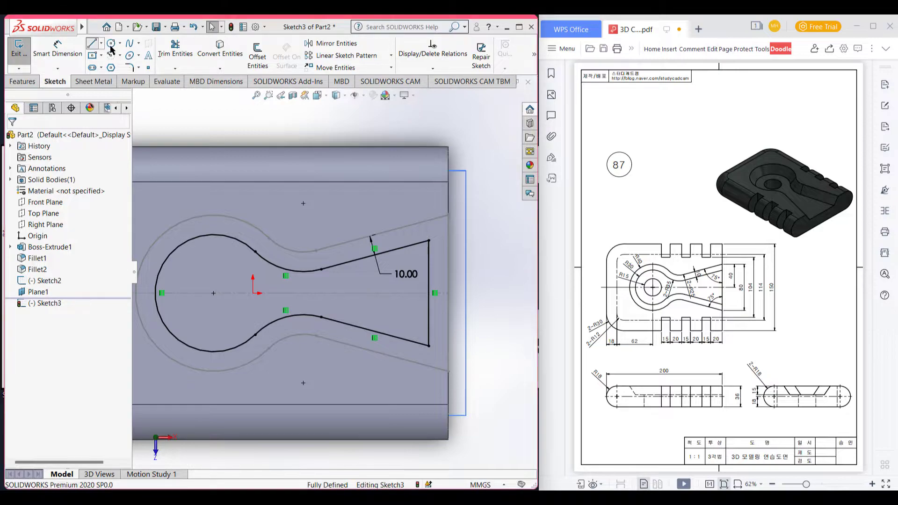
{"action": "left_click", "coordinate": [428, 241]}
{"action": "left_click", "coordinate": [499, 191]}
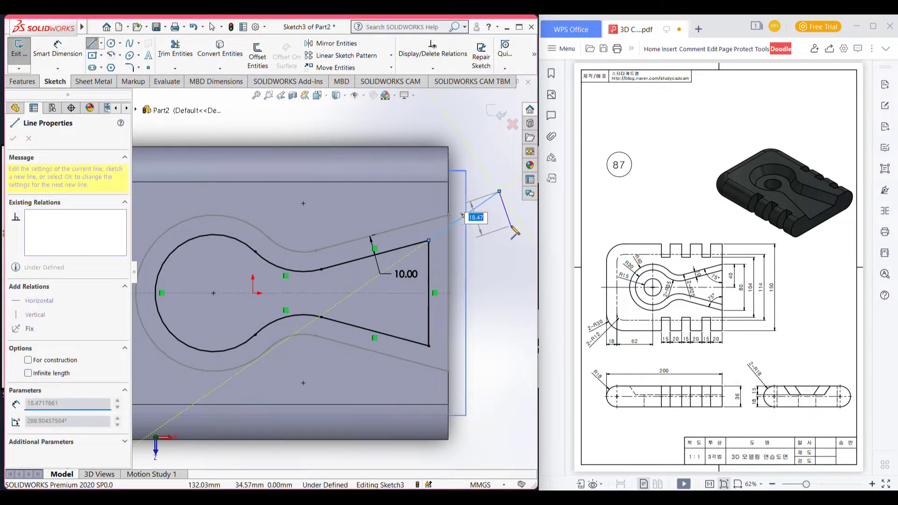
{"action": "key", "text": "Escape"}
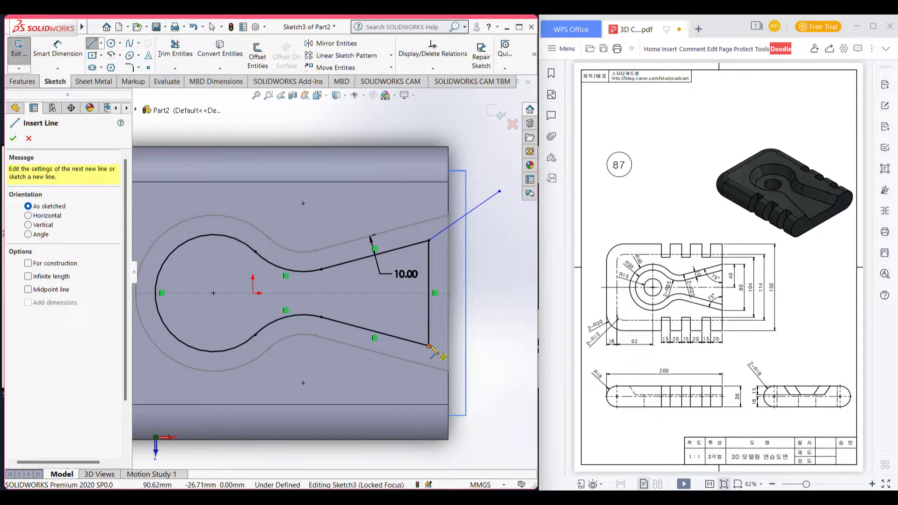
{"action": "left_click", "coordinate": [428, 346]}
{"action": "key", "text": "Escape"}
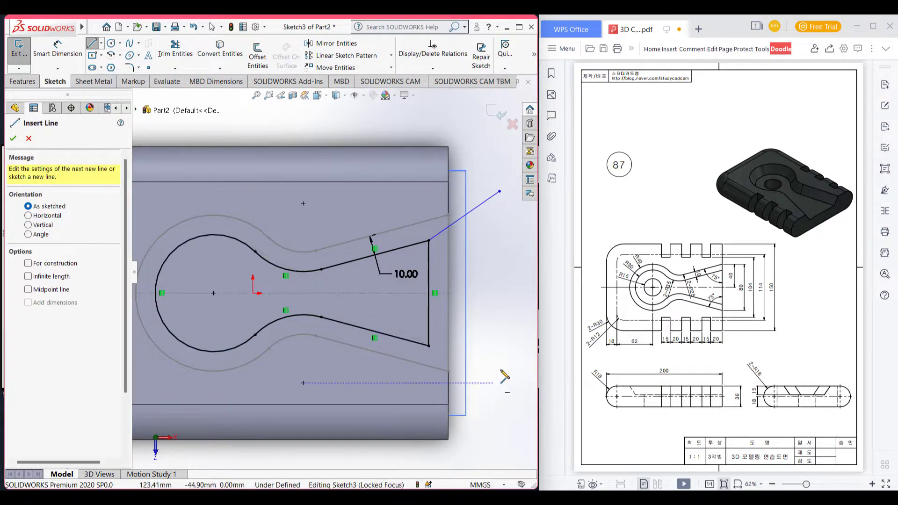
{"action": "left_click", "coordinate": [428, 347]}
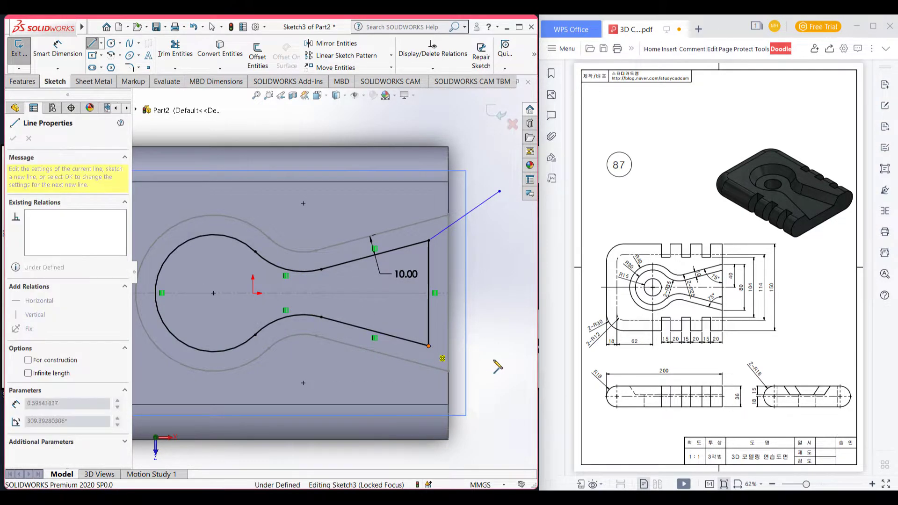
{"action": "left_click", "coordinate": [502, 360]}
{"action": "key", "text": "Escape"}
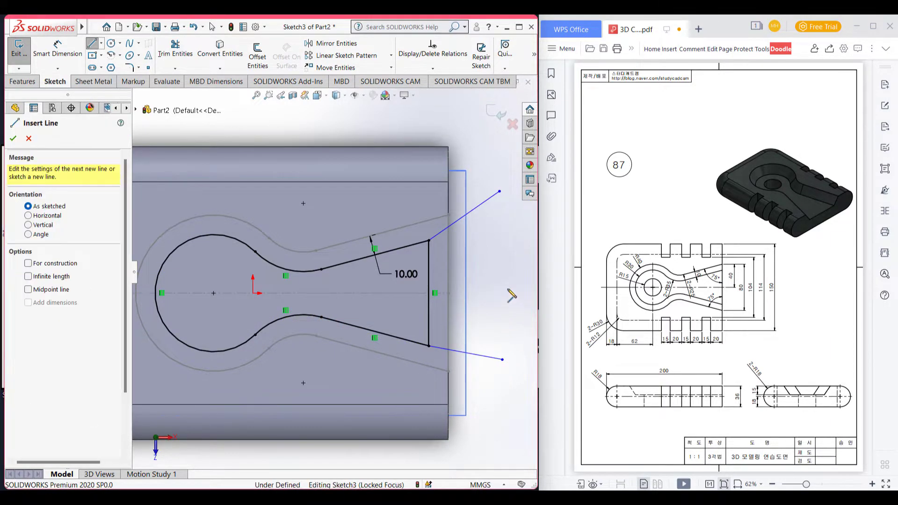
{"action": "key", "text": "Escape"}
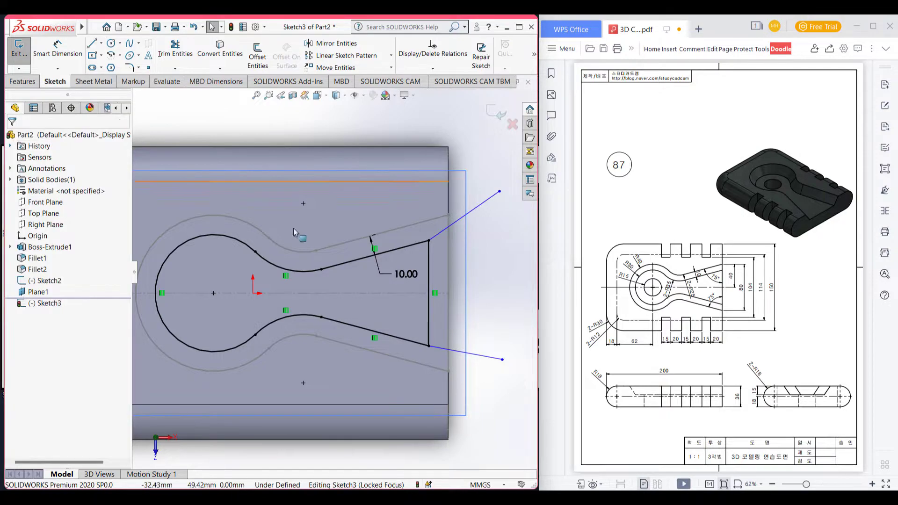
Make each extension line parallel to its adjoining sloping line of the inner keyhole.
{"action": "left_click", "coordinate": [406, 247]}
{"action": "left_click", "coordinate": [399, 249], "text": "ctrl"}
{"action": "left_click", "coordinate": [36, 359]}
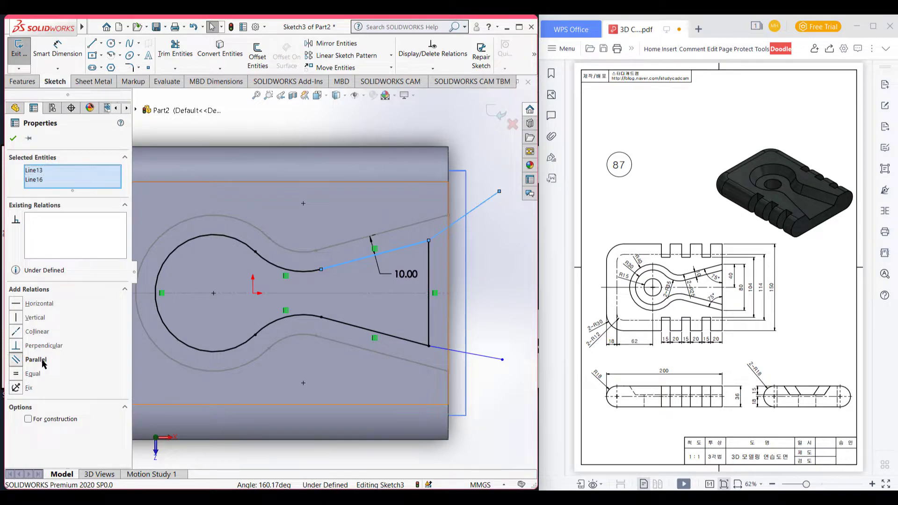
{"action": "left_click", "coordinate": [12, 138]}
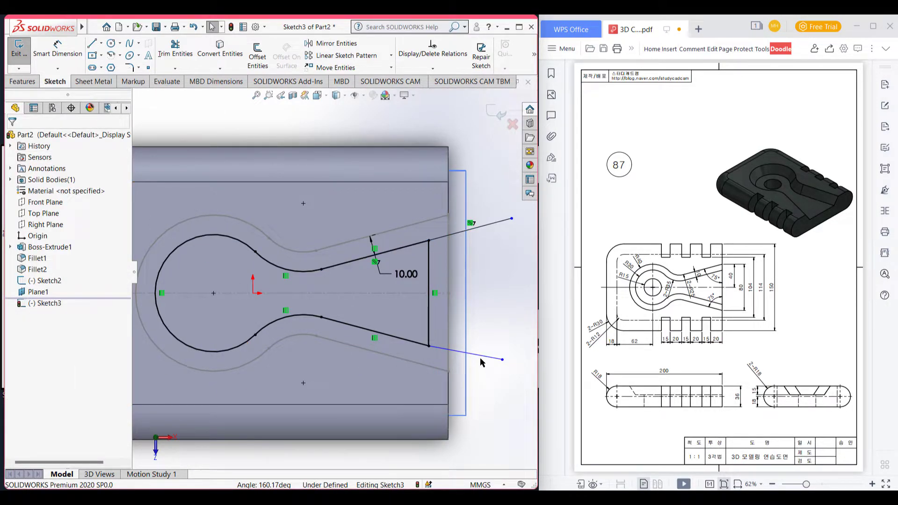
{"action": "left_click", "coordinate": [400, 340]}
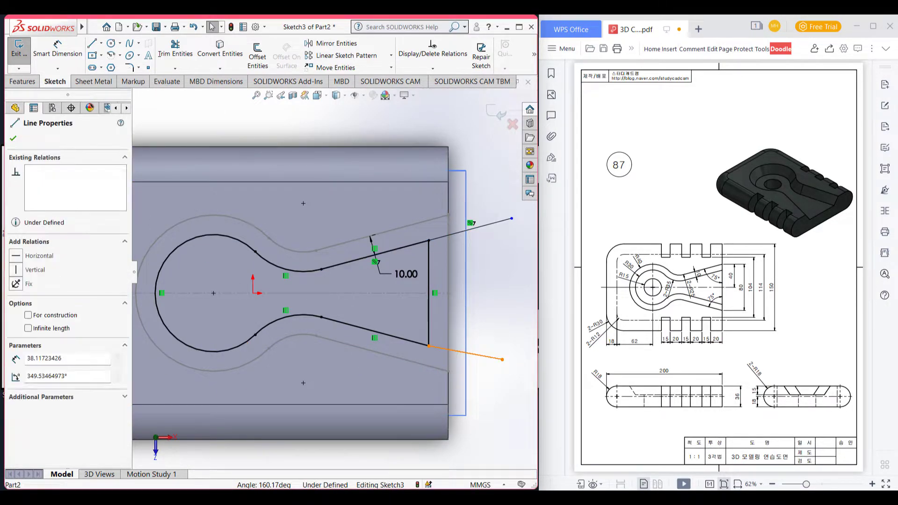
{"action": "left_click", "coordinate": [399, 340], "text": "ctrl"}
{"action": "left_click", "coordinate": [36, 361]}
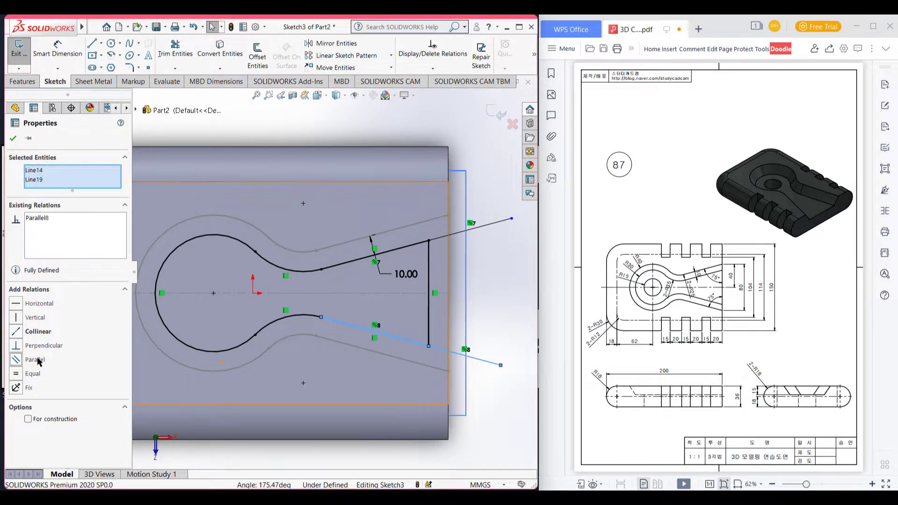
{"action": "left_click", "coordinate": [14, 139]}
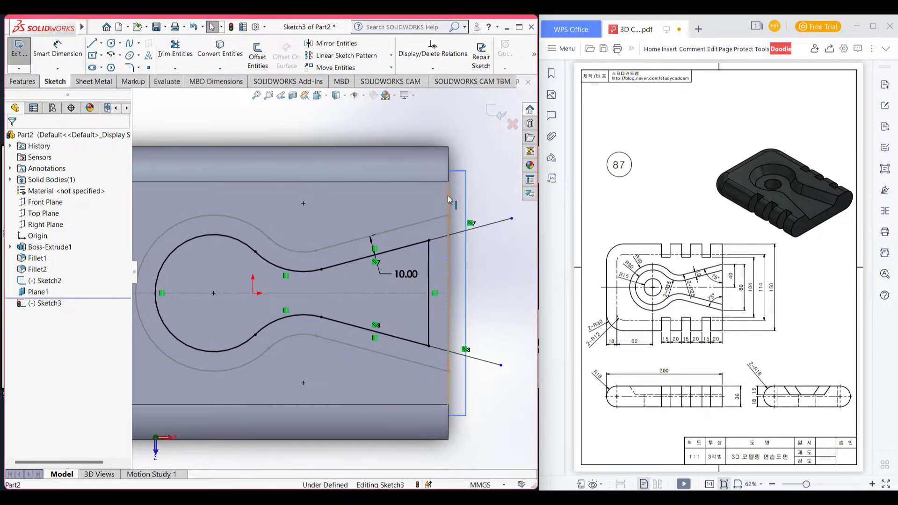
Convert the block's flat end edge into the sketch and trim the overshooting lines, surplus edge portions and inner vertical closing line.
{"action": "left_click", "coordinate": [231, 52]}
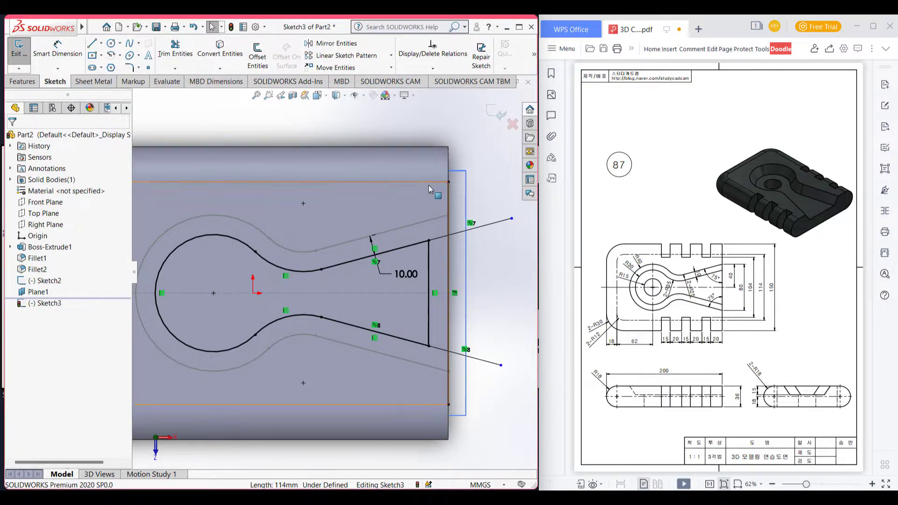
{"action": "right_click_drag", "start_coordinate": [491, 181], "coordinate": [473, 230]}
{"action": "left_click_drag", "start_coordinate": [490, 236], "coordinate": [463, 211]}
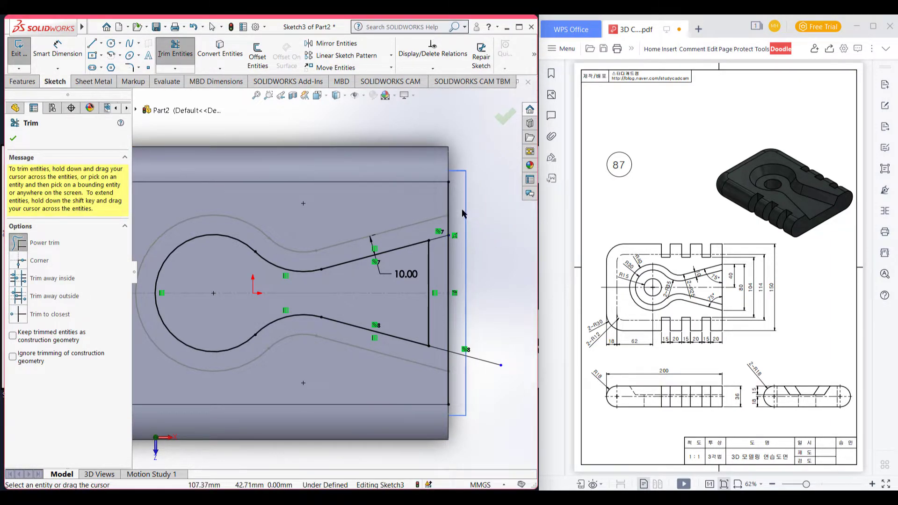
{"action": "mouse_move", "coordinate": [489, 337]}
{"action": "left_mouse_down"}
{"action": "mouse_move", "coordinate": [475, 377]}
{"action": "mouse_move", "coordinate": [437, 348]}
{"action": "mouse_move", "coordinate": [427, 319]}
{"action": "left_mouse_up"}
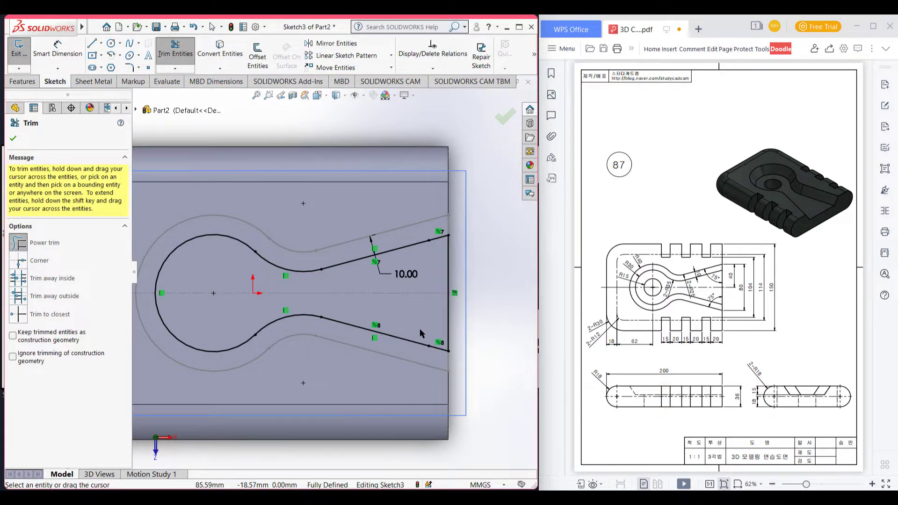
Trim away the two-piece sloping lines between the neck arcs and the end edge line on both sides.
{"action": "mouse_move", "coordinate": [419, 329]}
{"action": "left_mouse_down"}
{"action": "mouse_move", "coordinate": [414, 344]}
{"action": "mouse_move", "coordinate": [434, 339]}
{"action": "left_mouse_up"}
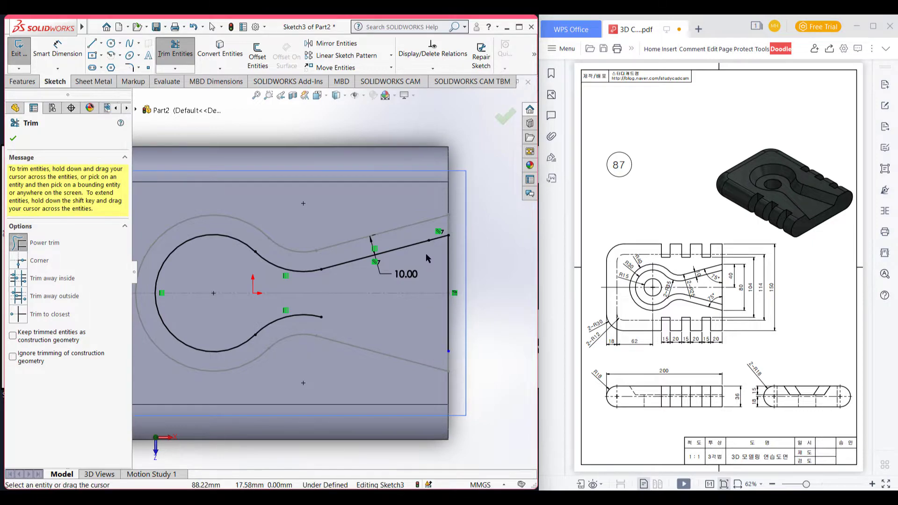
{"action": "left_click_drag", "start_coordinate": [433, 243], "coordinate": [436, 233]}
{"action": "left_click_drag", "start_coordinate": [399, 257], "coordinate": [396, 246]}
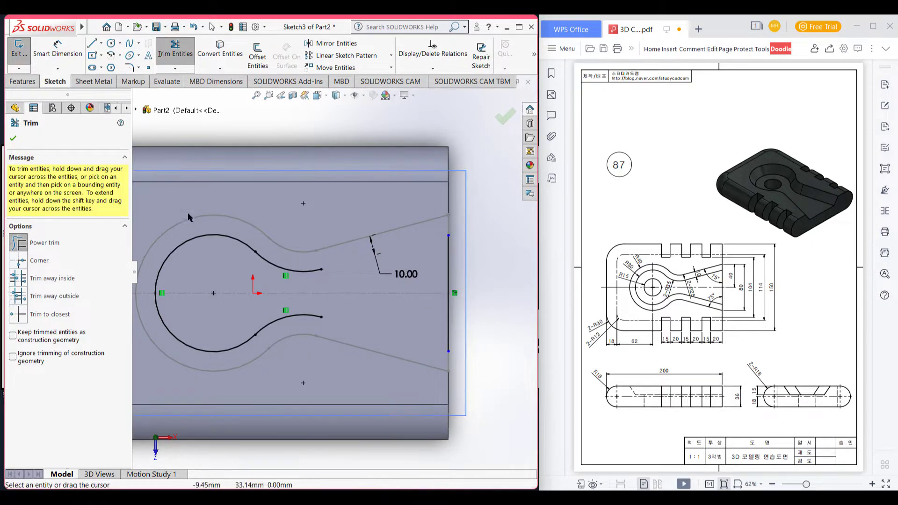
{"action": "left_click", "coordinate": [14, 139]}
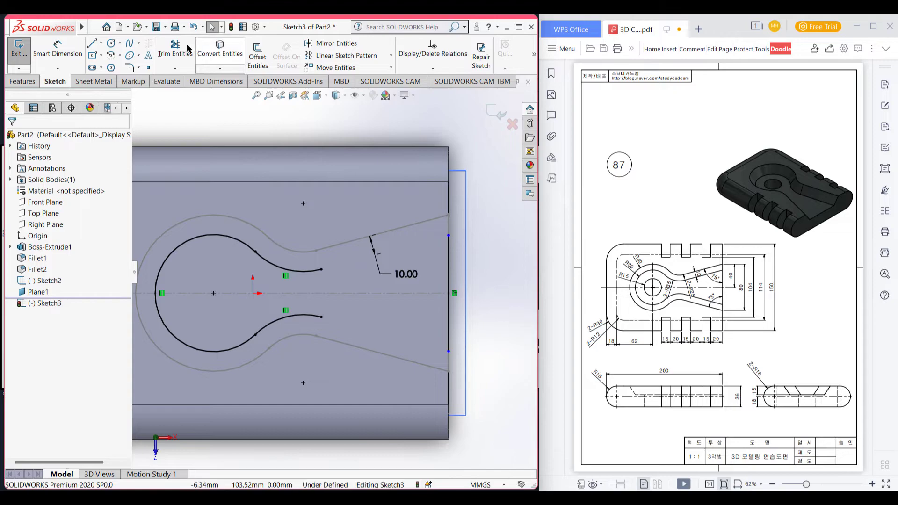
Draw single sloping lines about 67.34 mm long from both neck arc ends to the end edge line's endpoints, and exit the sketch.
{"action": "left_click", "coordinate": [93, 43]}
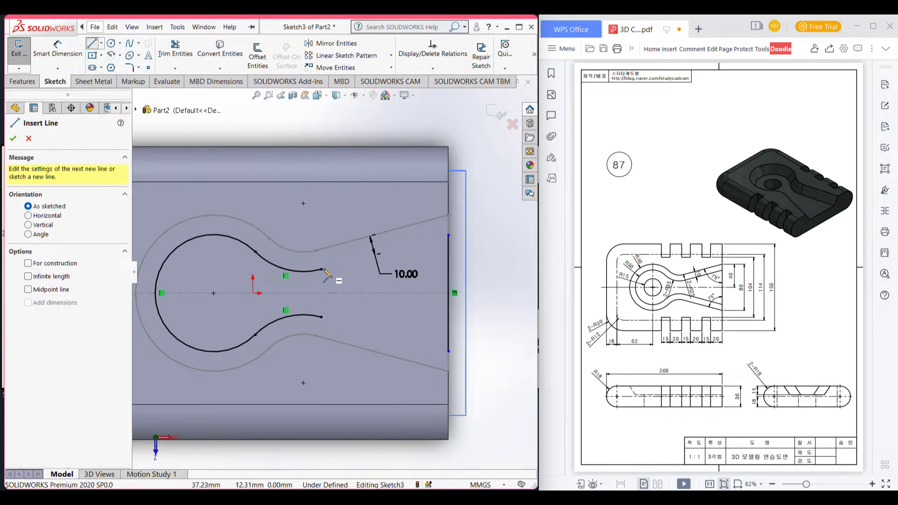
{"action": "left_click", "coordinate": [320, 269]}
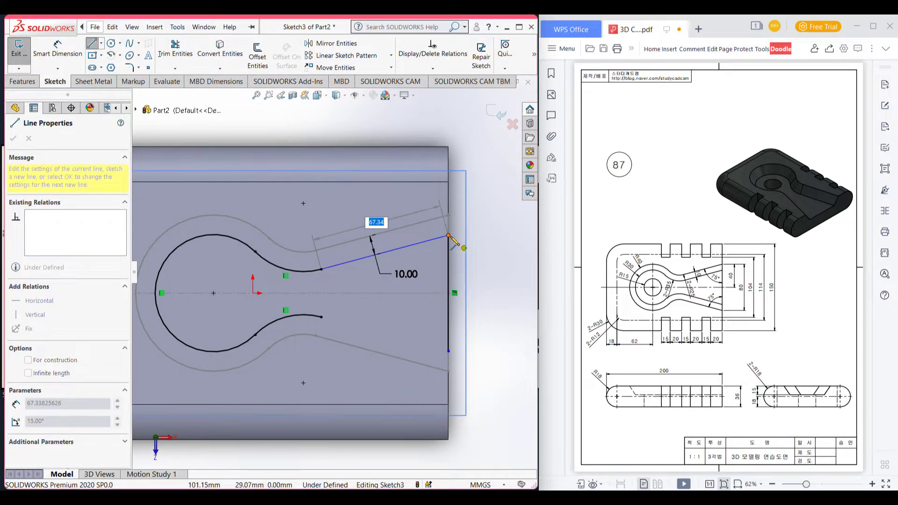
{"action": "double_click", "coordinate": [448, 235]}
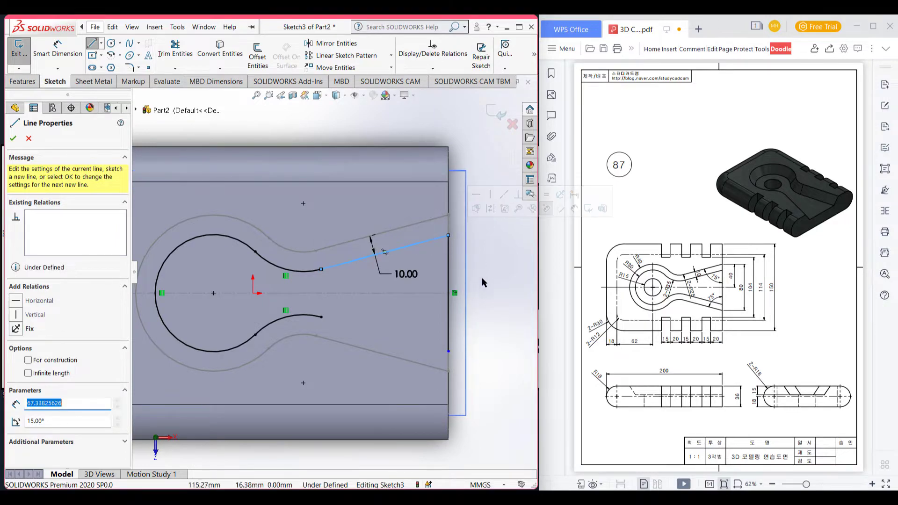
{"action": "left_click", "coordinate": [320, 317]}
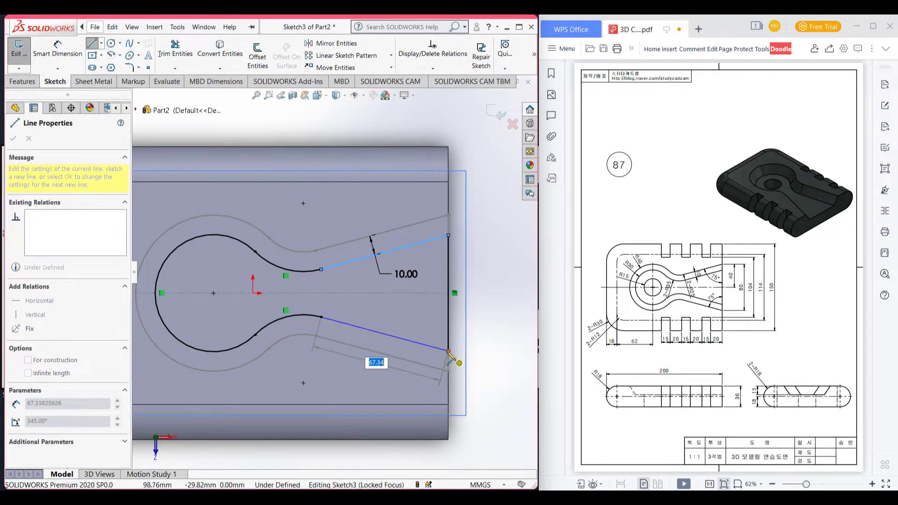
{"action": "double_click", "coordinate": [448, 351]}
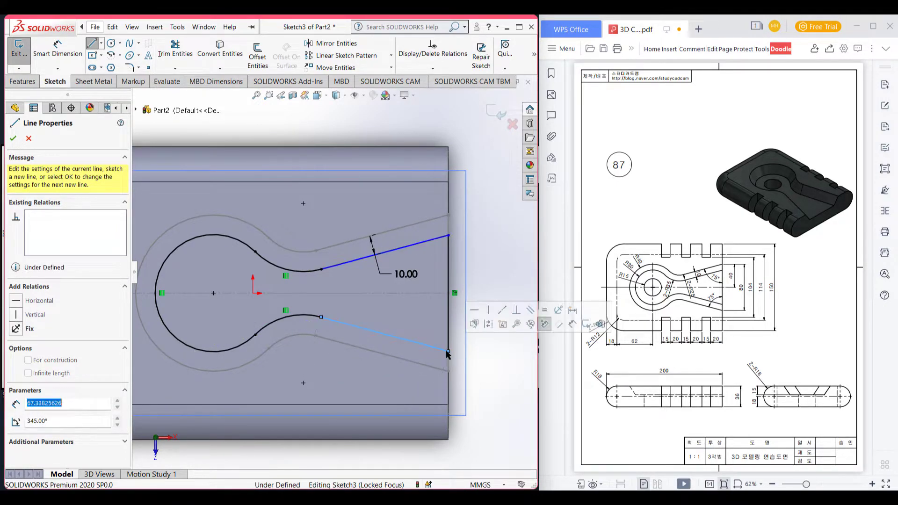
{"action": "left_click", "coordinate": [14, 139]}
{"action": "left_click", "coordinate": [14, 139]}
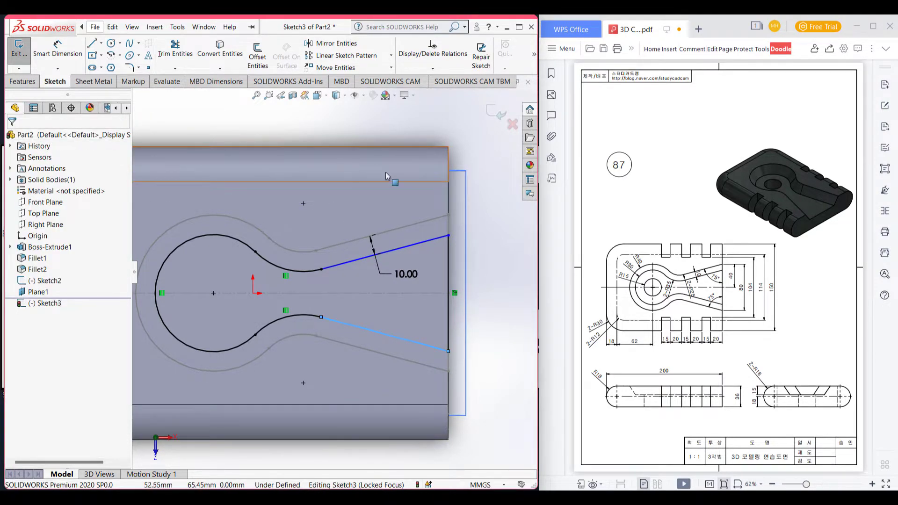
{"action": "left_click", "coordinate": [501, 243]}
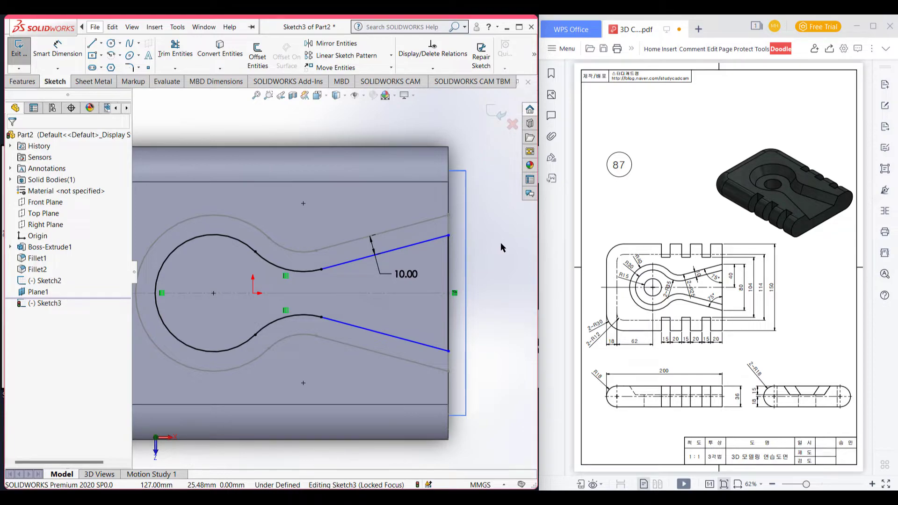
{"action": "key", "text": "ctrl+7"}
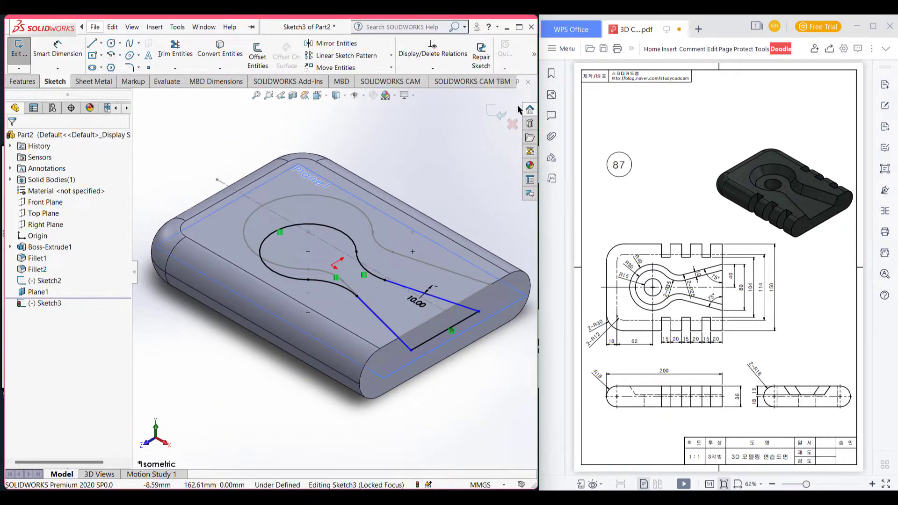
{"action": "left_click", "coordinate": [492, 111]}
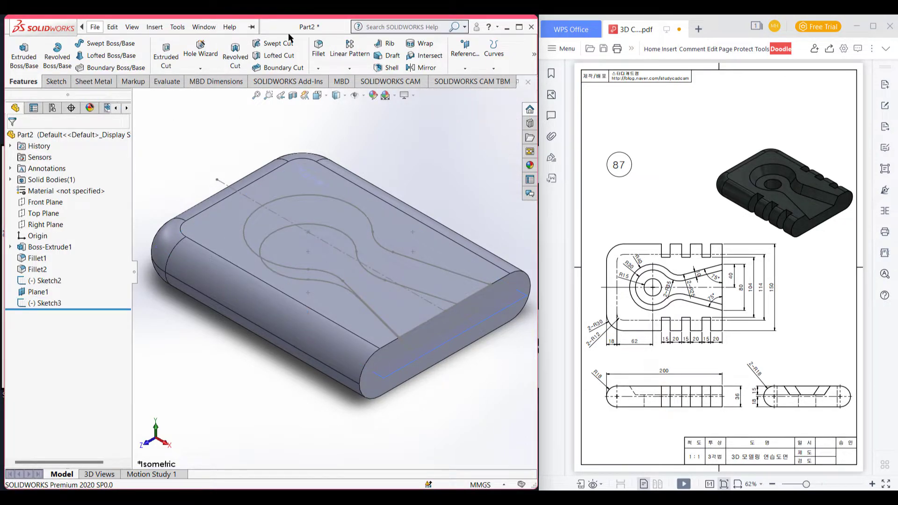
Cut a loft through the block between the inner keyhole profile Sketch3 and the outer keyhole profile Sketch2.
{"action": "left_click", "coordinate": [275, 55]}
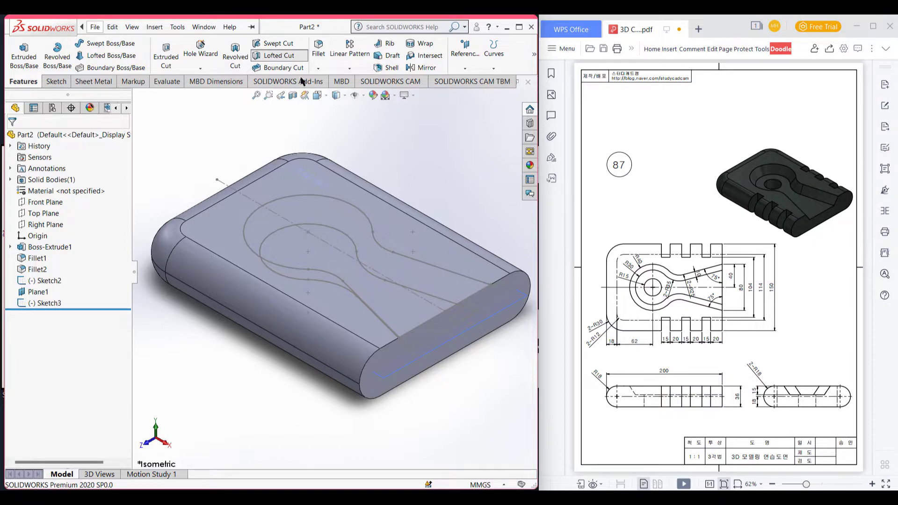
{"action": "left_click", "coordinate": [385, 281]}
{"action": "left_click", "coordinate": [393, 253]}
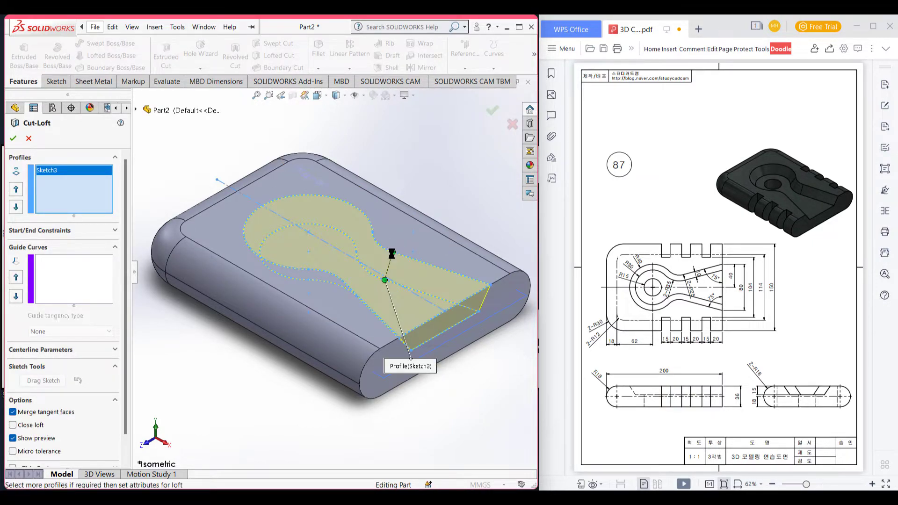
{"action": "left_click", "coordinate": [13, 140]}
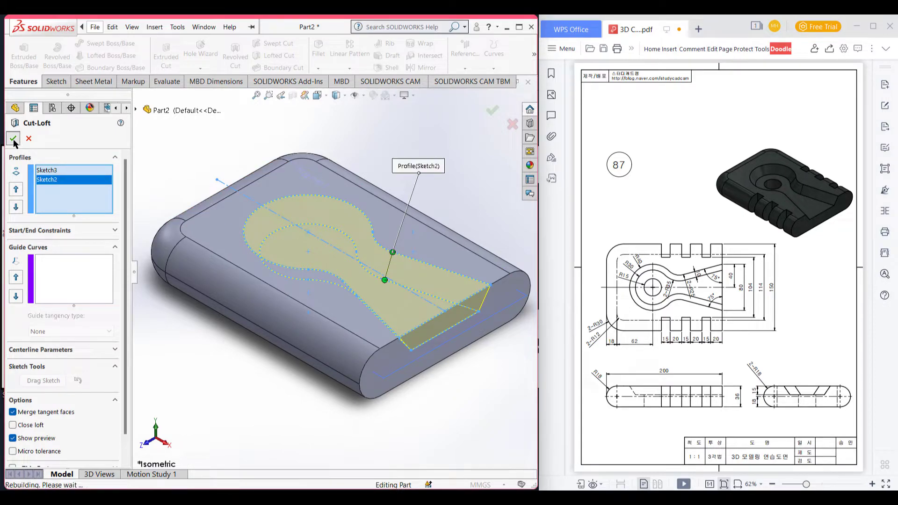
{"action": "left_click", "coordinate": [421, 436]}
{"action": "middle_click_drag", "start_coordinate": [463, 414], "coordinate": [403, 396]}
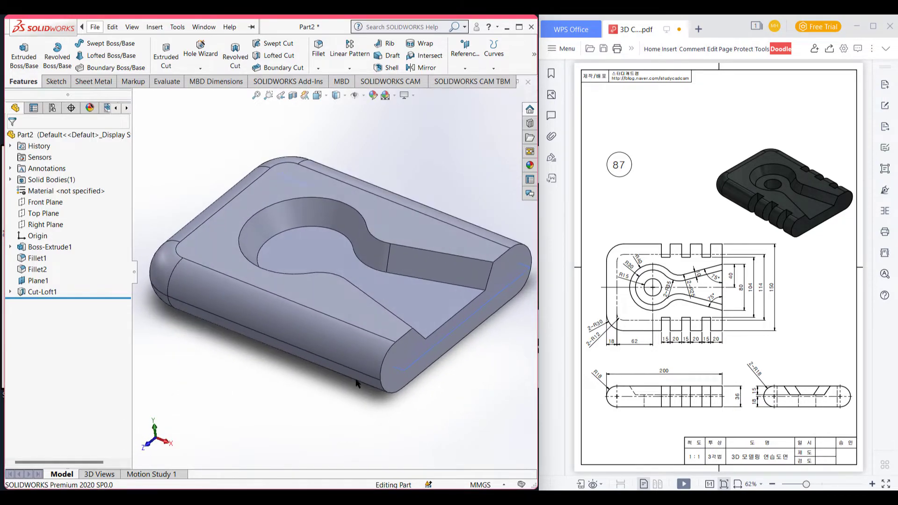
Hide the offset reference plane Plane1 in the model.
{"action": "right_click", "coordinate": [30, 282]}
{"action": "left_click", "coordinate": [53, 269]}
{"action": "key", "text": "ctrl+1"}
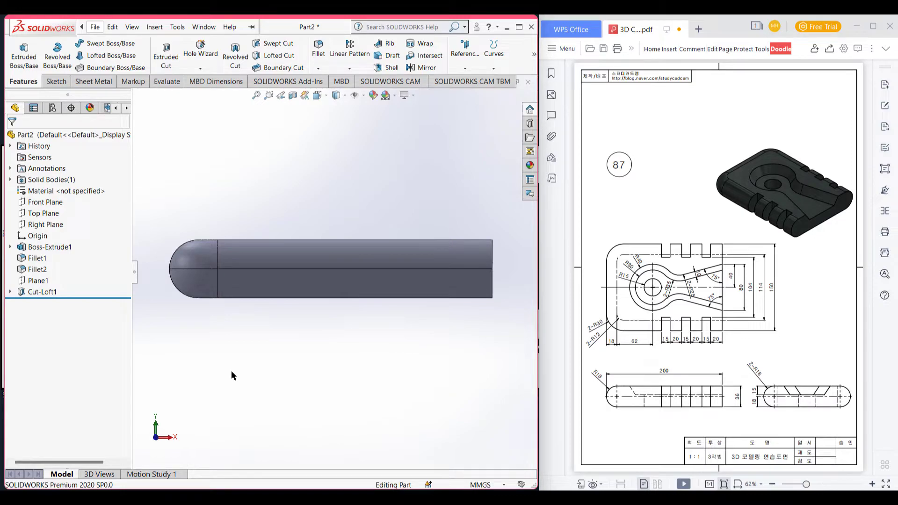
{"action": "key", "text": "ctrl+7"}
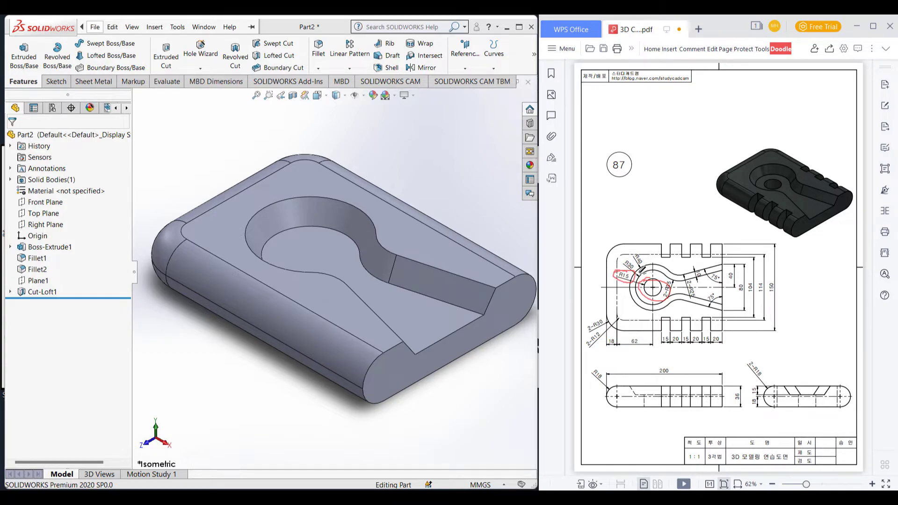
Sketch a 30 mm diameter circle (15*2) on the pocket floor, centred on the keyhole's round end.
{"action": "right_click", "coordinate": [321, 244]}
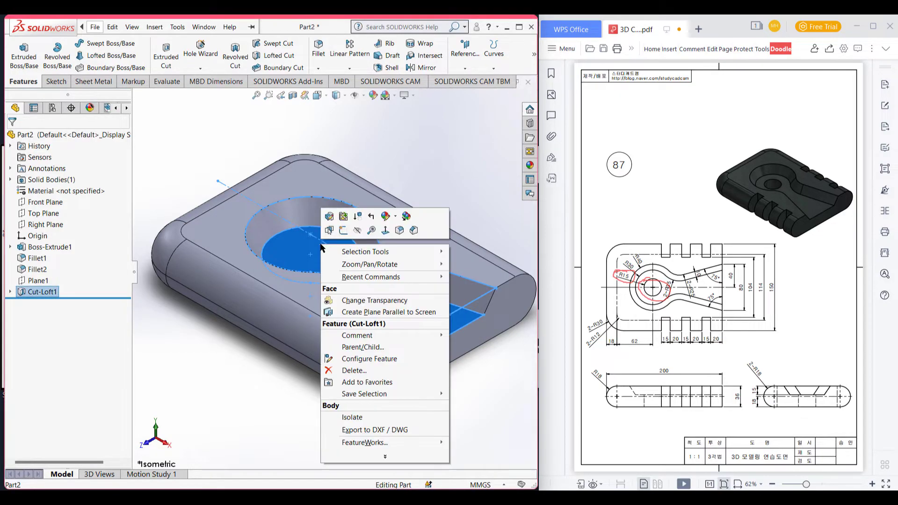
{"action": "left_click", "coordinate": [344, 231]}
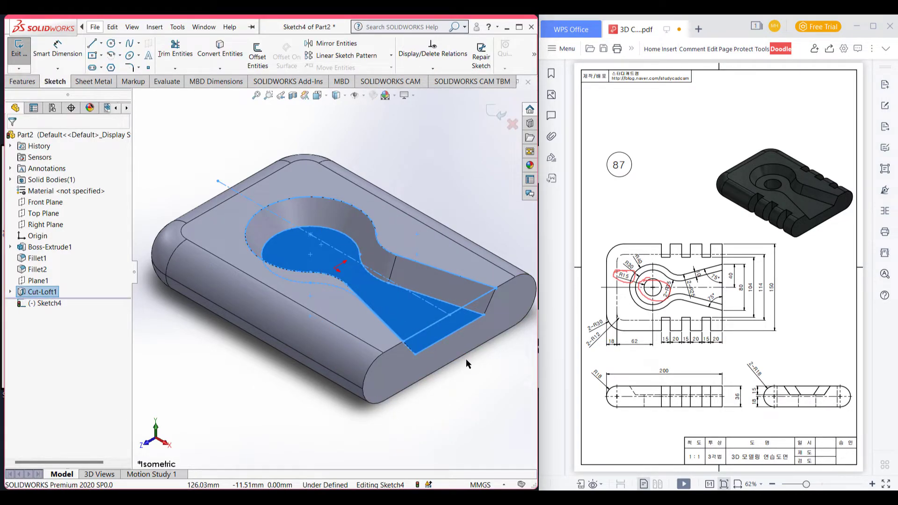
{"action": "key", "text": "ctrl+8"}
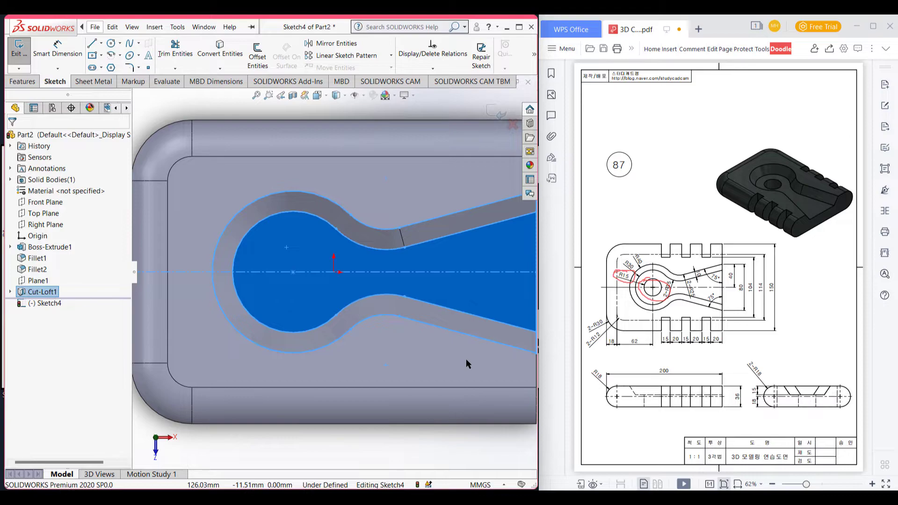
{"action": "scroll", "coordinate": [283, 205], "scroll_direction": "up", "scroll_amount": 1}
{"action": "left_click", "coordinate": [111, 44]}
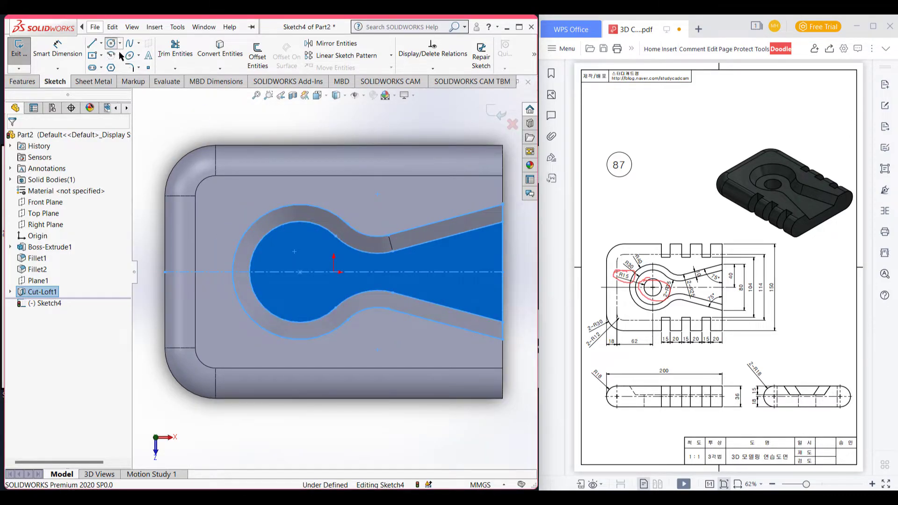
{"action": "left_click", "coordinate": [300, 271]}
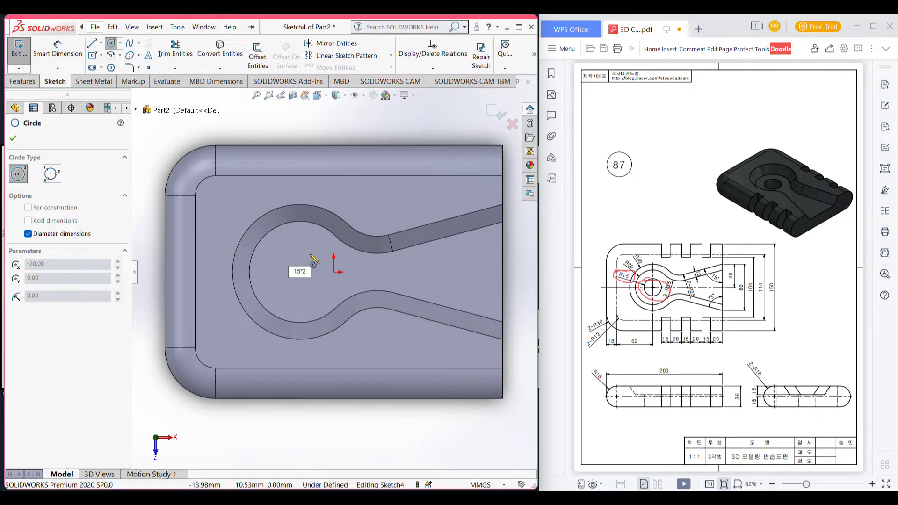
{"action": "type", "text": "15*2"}
{"action": "key", "text": "Return"}
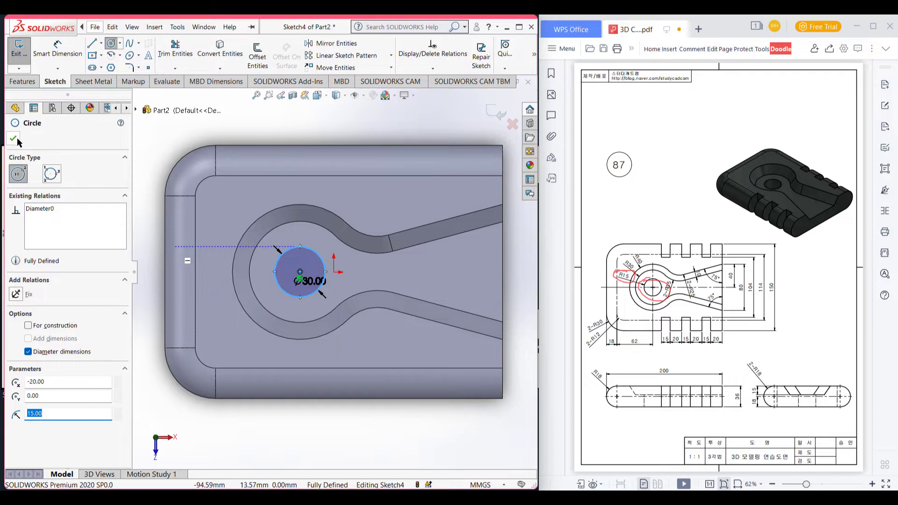
{"action": "left_click", "coordinate": [14, 139]}
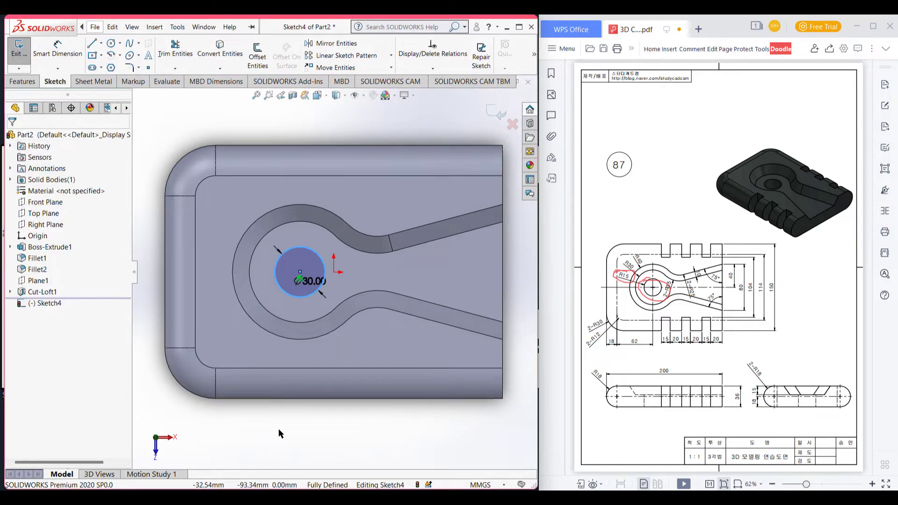
Cut-extrude the circle 54 mm blind down through the block.
{"action": "key", "text": "ctrl+7"}
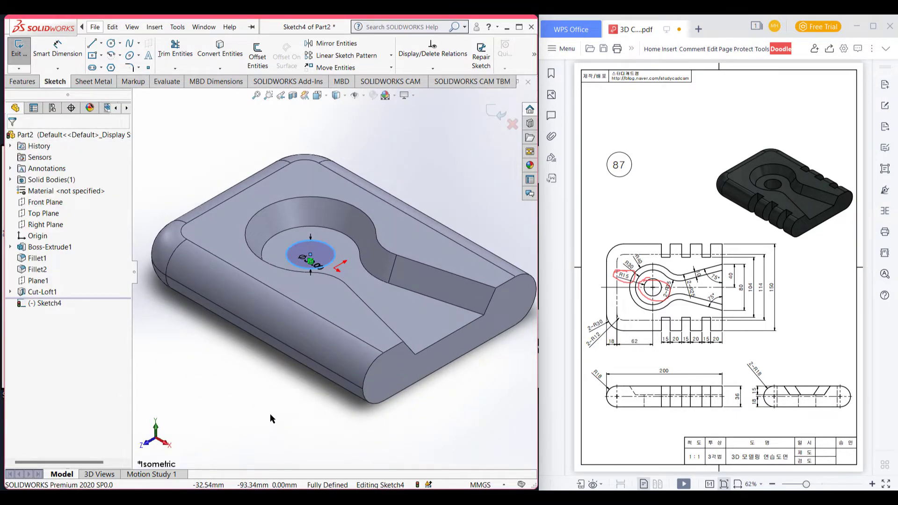
{"action": "left_click", "coordinate": [28, 81]}
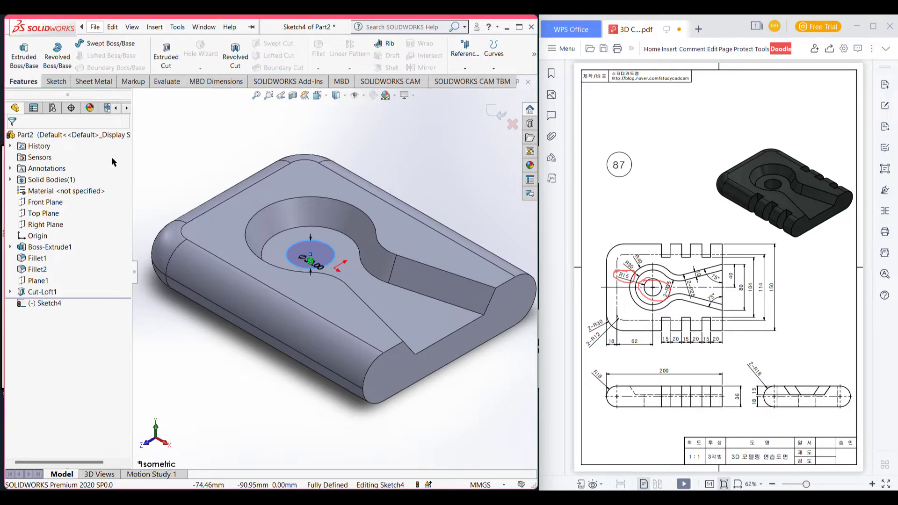
{"action": "left_click", "coordinate": [166, 57]}
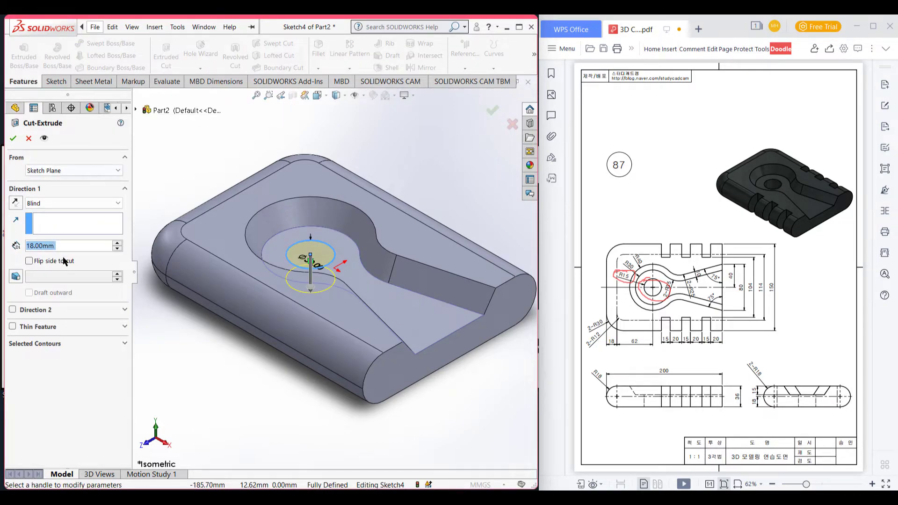
{"action": "left_click_drag", "start_coordinate": [310, 291], "coordinate": [311, 335]}
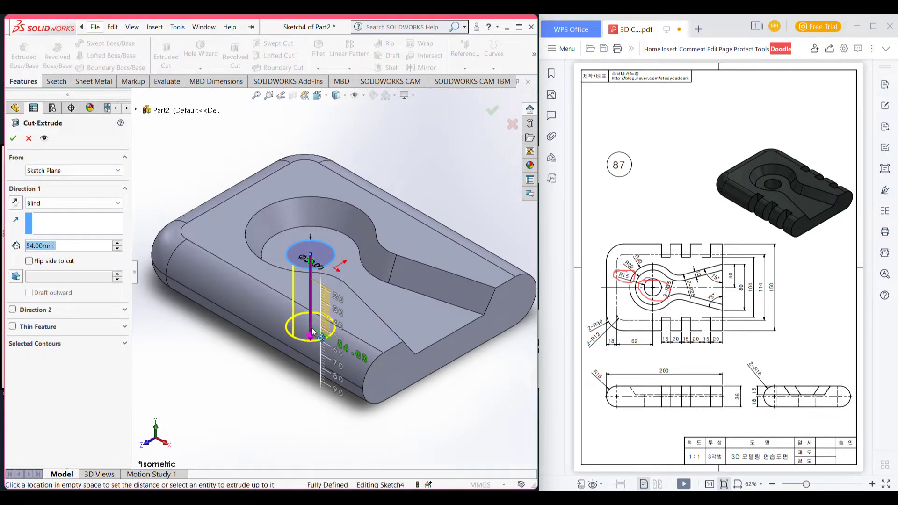
{"action": "left_click", "coordinate": [13, 138]}
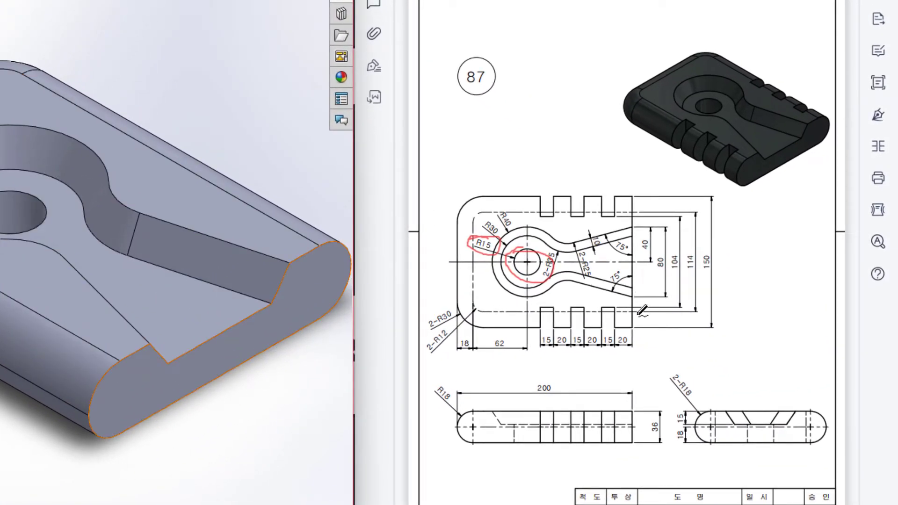
Examine the rectangular notches along both long sides of the drawing's plan view, marking them temporarily.
{"action": "mouse_move", "coordinate": [615, 308]}
{"action": "left_mouse_down"}
{"action": "mouse_move", "coordinate": [622, 331]}
{"action": "mouse_move", "coordinate": [605, 309]}
{"action": "mouse_move", "coordinate": [608, 332]}
{"action": "mouse_move", "coordinate": [620, 327]}
{"action": "mouse_move", "coordinate": [582, 325]}
{"action": "mouse_move", "coordinate": [571, 310]}
{"action": "mouse_move", "coordinate": [571, 328]}
{"action": "mouse_move", "coordinate": [582, 329]}
{"action": "mouse_move", "coordinate": [554, 310]}
{"action": "mouse_move", "coordinate": [541, 324]}
{"action": "mouse_move", "coordinate": [548, 327]}
{"action": "left_mouse_up"}
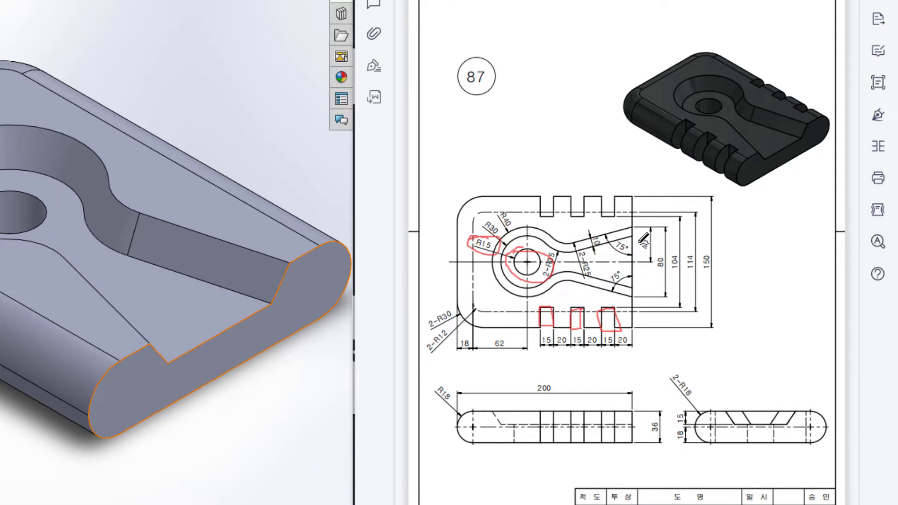
{"action": "mouse_move", "coordinate": [631, 187]}
{"action": "left_mouse_down"}
{"action": "mouse_move", "coordinate": [521, 204]}
{"action": "mouse_move", "coordinate": [616, 172]}
{"action": "mouse_move", "coordinate": [580, 189]}
{"action": "left_mouse_up"}
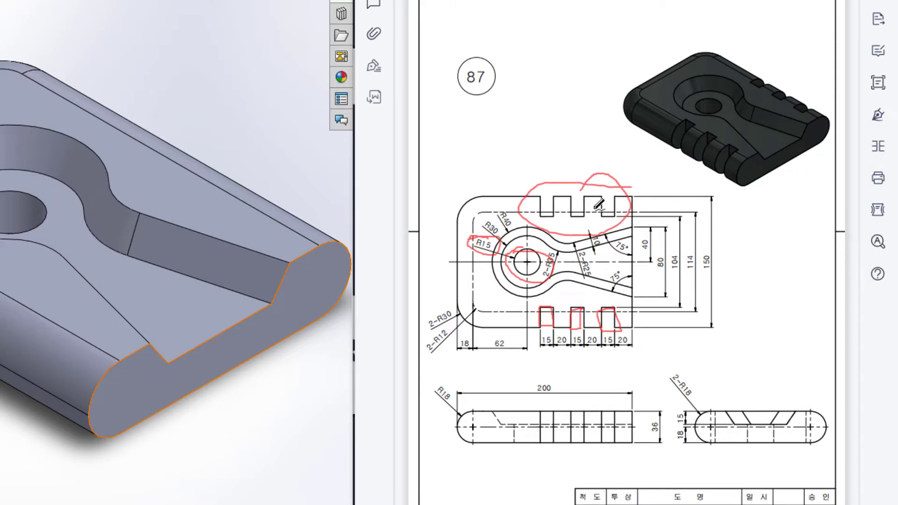
{"action": "key", "text": "ctrl+z"}
{"action": "key", "text": "ctrl+z"}
{"action": "key", "text": "ctrl+z"}
{"action": "key", "text": "ctrl+z"}
{"action": "key", "text": "ctrl+z"}
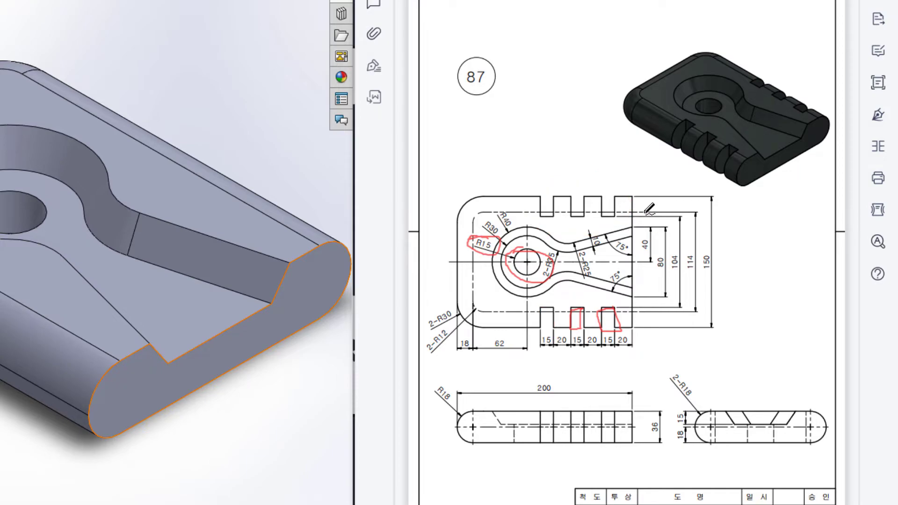
Examine the drawing's notch width, depth and end-offset dimensions, clearing the temporary marks.
{"action": "mouse_move", "coordinate": [616, 325]}
{"action": "left_mouse_down"}
{"action": "mouse_move", "coordinate": [603, 348]}
{"action": "mouse_move", "coordinate": [614, 326]}
{"action": "left_mouse_up"}
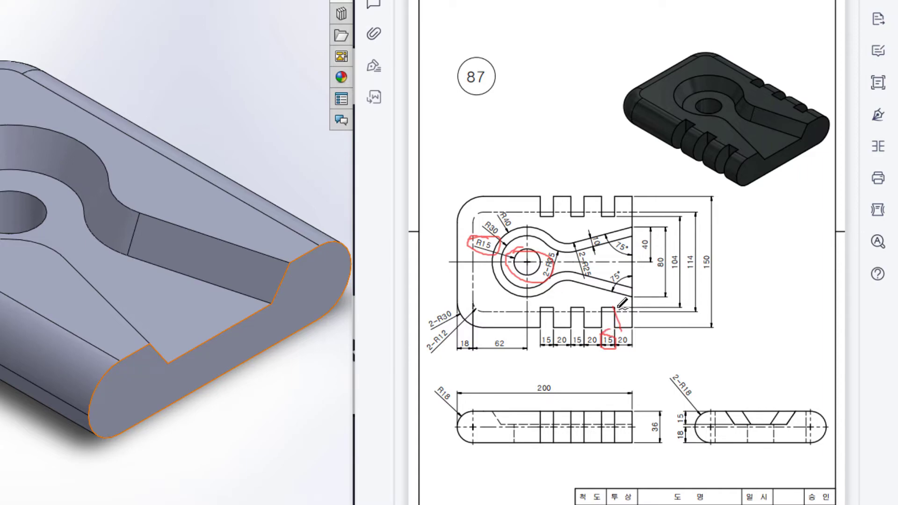
{"action": "left_click_drag", "start_coordinate": [613, 307], "coordinate": [621, 331]}
{"action": "mouse_move", "coordinate": [708, 243]}
{"action": "left_mouse_down"}
{"action": "mouse_move", "coordinate": [718, 257]}
{"action": "mouse_move", "coordinate": [694, 246]}
{"action": "mouse_move", "coordinate": [685, 261]}
{"action": "mouse_move", "coordinate": [702, 260]}
{"action": "mouse_move", "coordinate": [689, 250]}
{"action": "left_mouse_up"}
{"action": "key", "text": "ctrl+z"}
{"action": "key", "text": "ctrl+z"}
{"action": "key", "text": "ctrl+z"}
{"action": "key", "text": "ctrl+z"}
{"action": "key", "text": "ctrl+z"}
{"action": "mouse_move", "coordinate": [640, 327]}
{"action": "left_mouse_down"}
{"action": "mouse_move", "coordinate": [619, 330]}
{"action": "mouse_move", "coordinate": [627, 346]}
{"action": "mouse_move", "coordinate": [641, 332]}
{"action": "left_mouse_up"}
{"action": "mouse_move", "coordinate": [633, 289]}
{"action": "left_mouse_down"}
{"action": "mouse_move", "coordinate": [633, 323]}
{"action": "mouse_move", "coordinate": [621, 324]}
{"action": "left_mouse_up"}
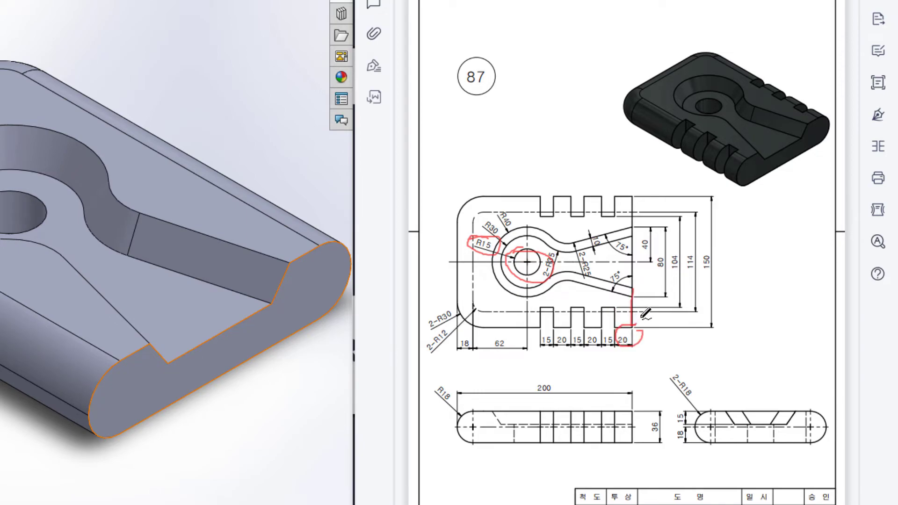
{"action": "key", "text": "ctrl+z"}
{"action": "key", "text": "ctrl+z"}
{"action": "key", "text": "ctrl+z"}
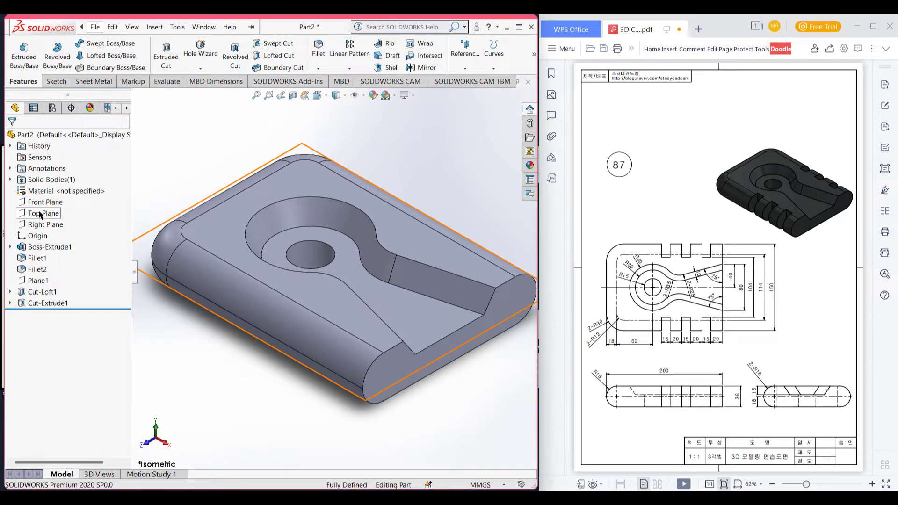
Sketch a corner rectangle 15 mm wide and 23 mm deep on the Top Plane, starting on the long side edge near the open end.
{"action": "right_click", "coordinate": [23, 211]}
{"action": "left_click", "coordinate": [46, 199]}
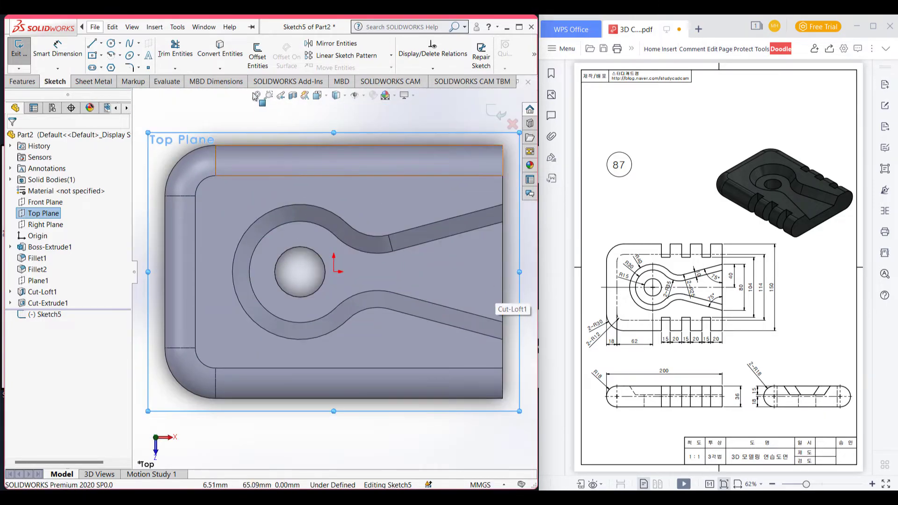
{"action": "left_click", "coordinate": [101, 55]}
{"action": "left_click", "coordinate": [107, 69]}
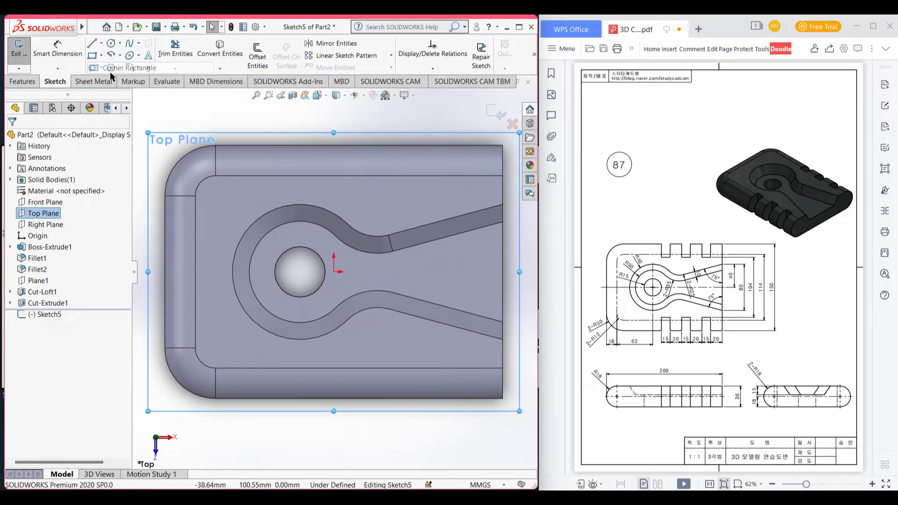
{"action": "left_click", "coordinate": [473, 399]}
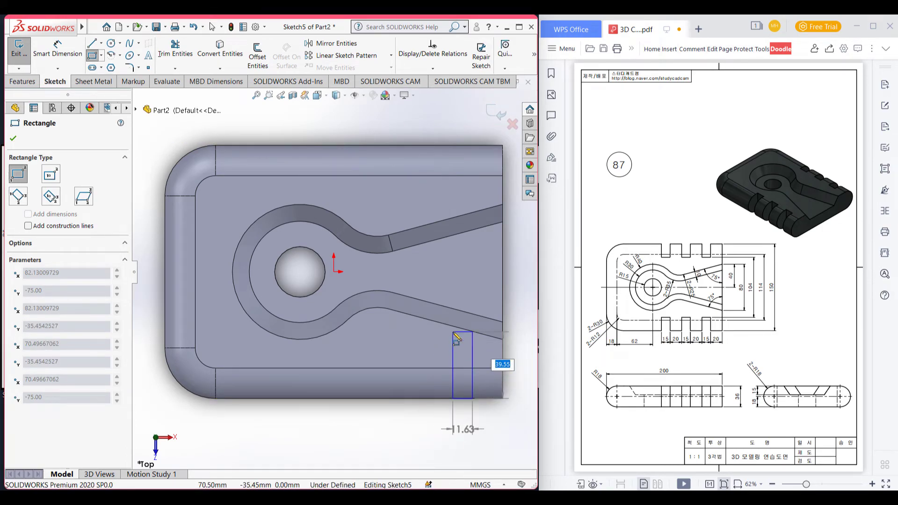
{"action": "type", "text": "(150"}
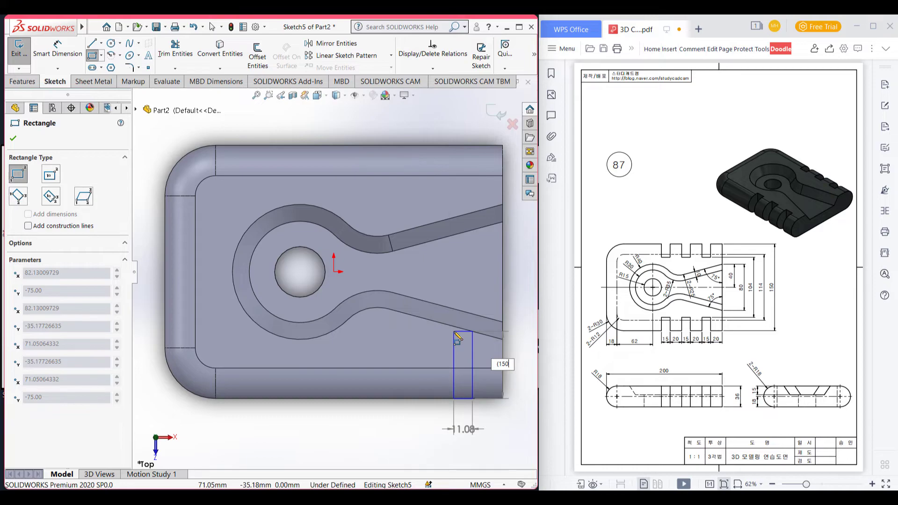
{"action": "type", "text": "-11"}
{"action": "key", "text": "BackSpace"}
{"action": "key", "text": "Return"}
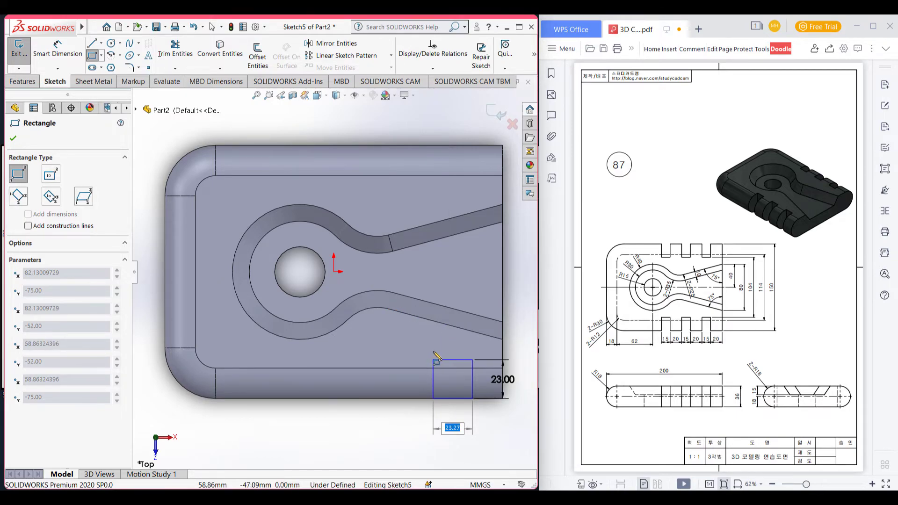
{"action": "type", "text": "15"}
{"action": "key", "text": "Return"}
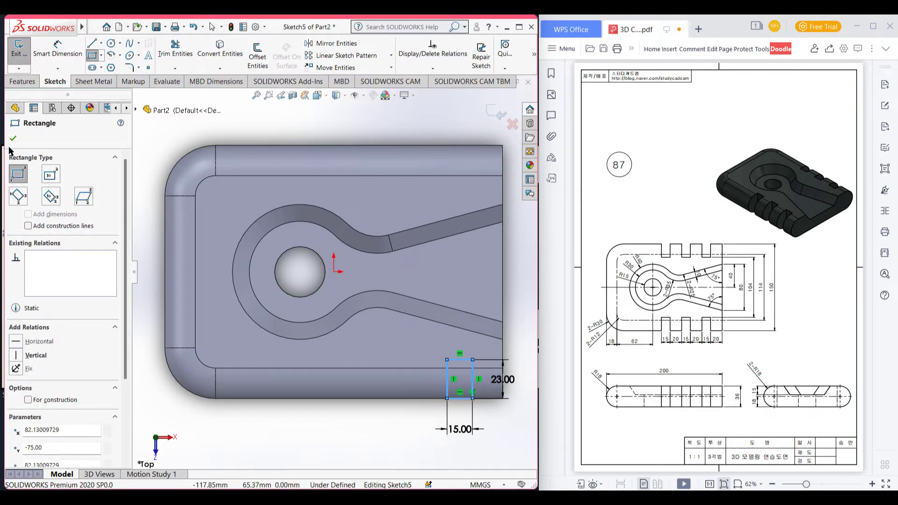
{"action": "left_click", "coordinate": [13, 138]}
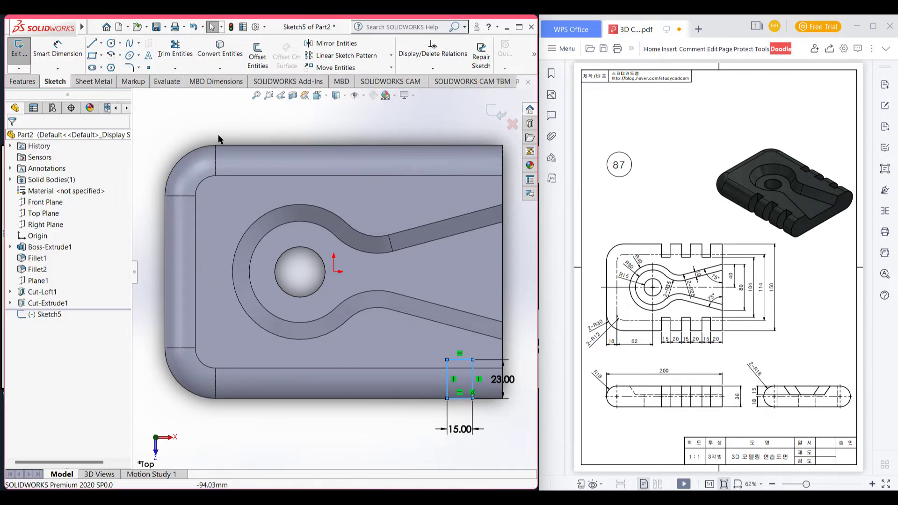
Linear-pattern the rectangle along the reversed X-axis, away from the open end, with 35 mm spacing and 3 instances.
{"action": "left_click", "coordinate": [392, 56]}
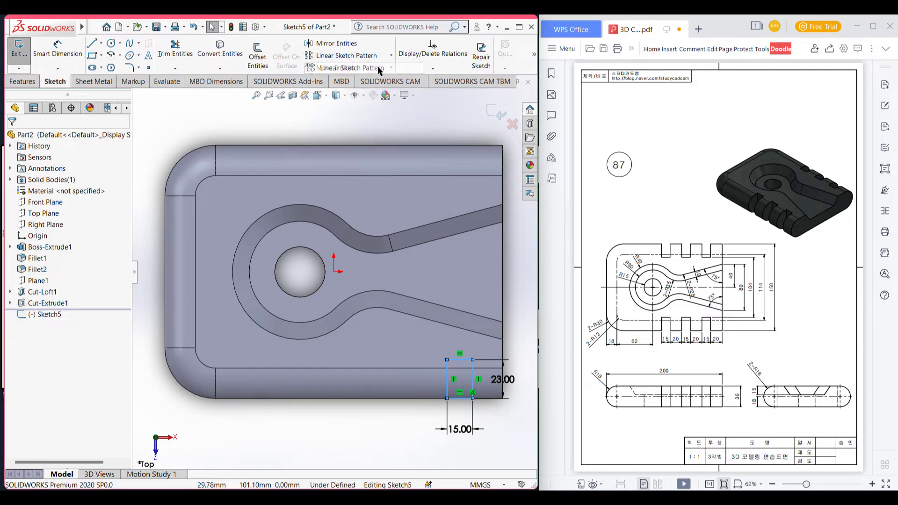
{"action": "left_click", "coordinate": [378, 66]}
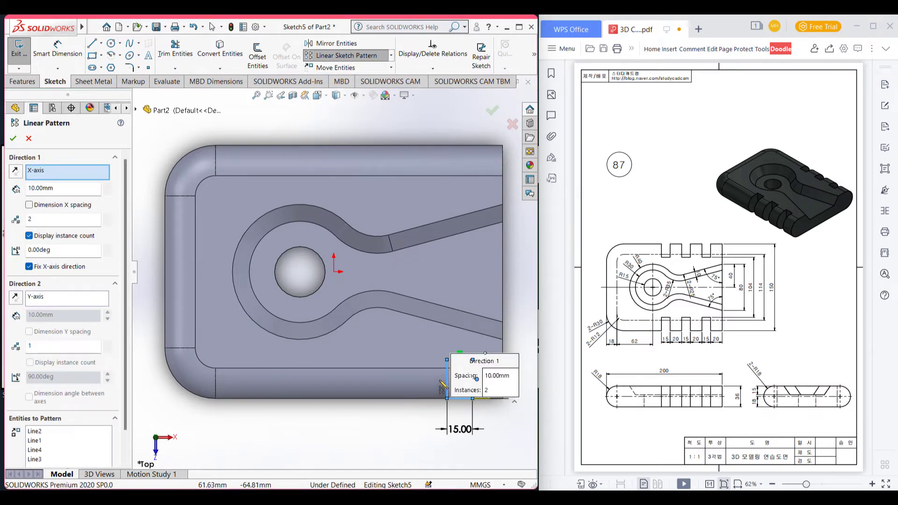
{"action": "left_click_drag", "start_coordinate": [470, 365], "coordinate": [390, 309]}
{"action": "left_click", "coordinate": [16, 173]}
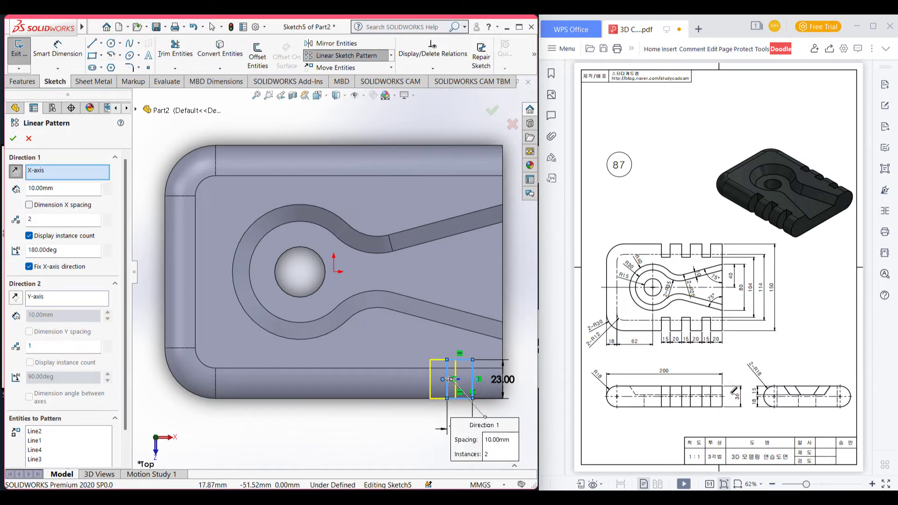
{"action": "mouse_move", "coordinate": [697, 334]}
{"action": "left_mouse_down"}
{"action": "mouse_move", "coordinate": [691, 345]}
{"action": "mouse_move", "coordinate": [700, 334]}
{"action": "left_mouse_up"}
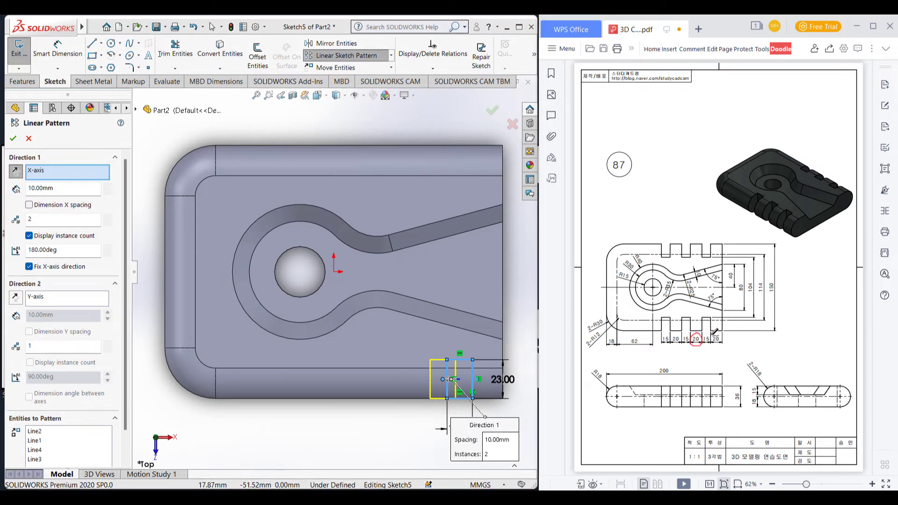
{"action": "mouse_move", "coordinate": [710, 331]}
{"action": "left_mouse_down"}
{"action": "mouse_move", "coordinate": [701, 343]}
{"action": "mouse_move", "coordinate": [713, 330]}
{"action": "left_mouse_up"}
{"action": "double_click", "coordinate": [55, 188]}
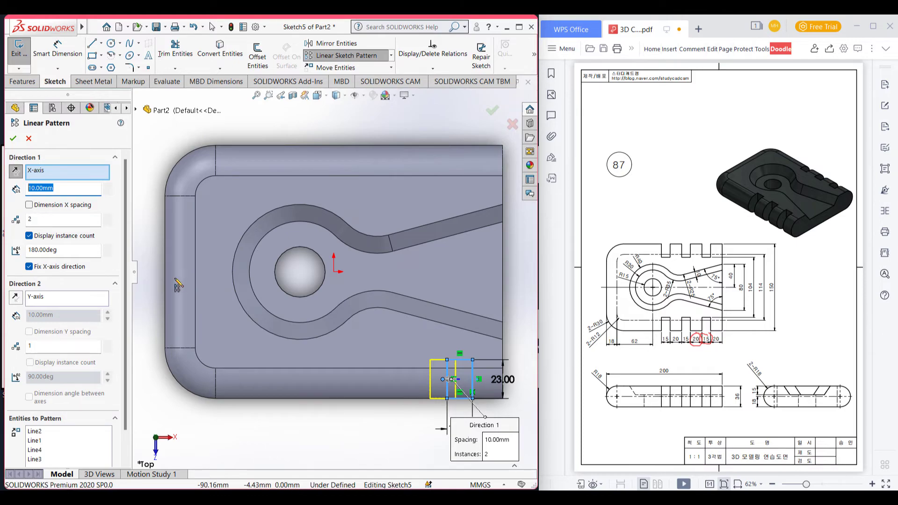
{"action": "type", "text": "35"}
{"action": "key", "text": "Return"}
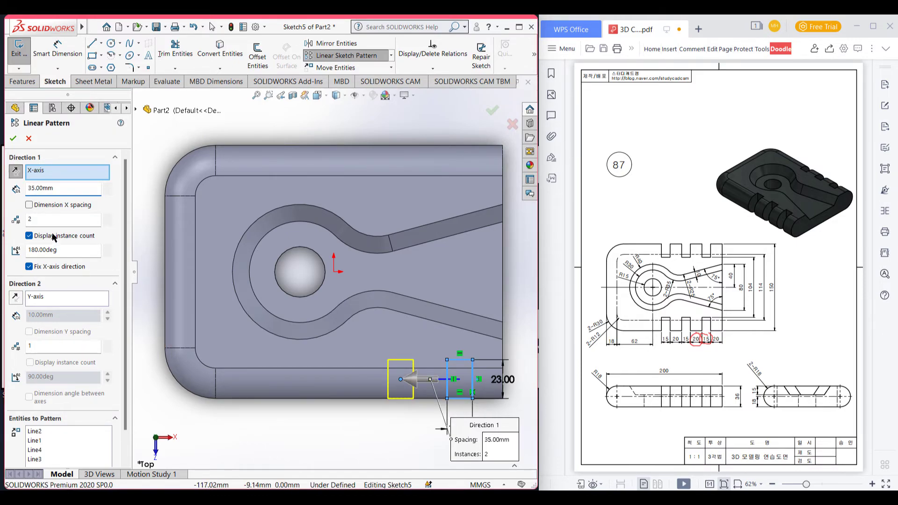
{"action": "double_click", "coordinate": [46, 220]}
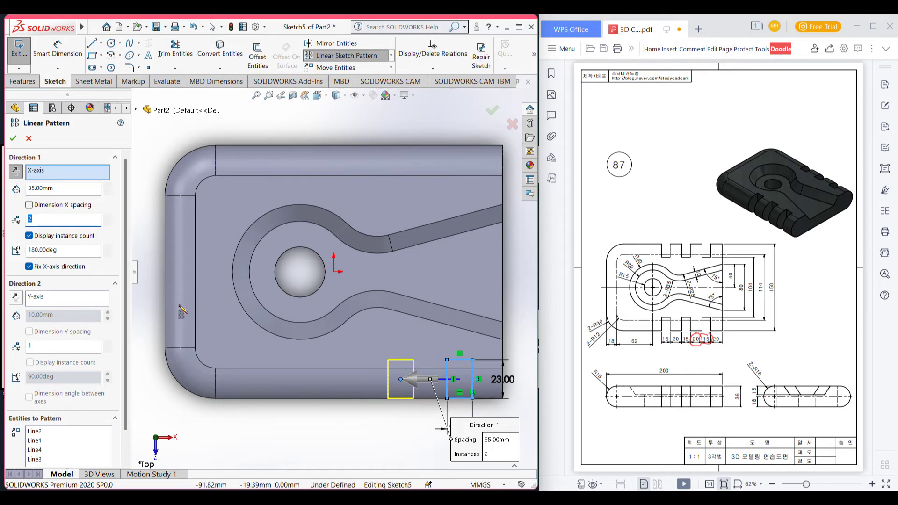
{"action": "key", "text": "Return"}
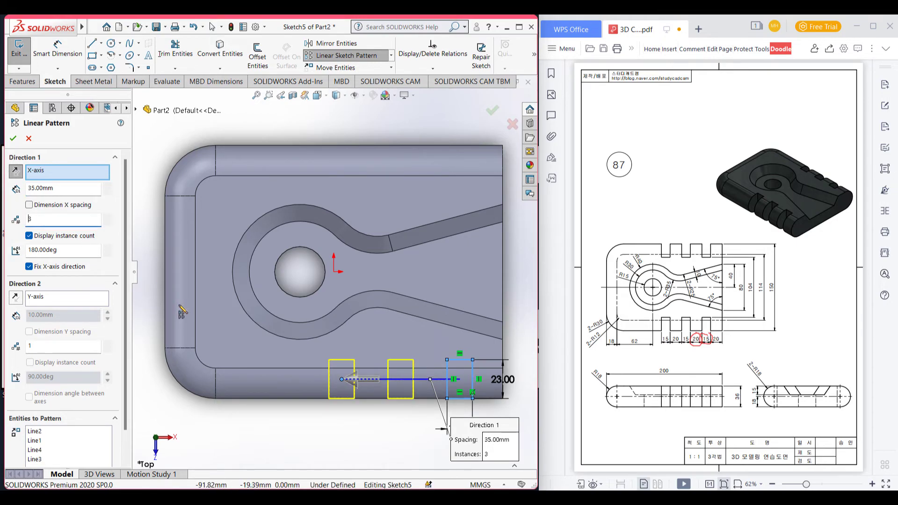
{"action": "left_click", "coordinate": [13, 139]}
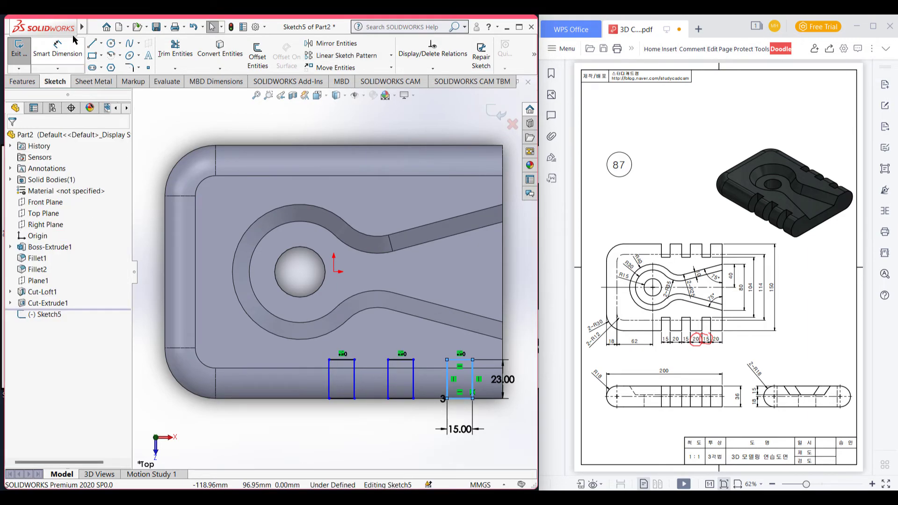
Sketch a horizontal centerline about 47 mm long from the origin toward the block's open end.
{"action": "left_click", "coordinate": [101, 42]}
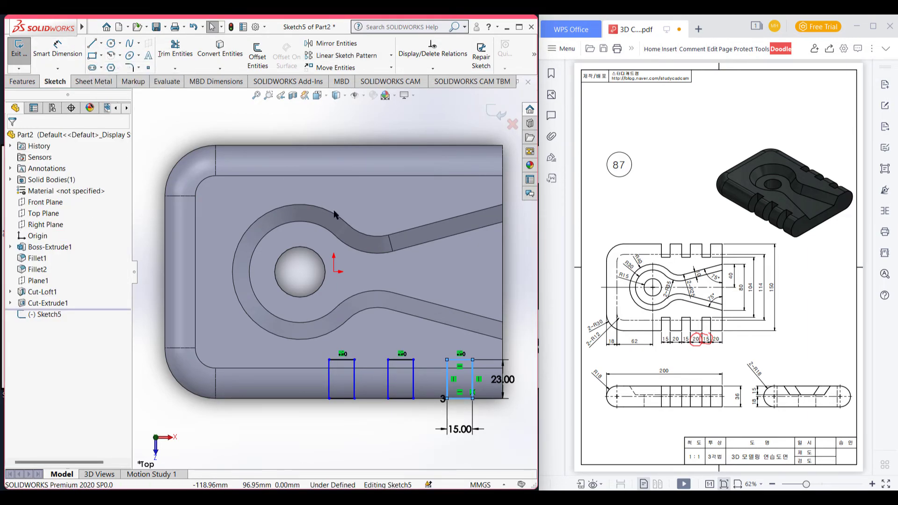
{"action": "left_click", "coordinate": [334, 272]}
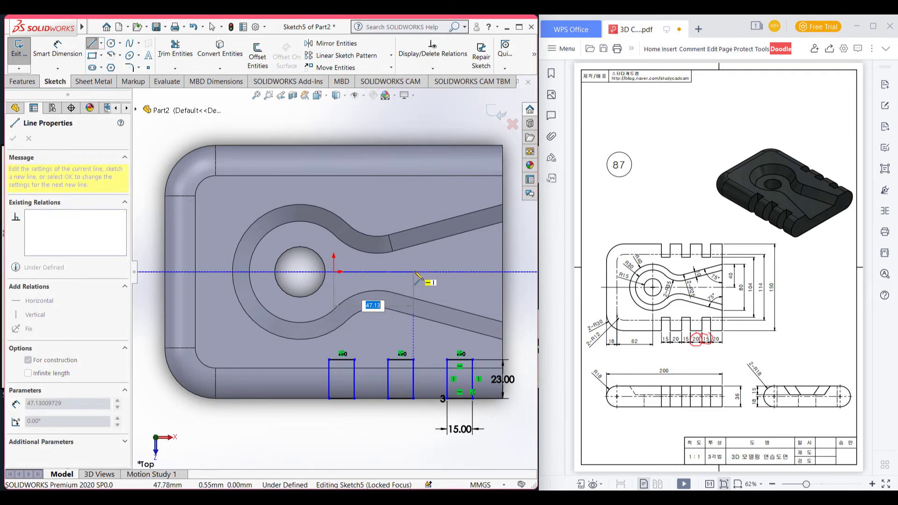
{"action": "double_click", "coordinate": [414, 272]}
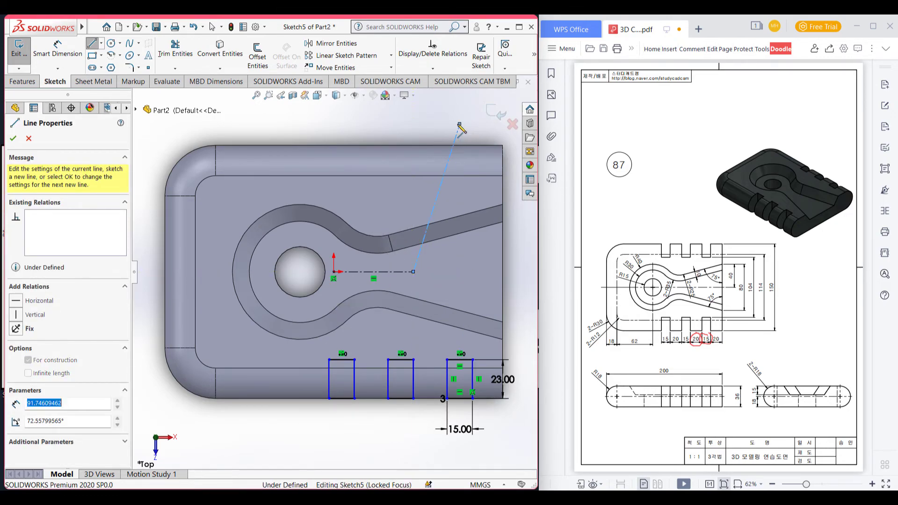
{"action": "left_click", "coordinate": [13, 138]}
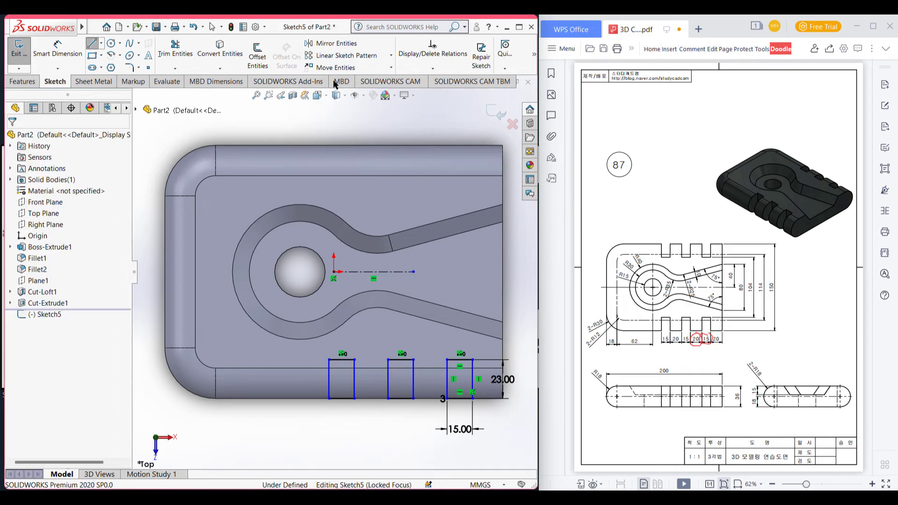
Mirror the three notch rectangles about the horizontal centerline onto the opposite long side, keeping the originals.
{"action": "left_click", "coordinate": [344, 47]}
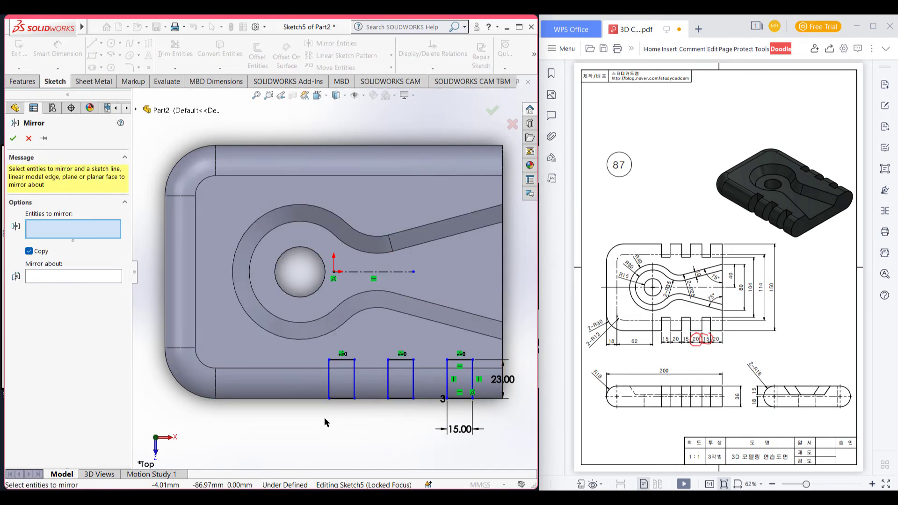
{"action": "left_click_drag", "start_coordinate": [303, 419], "coordinate": [506, 340]}
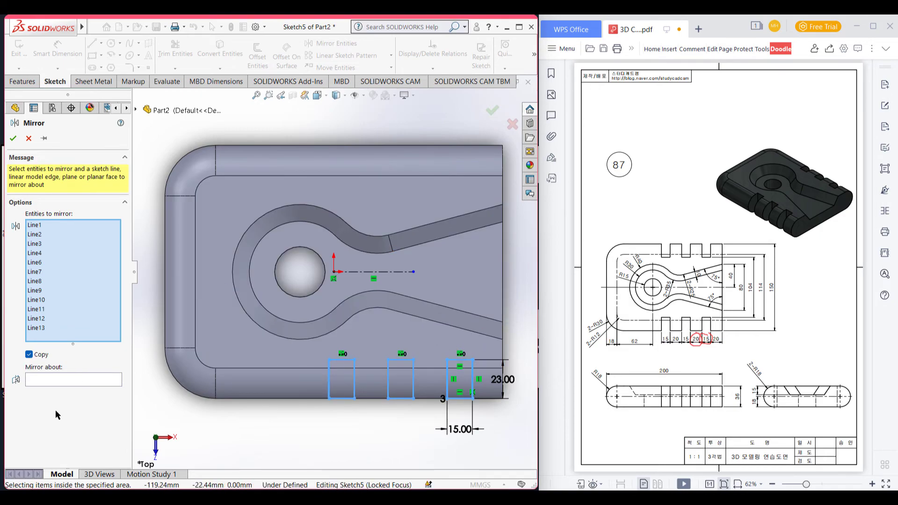
{"action": "left_click", "coordinate": [53, 380]}
{"action": "left_click", "coordinate": [378, 271]}
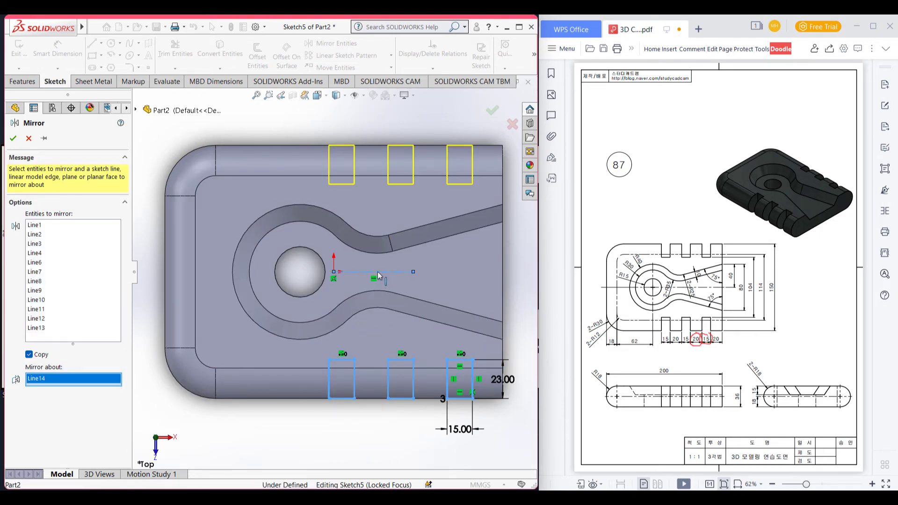
{"action": "left_click", "coordinate": [13, 139]}
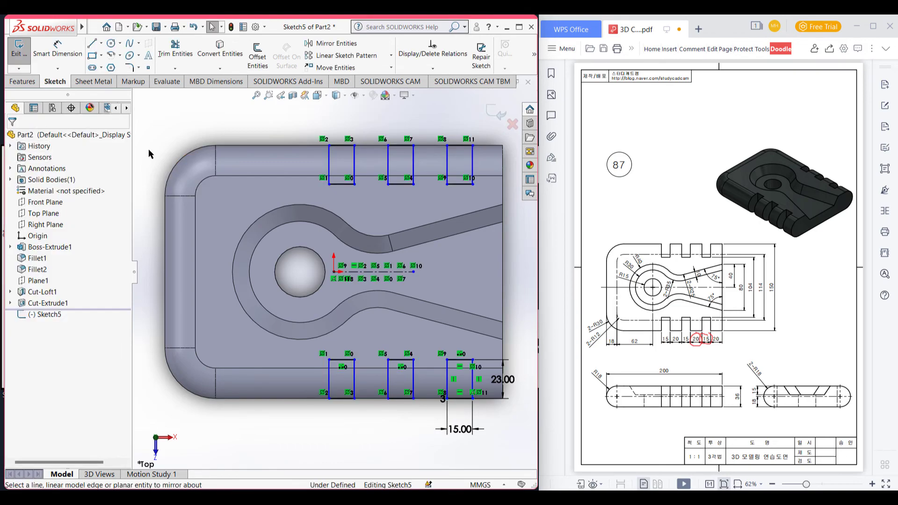
Cut-extrude the six notch rectangles with the Through All - Both end condition.
{"action": "key", "text": "ctrl+7"}
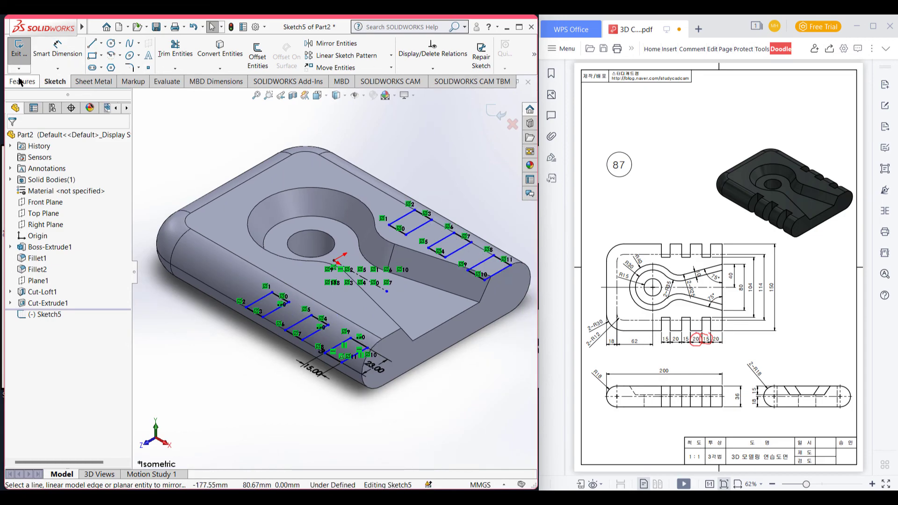
{"action": "left_click", "coordinate": [20, 82]}
{"action": "left_click", "coordinate": [166, 55]}
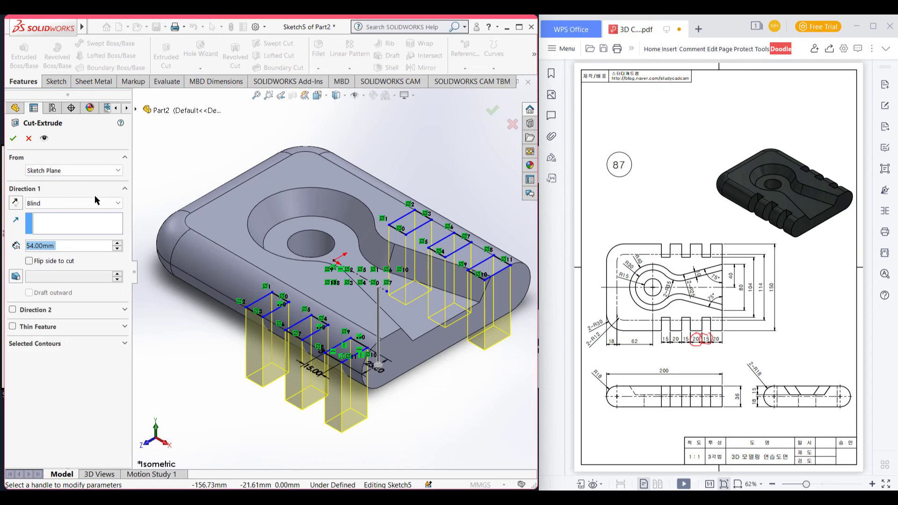
{"action": "left_click", "coordinate": [94, 202]}
{"action": "left_click", "coordinate": [94, 229]}
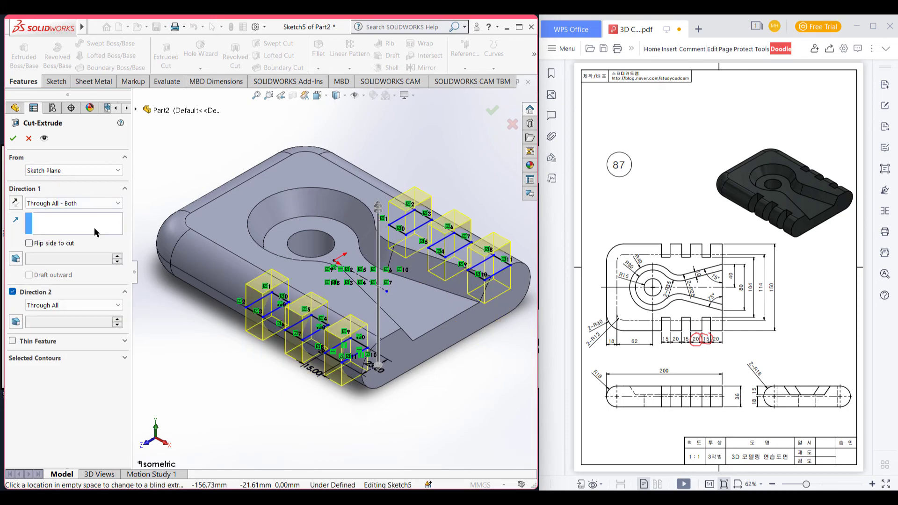
{"action": "left_click", "coordinate": [13, 139]}
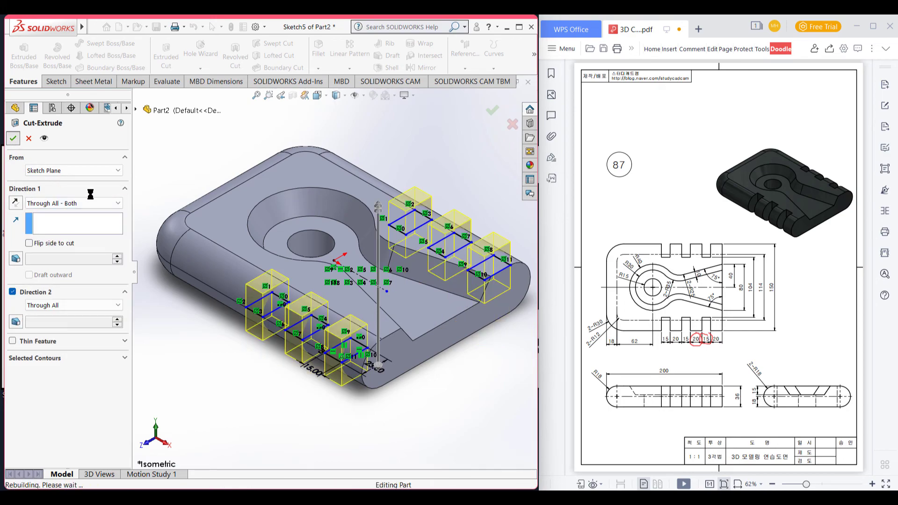